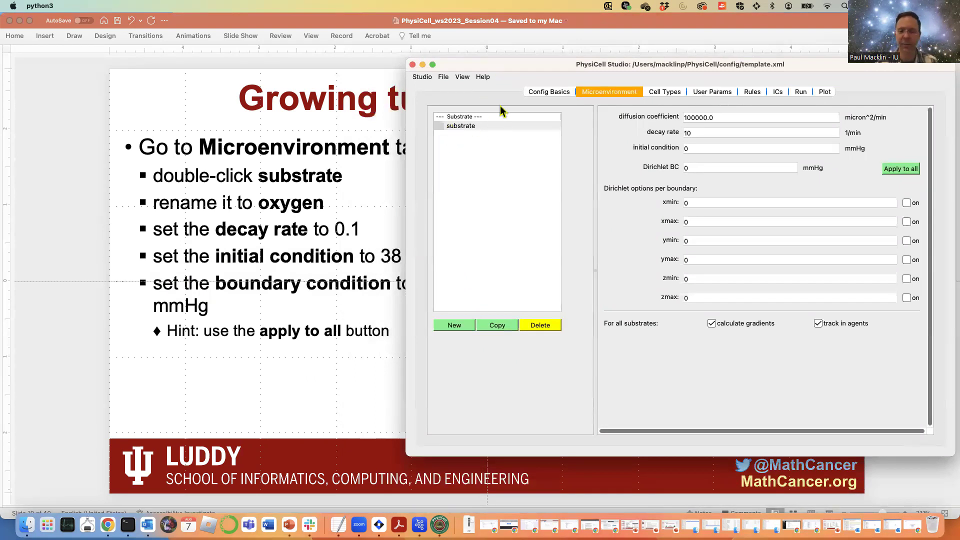
- Rename the substrate in the microenvironment list as oxygen
double_click(455, 125)
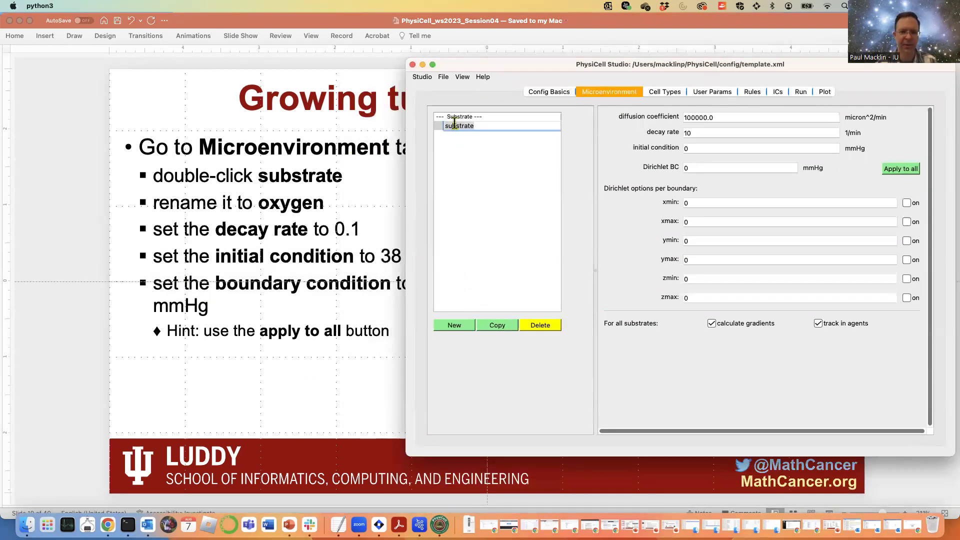
text(oxygen)
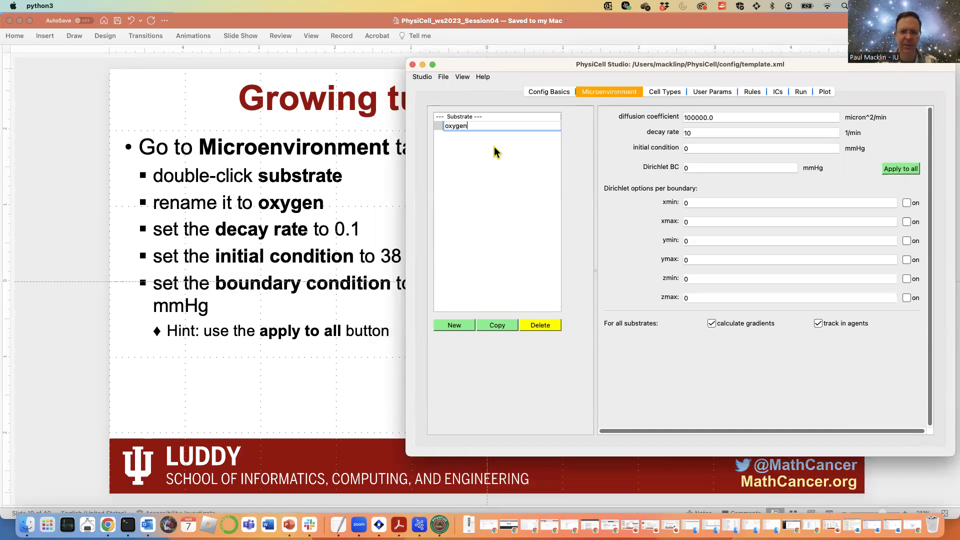
key(Return)
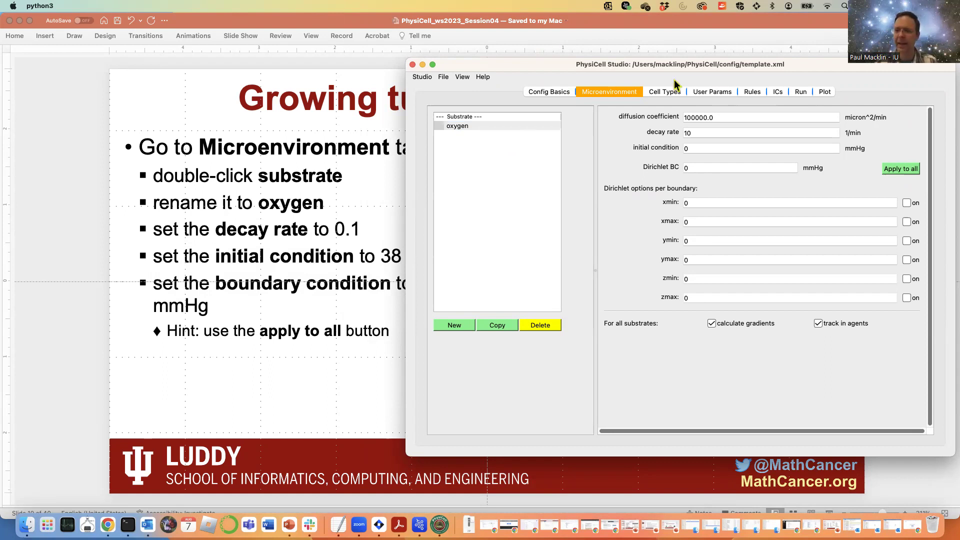
- Set oxygen's decay rate to 0.1 and its initial condition to 38 mmHg
click(714, 118)
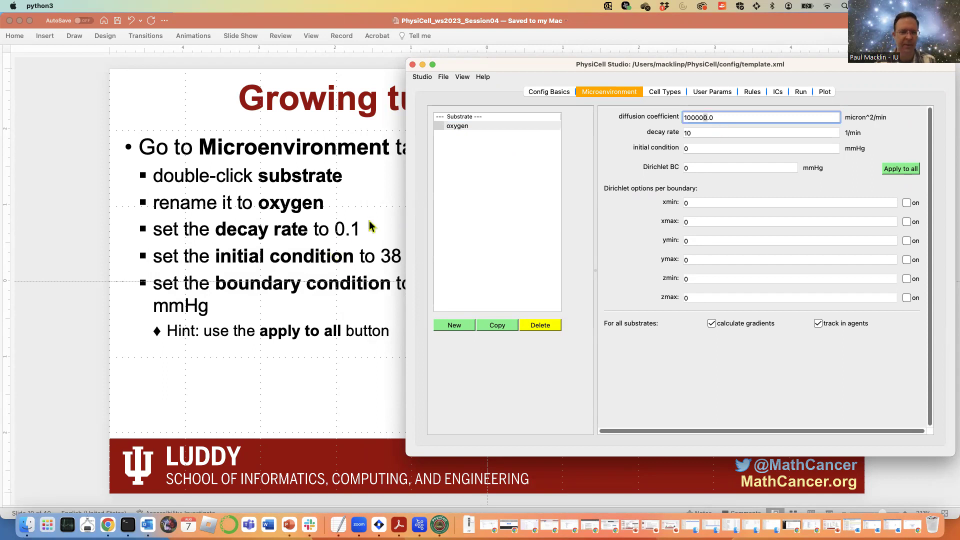
click(705, 132)
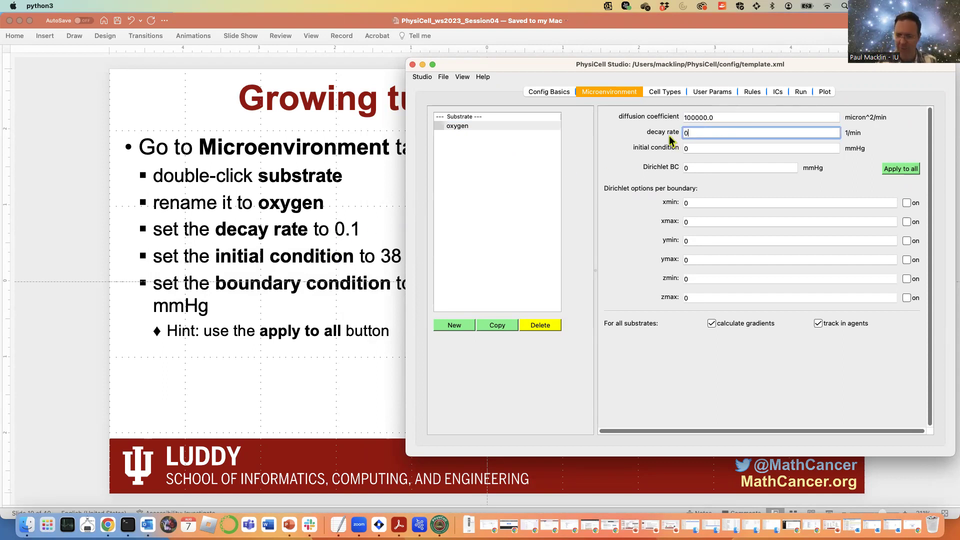
click(700, 145)
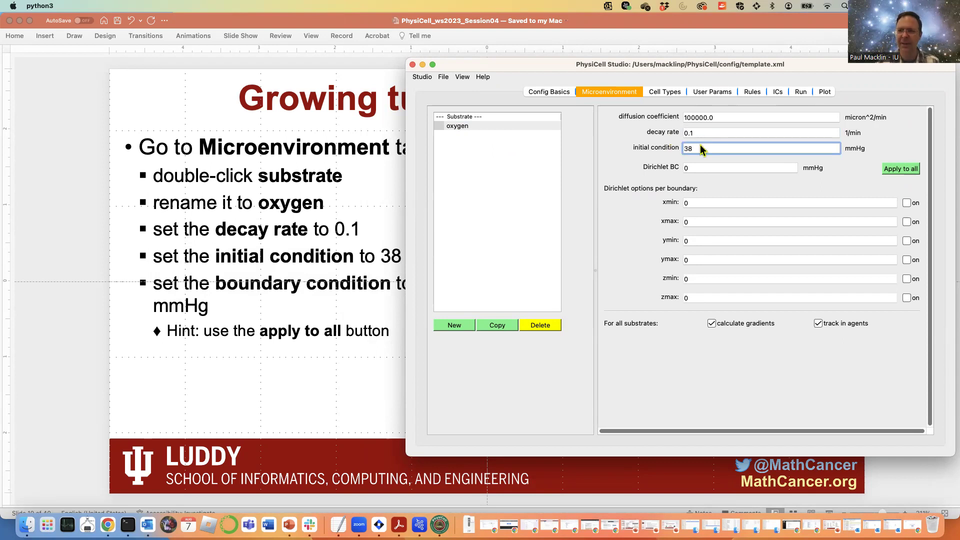
- Set oxygen's Dirichlet boundary condition to 38 mmHg, apply it to all boundaries, and enable xmin, xmax, ymin and ymax
click(706, 167)
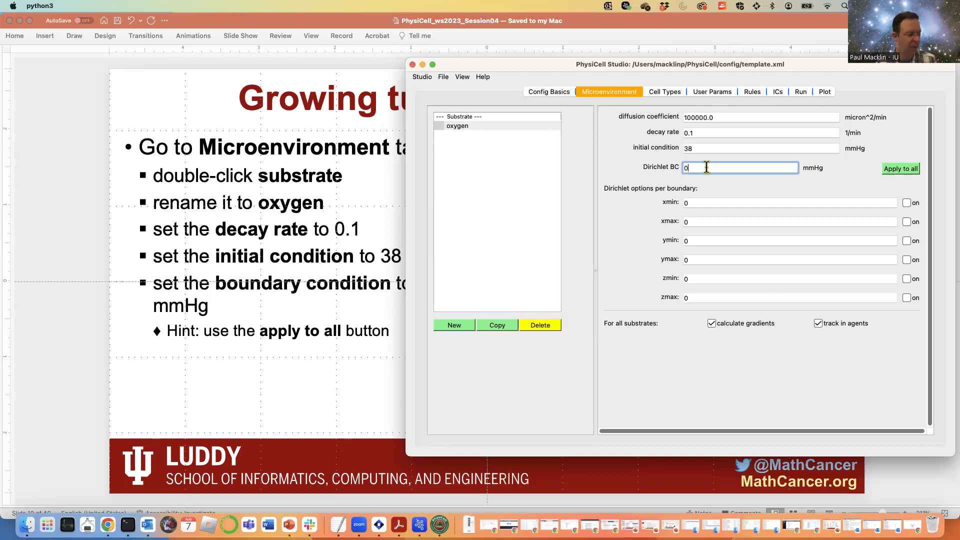
double_click(705, 147)
key(super+c)
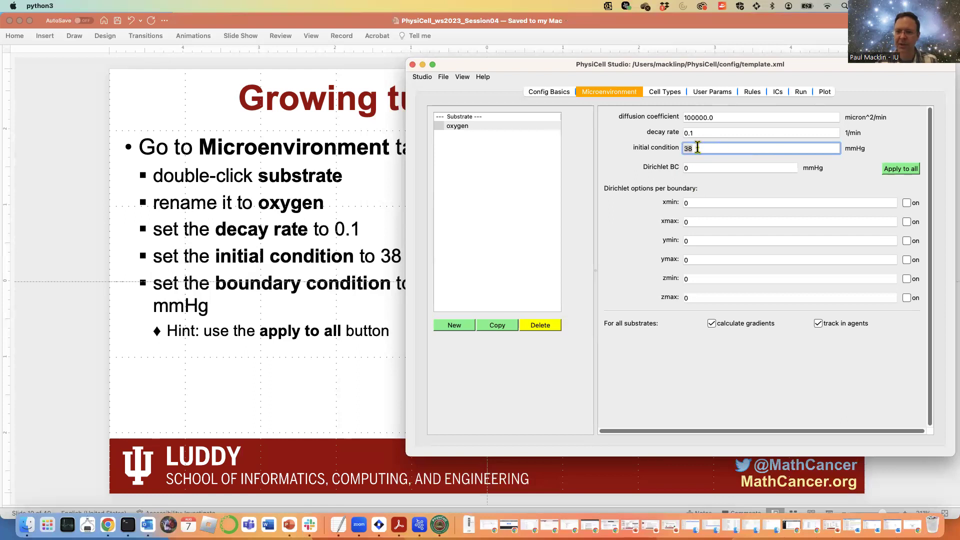
double_click(702, 168)
key(super+v)
click(904, 168)
click(906, 242)
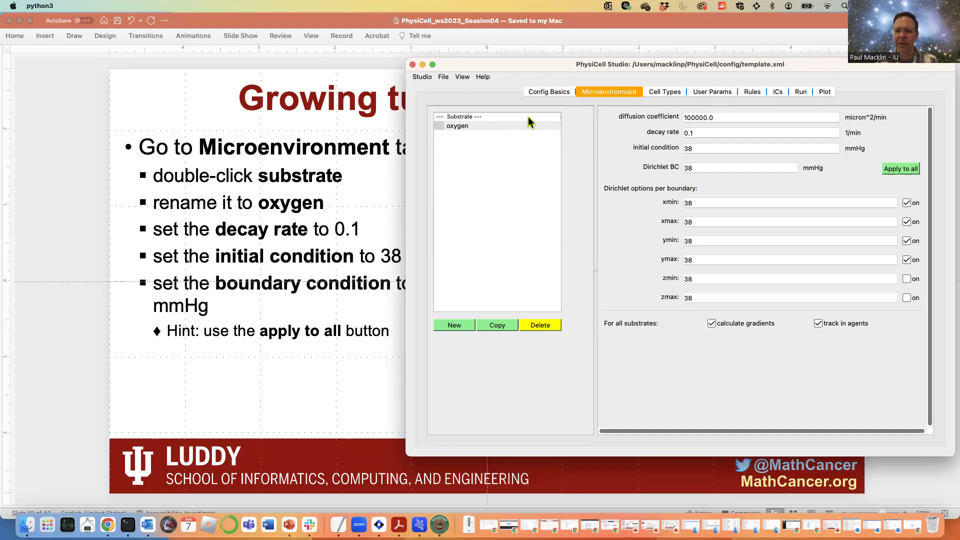
drag(831, 69, 740, 60)
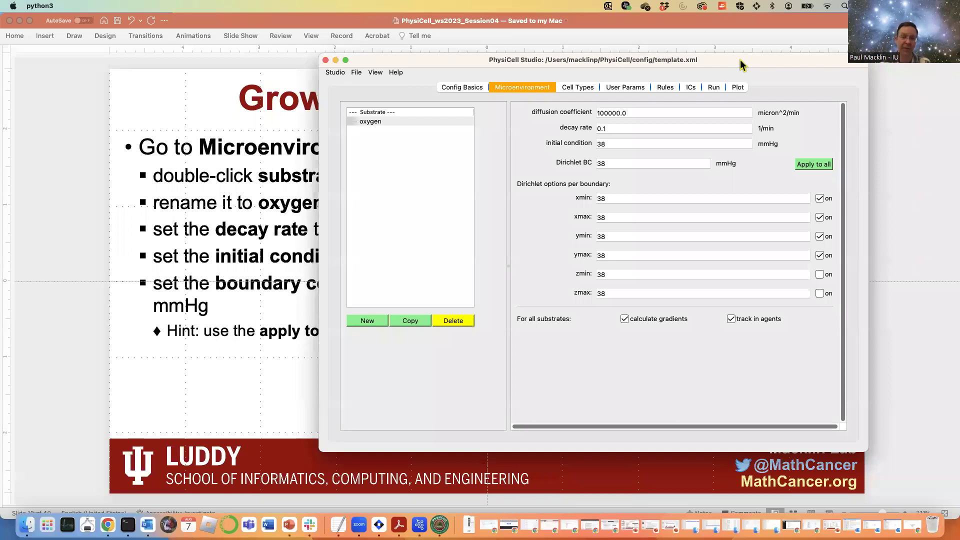
drag(677, 58, 756, 86)
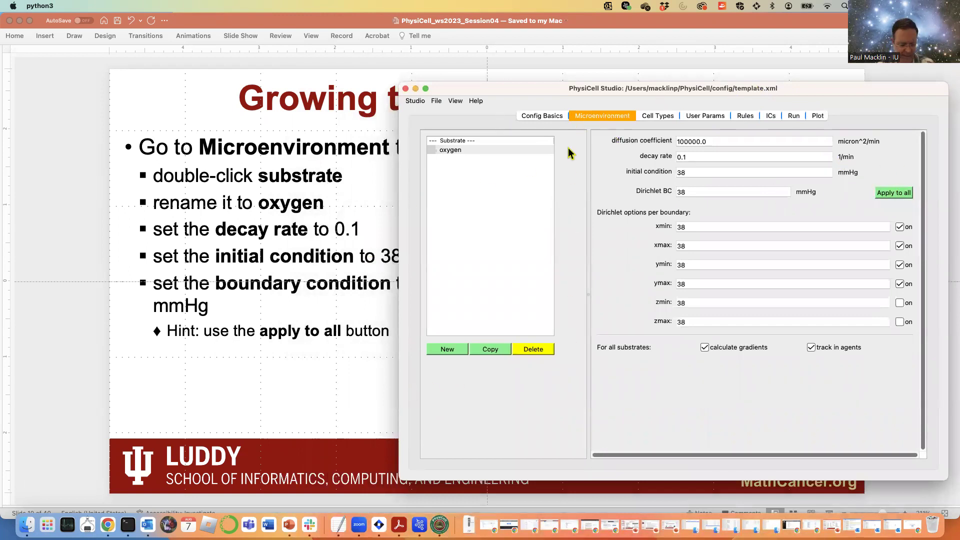
drag(826, 87, 819, 43)
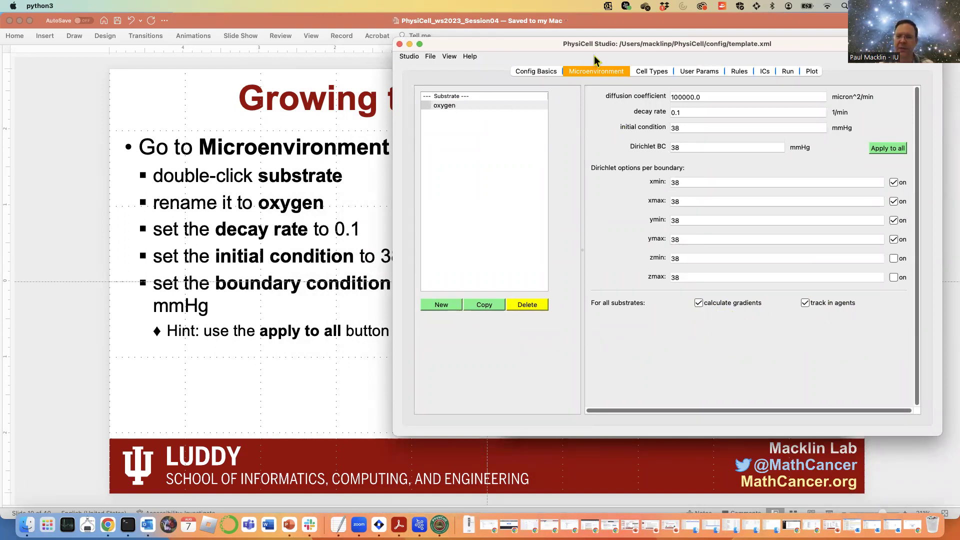
- Switch to PowerPoint, advance to the "Setting up cancer cells: 1" slide, and return to PhysiCell Studio
click(248, 165)
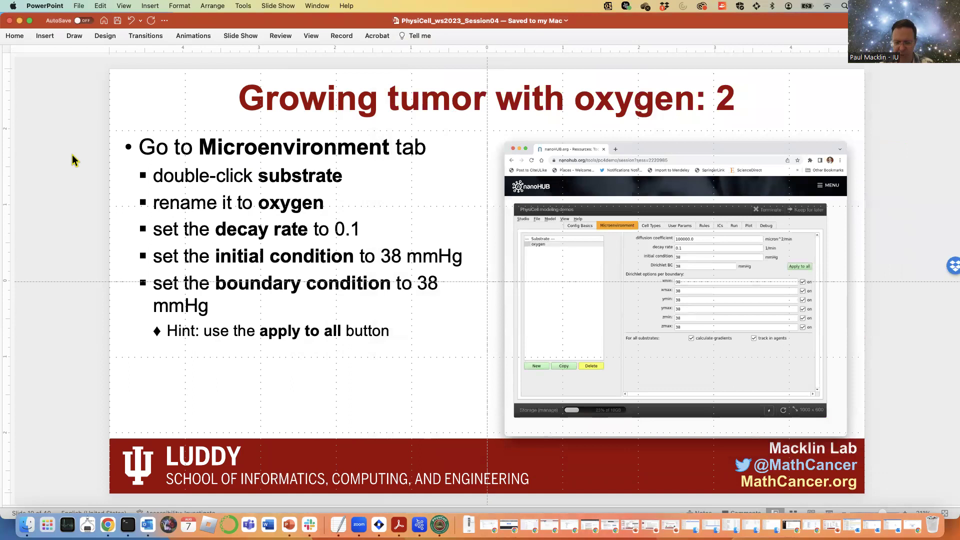
key(Page_Down)
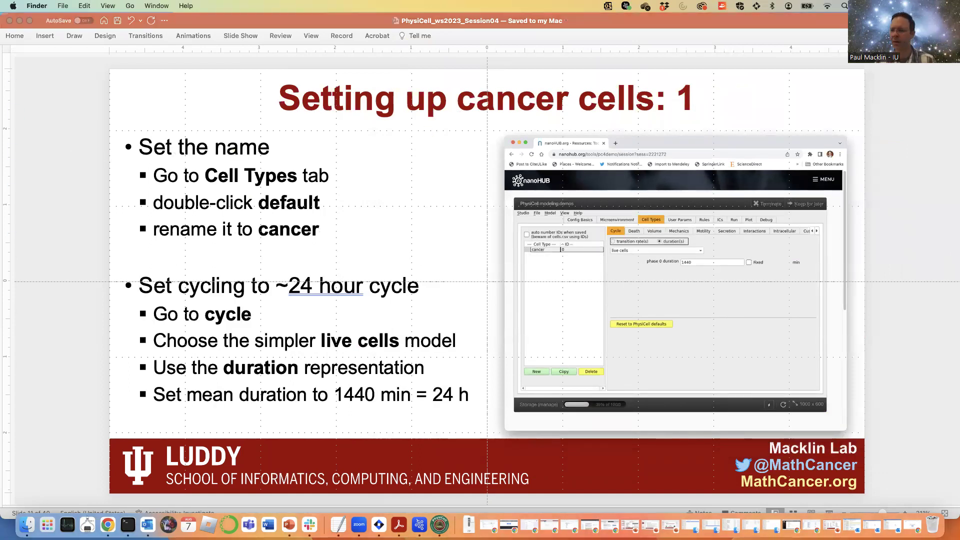
key(super+Tab)
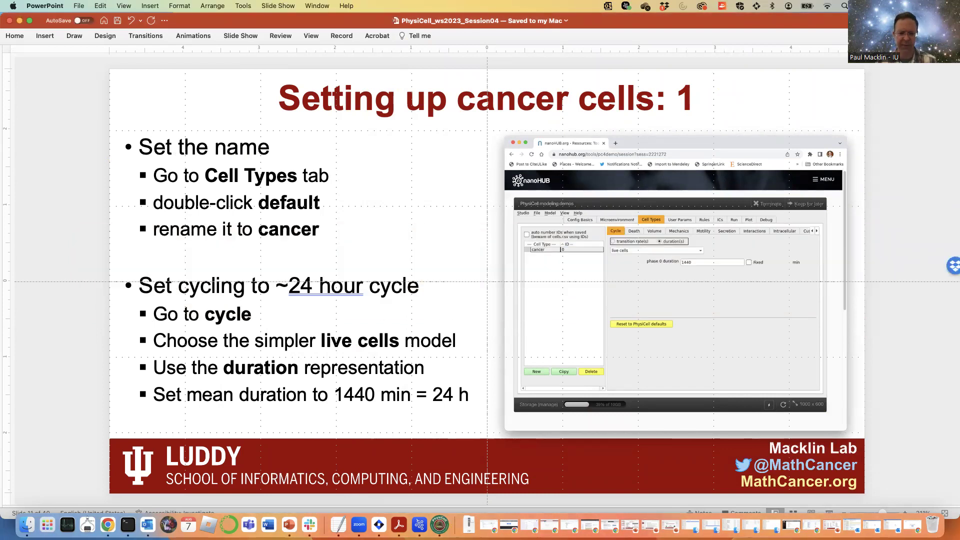
click(439, 524)
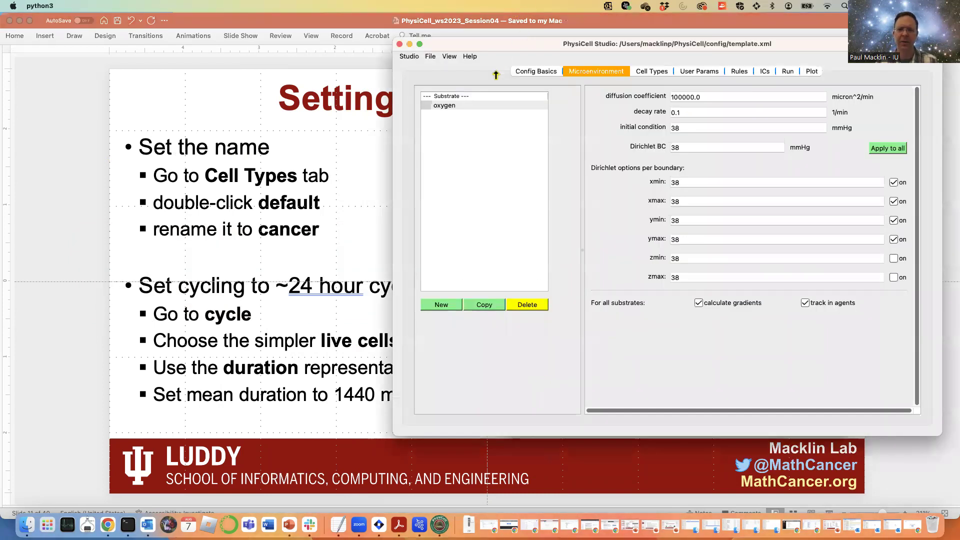
- Rename the default cell type as cancer
drag(521, 45, 478, 89)
click(610, 119)
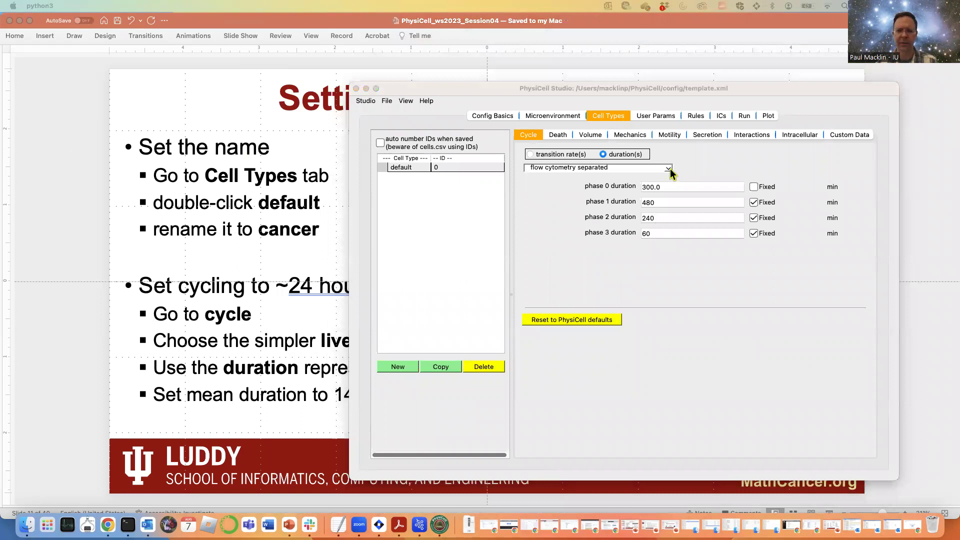
drag(540, 88, 577, 53)
double_click(446, 133)
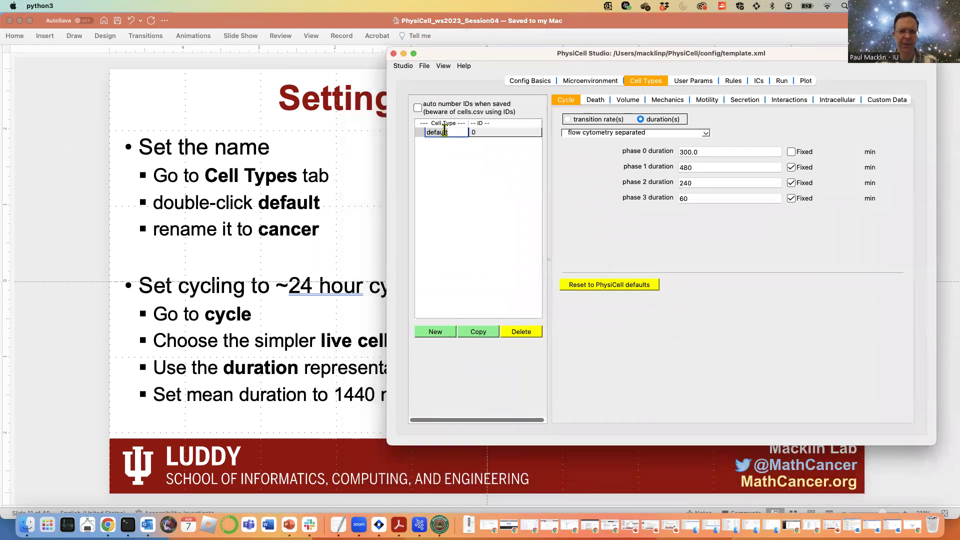
text(canc)
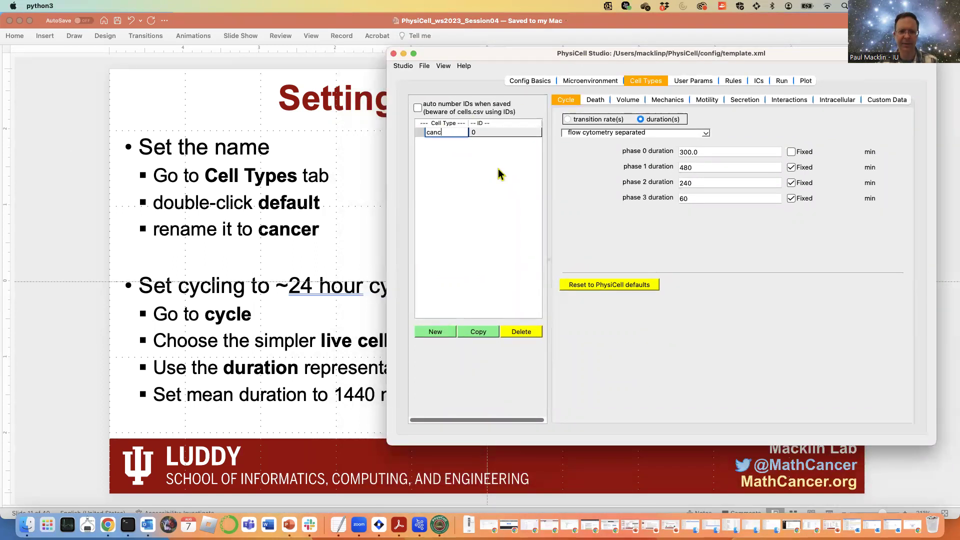
key(Return)
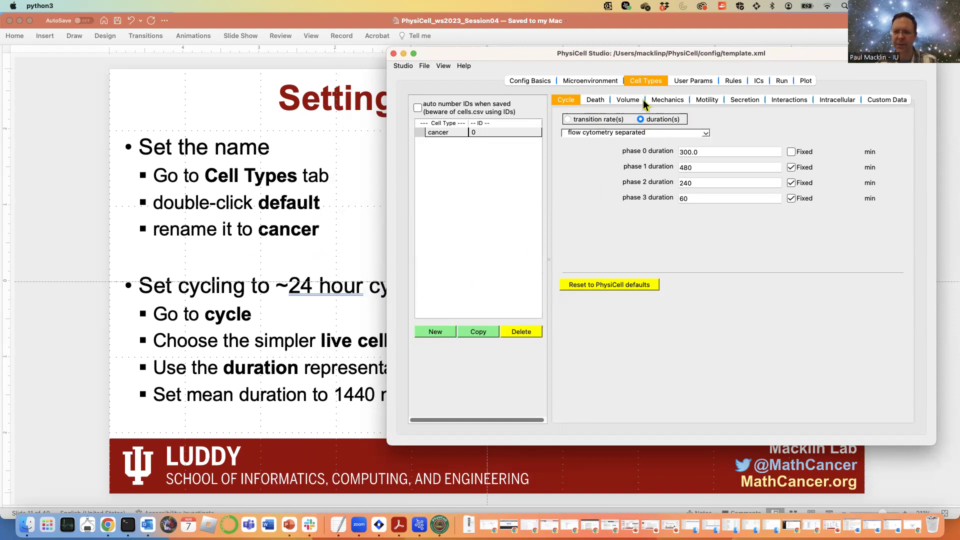
click(709, 135)
click(625, 144)
click(688, 133)
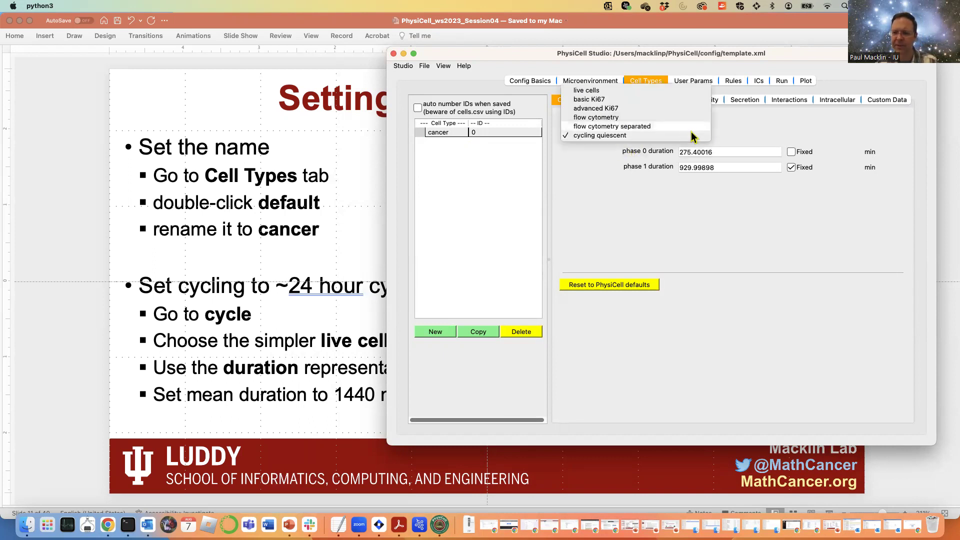
click(691, 131)
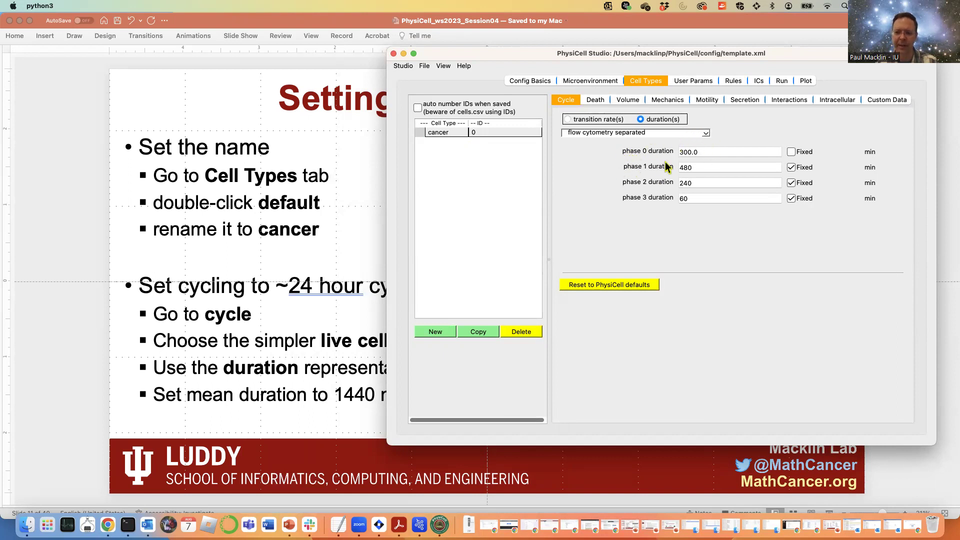
- Choose the live cells cycle model for the cancer cells and set its phase 0 duration to 1440 min
click(704, 133)
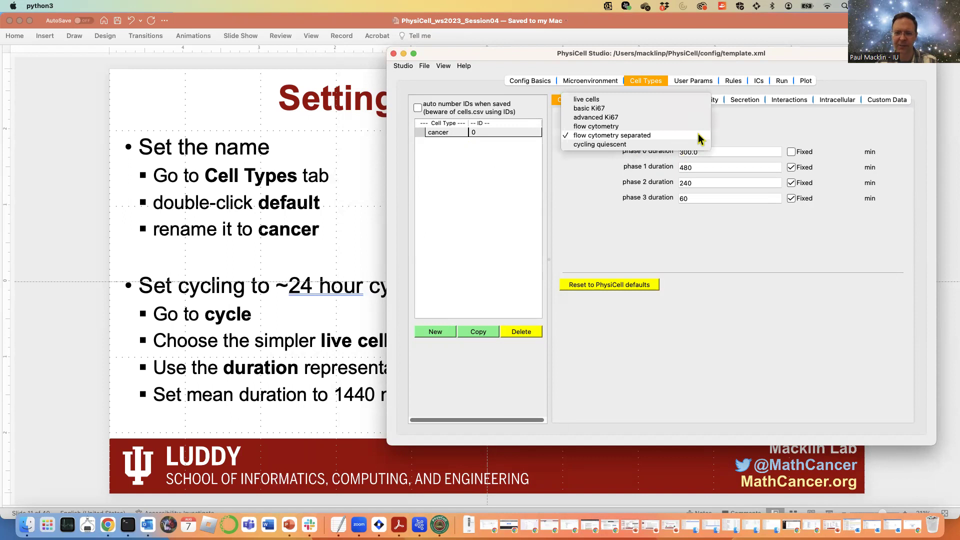
click(602, 103)
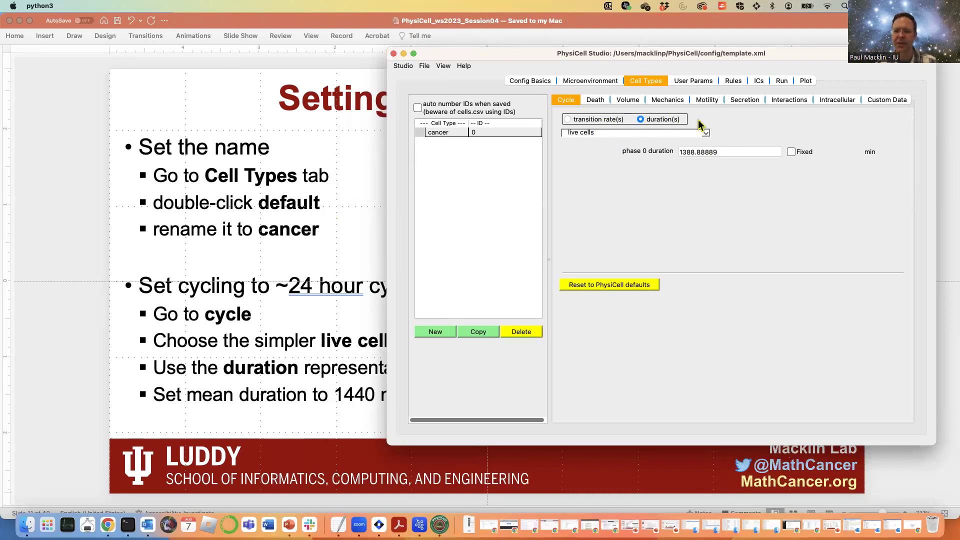
drag(522, 63, 471, 79)
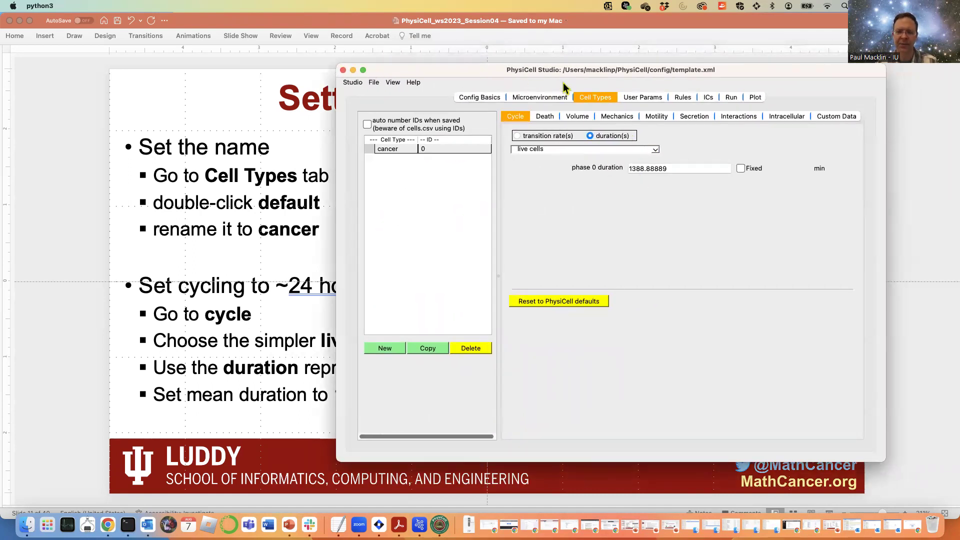
click(670, 168)
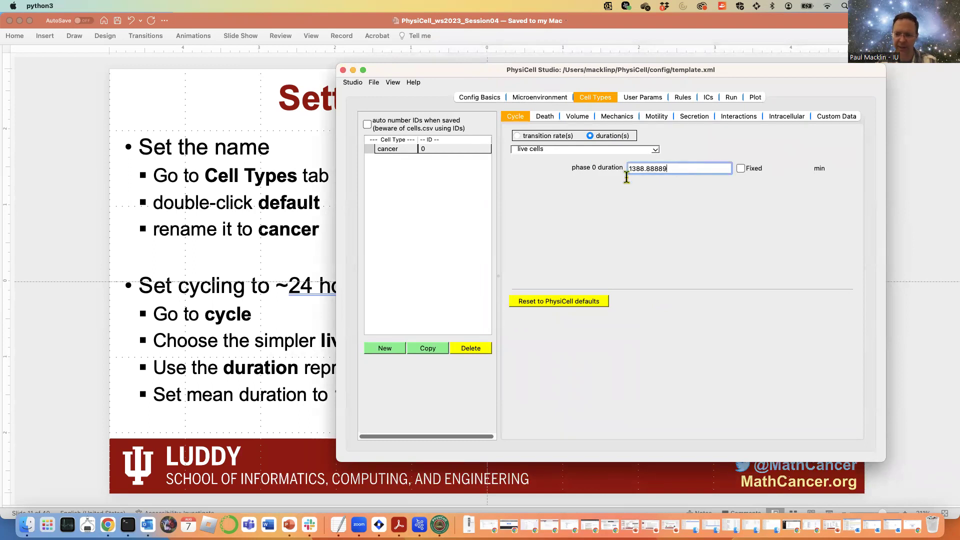
drag(672, 168, 593, 177)
text(1440)
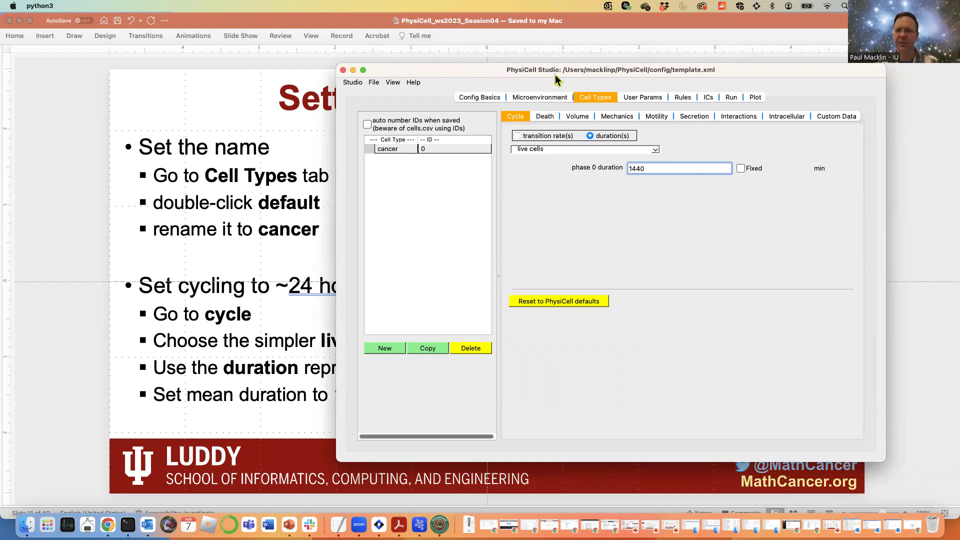
- Switch to PowerPoint, advance to the "Setting up cancer cells: 2" slide, and return to PhysiCell Studio
drag(557, 80, 664, 59)
click(95, 263)
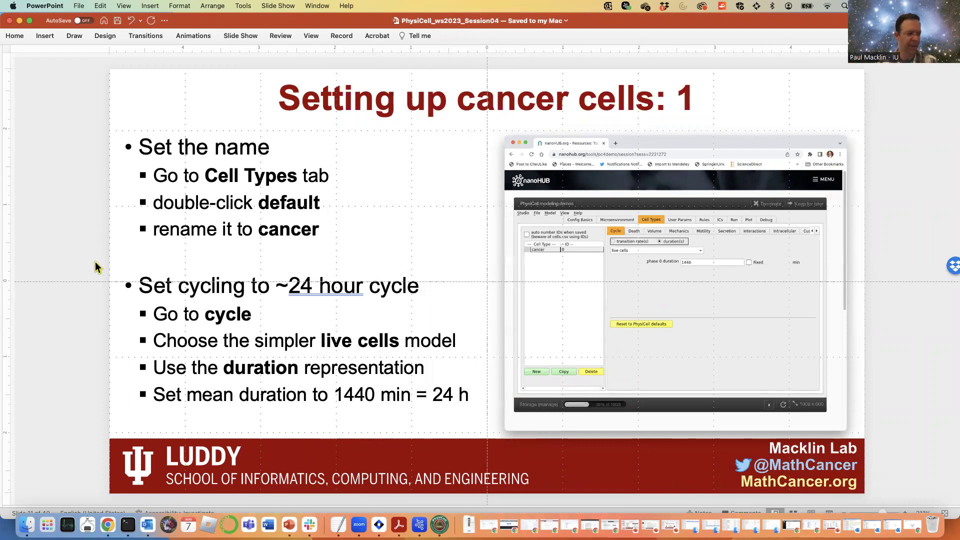
key(Down)
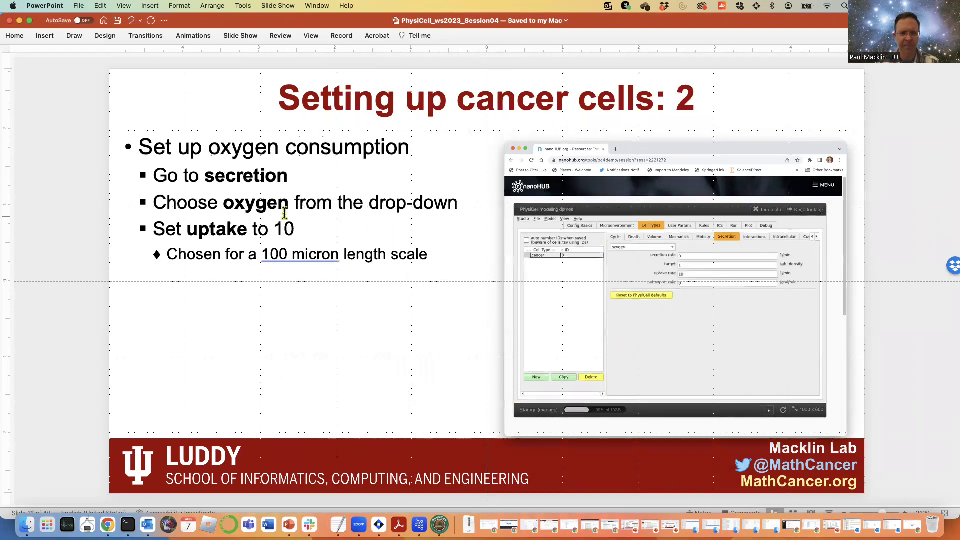
key(super+Tab)
- In the cancer cells' secretion settings, choose oxygen as the substrate and set its uptake rate to 10 1/min
drag(580, 50, 450, 142)
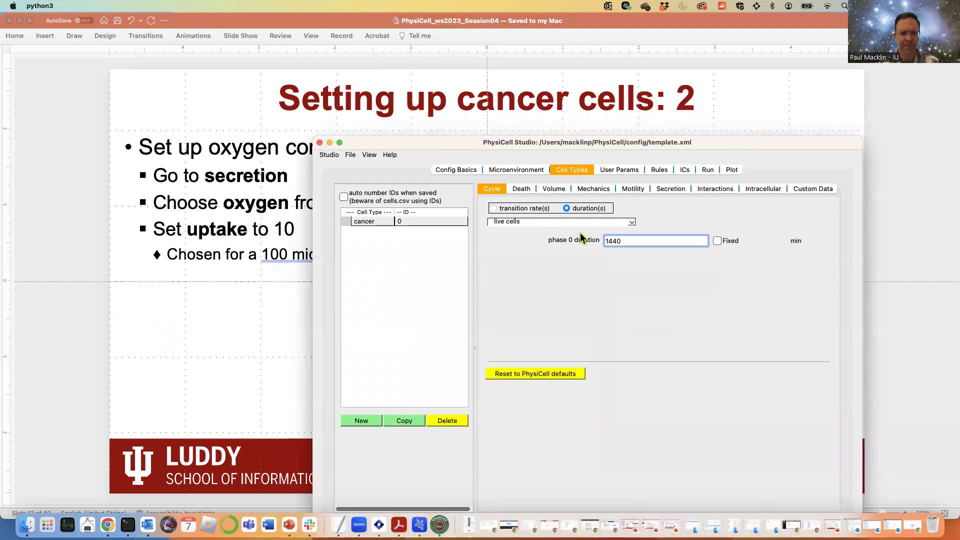
drag(582, 139, 539, 51)
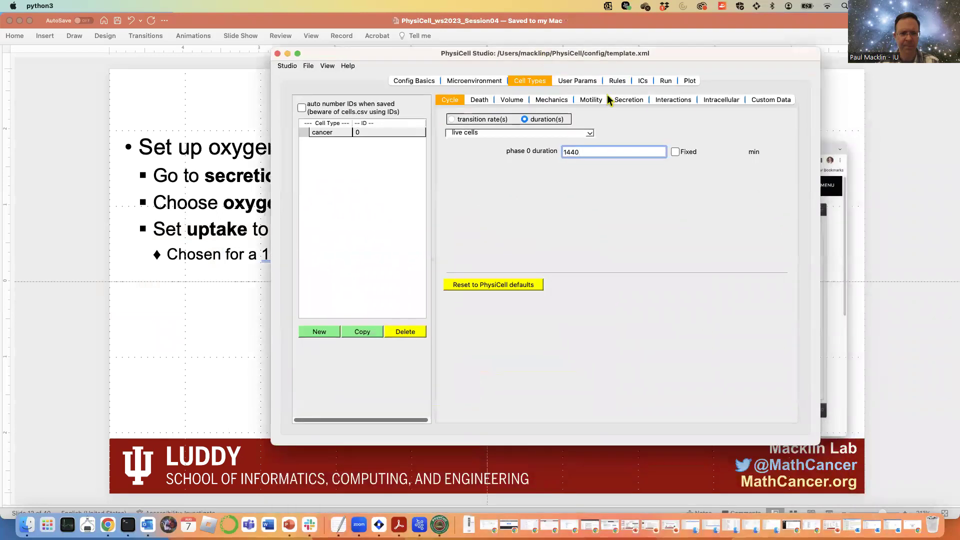
click(630, 100)
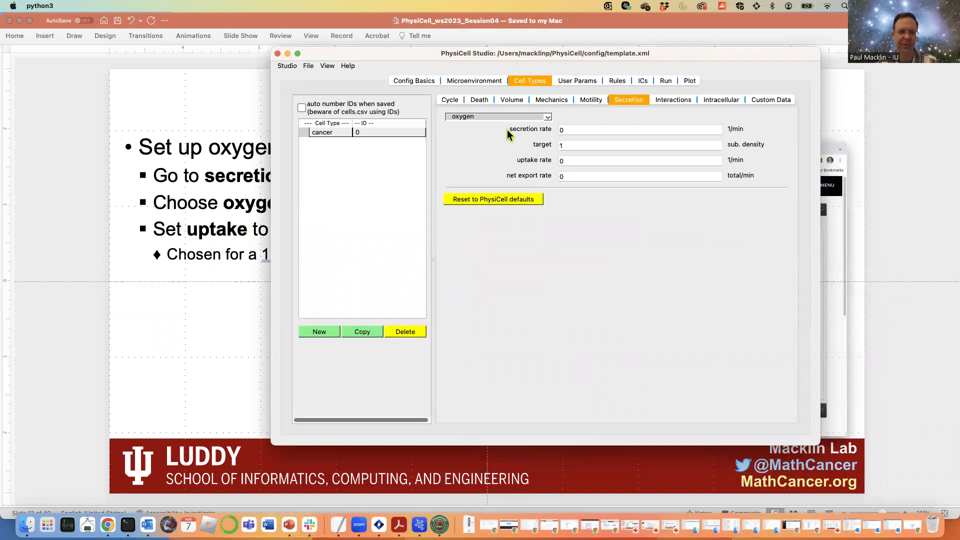
click(547, 118)
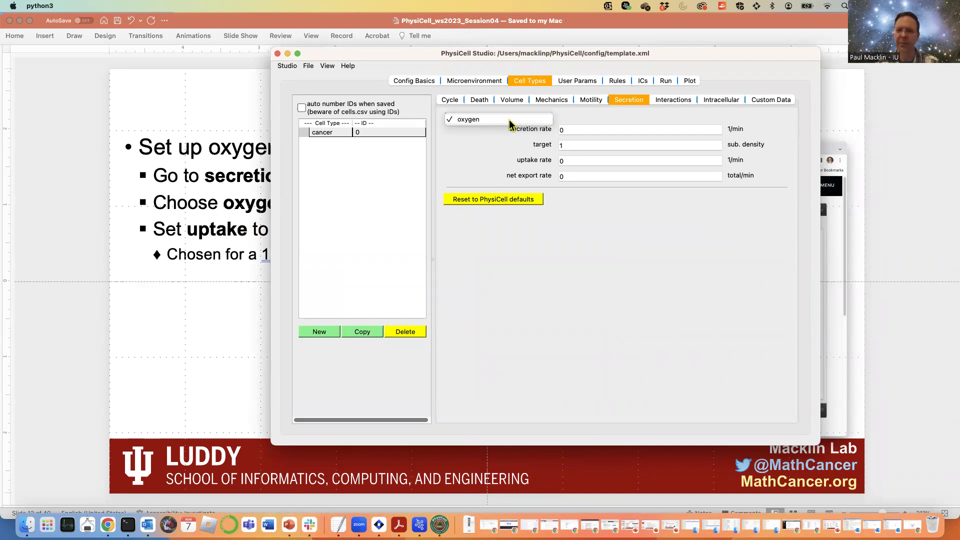
click(510, 121)
double_click(575, 158)
click(583, 175)
drag(413, 53, 715, 356)
drag(587, 143, 467, 70)
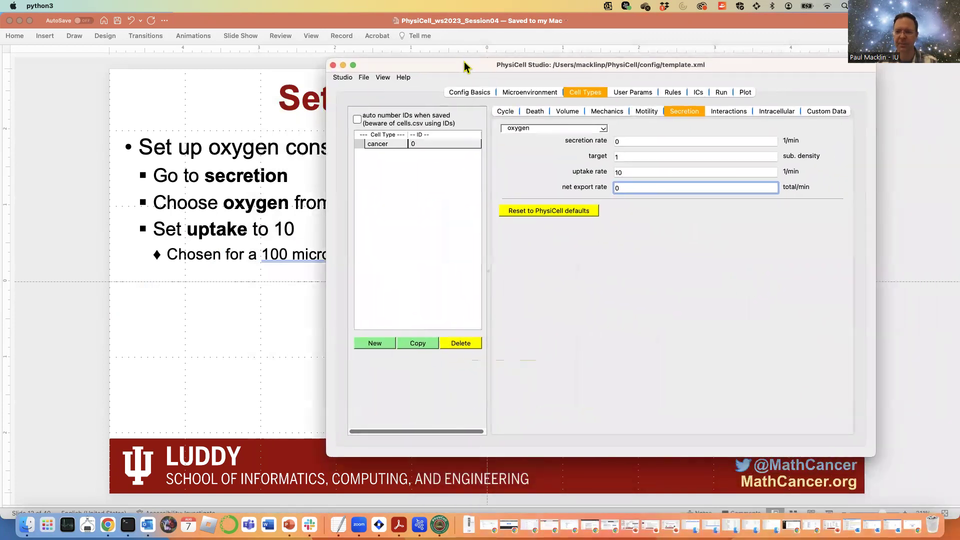
click(633, 171)
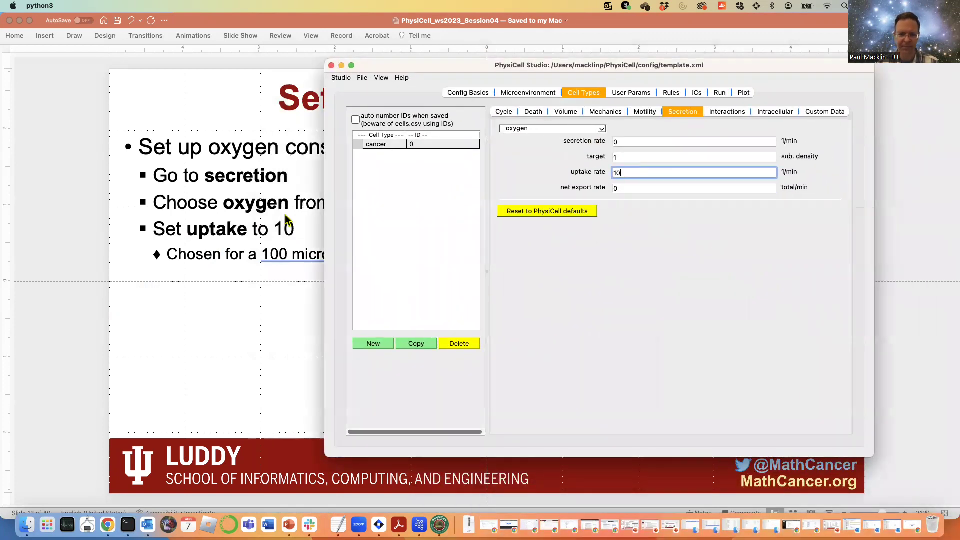
- Switch to PowerPoint, advance to the "Set up an initial state: 1" slide, and return to PhysiCell Studio
click(51, 281)
key(Down)
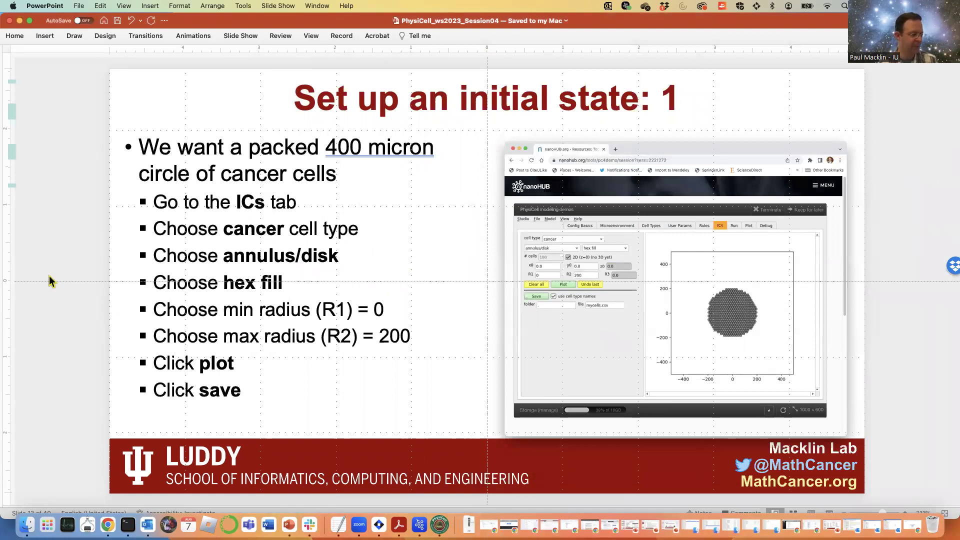
key(super+Tab)
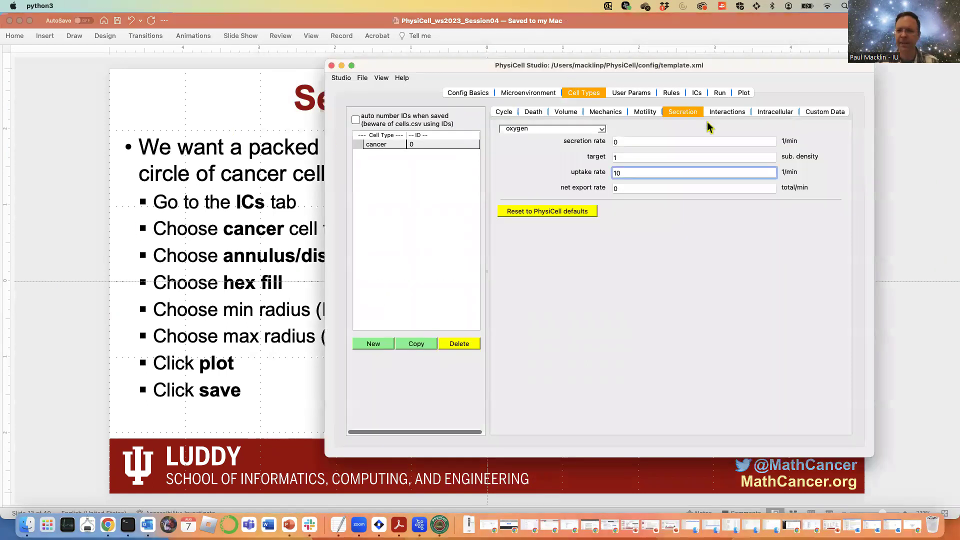
- In the initial conditions for the cancer cells, keep the annulus/disk shape and choose hex fill
click(697, 93)
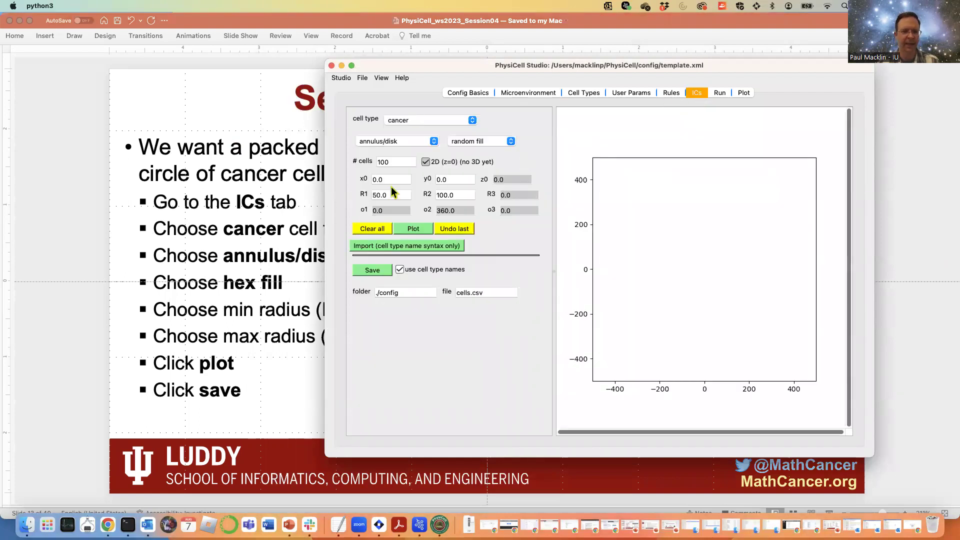
click(419, 141)
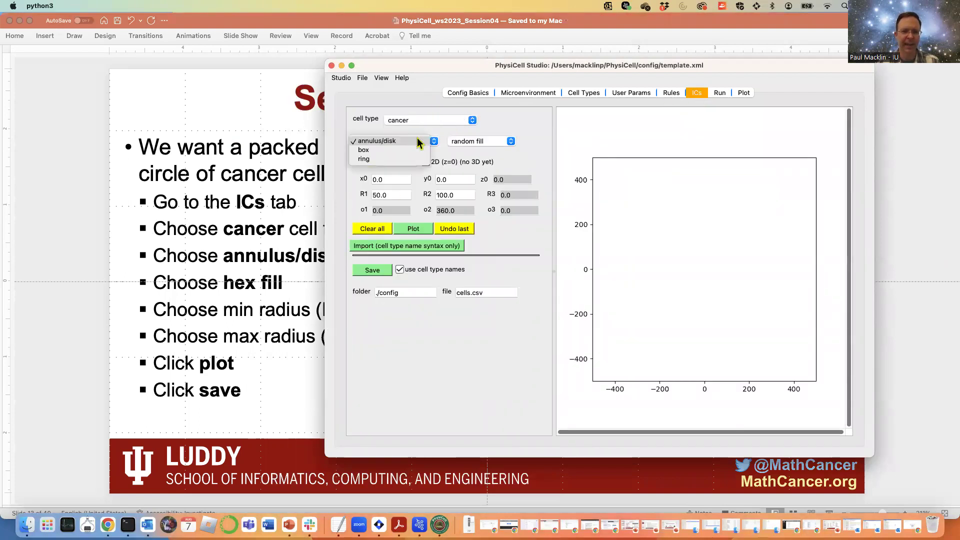
click(417, 140)
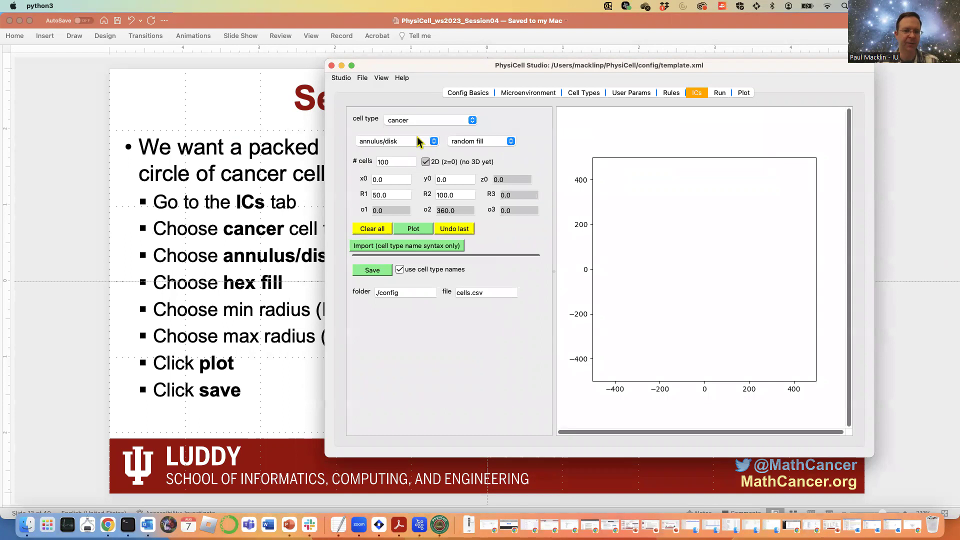
click(497, 140)
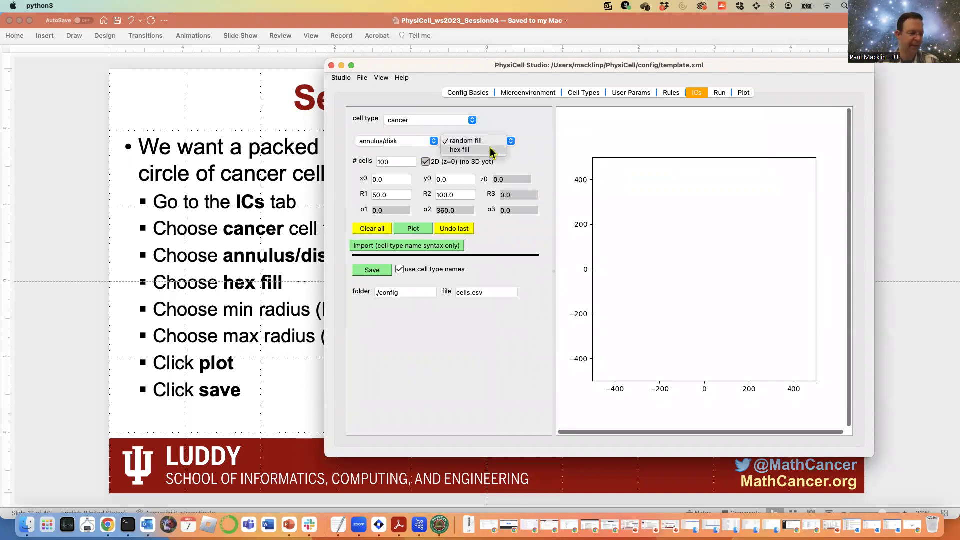
click(492, 151)
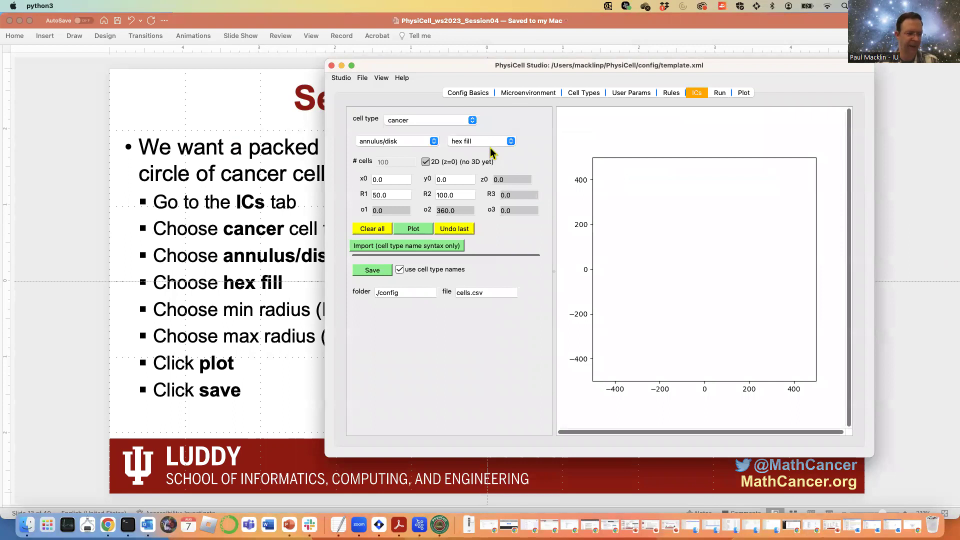
- Set the disk's radius R1 to 0 and R2 to 200, and plot the cancer cells
click(403, 194)
key(super+a)
text(0)
key(Tab)
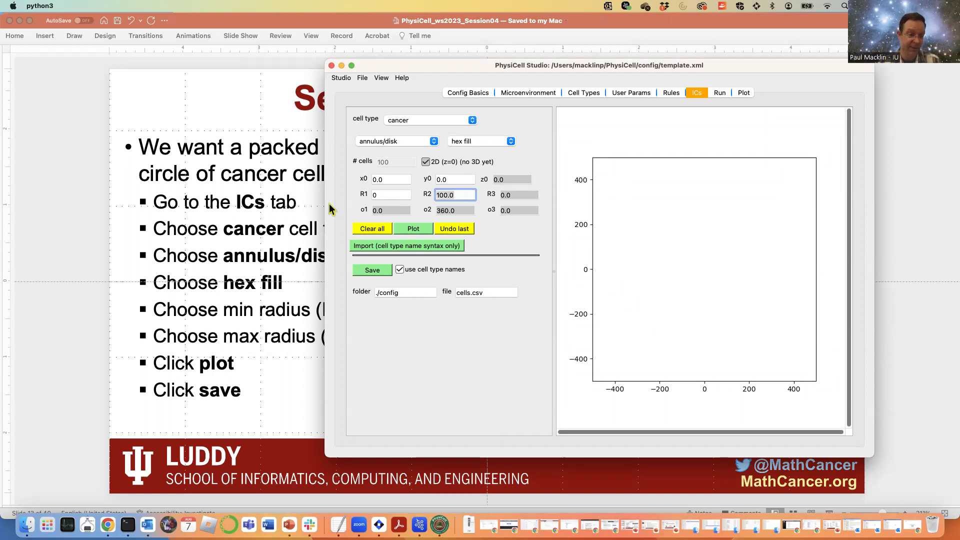
drag(452, 64, 557, 58)
text(200)
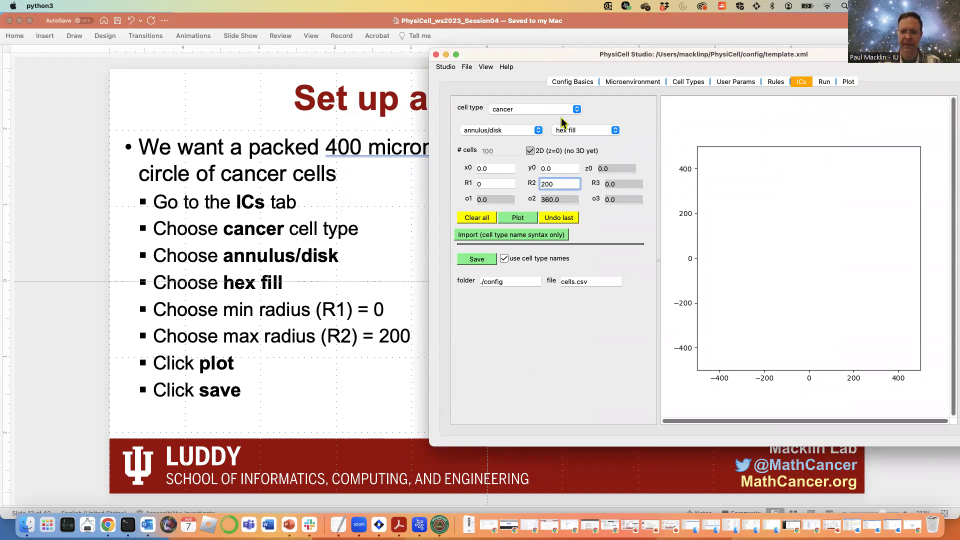
click(518, 216)
drag(836, 58, 697, 64)
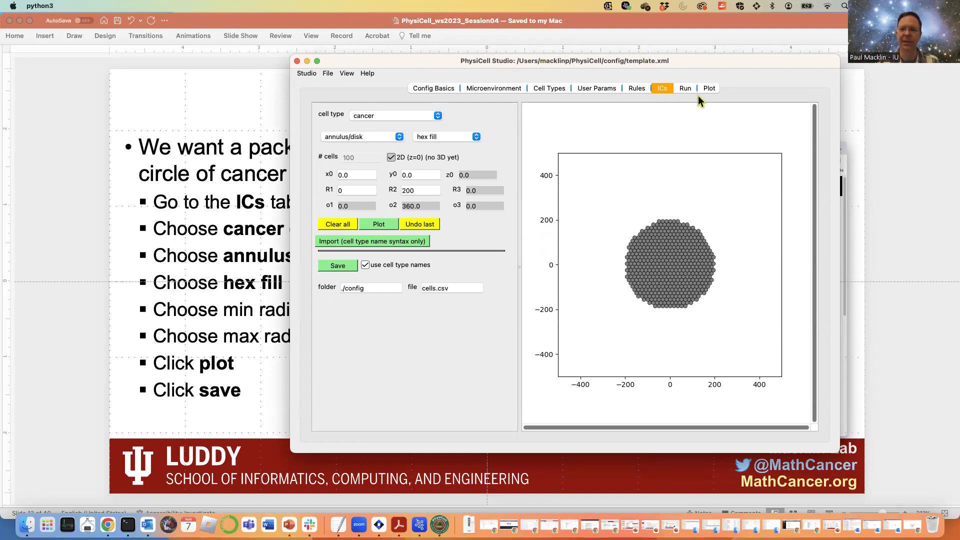
- Switch to PowerPoint, advance to the "Set up an initial state: 2" slide, and return to PhysiCell Studio
click(47, 300)
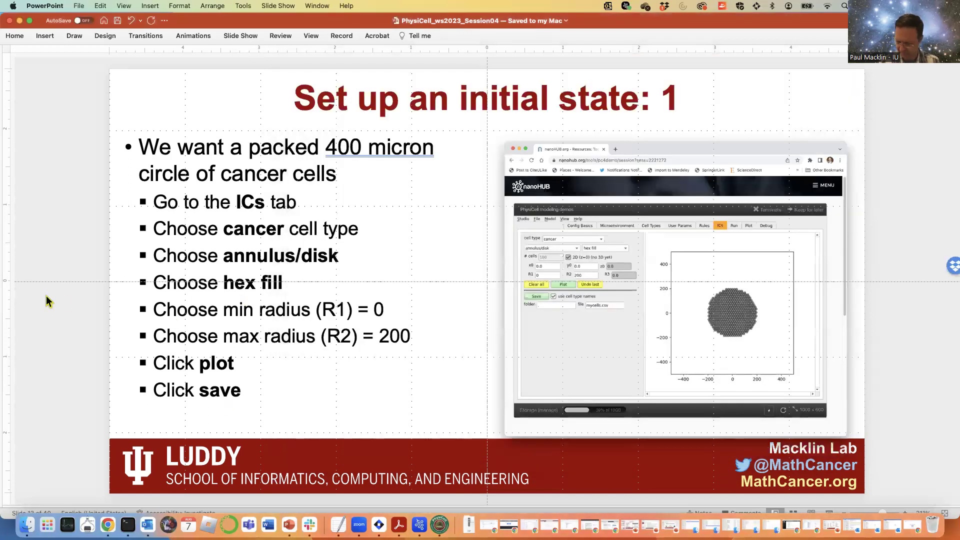
key(Down)
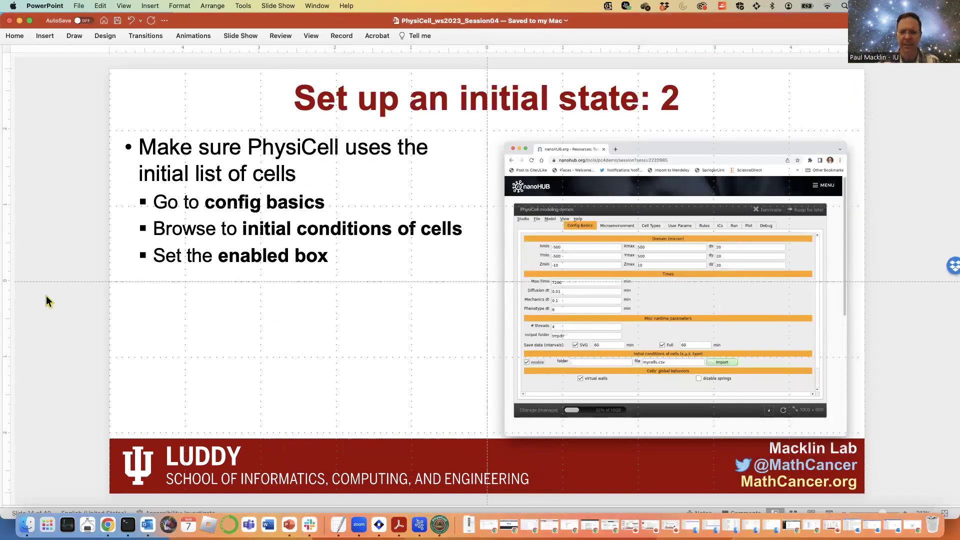
key(super+Tab)
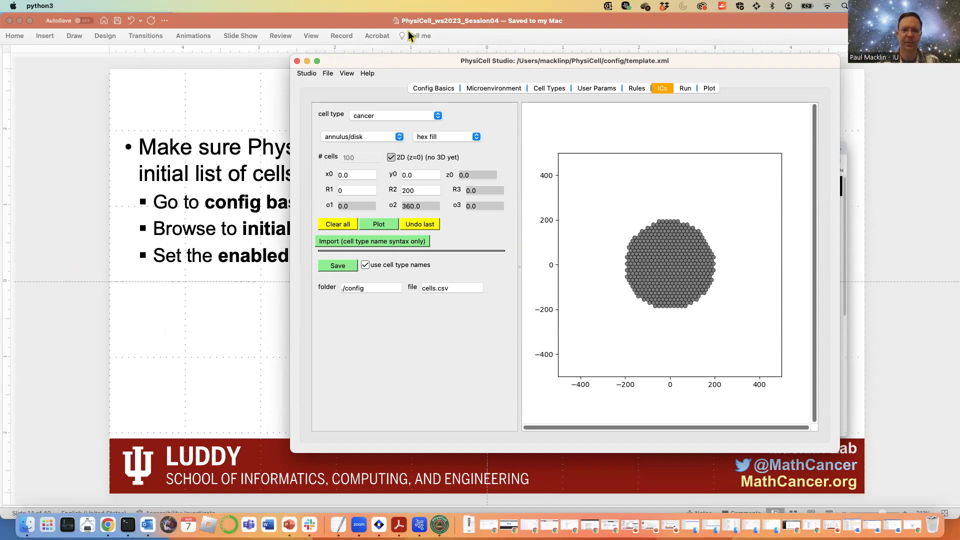
- Enable the initial conditions of cells in the basic configuration, using cells.csv from the ./config folder
drag(336, 66, 395, 80)
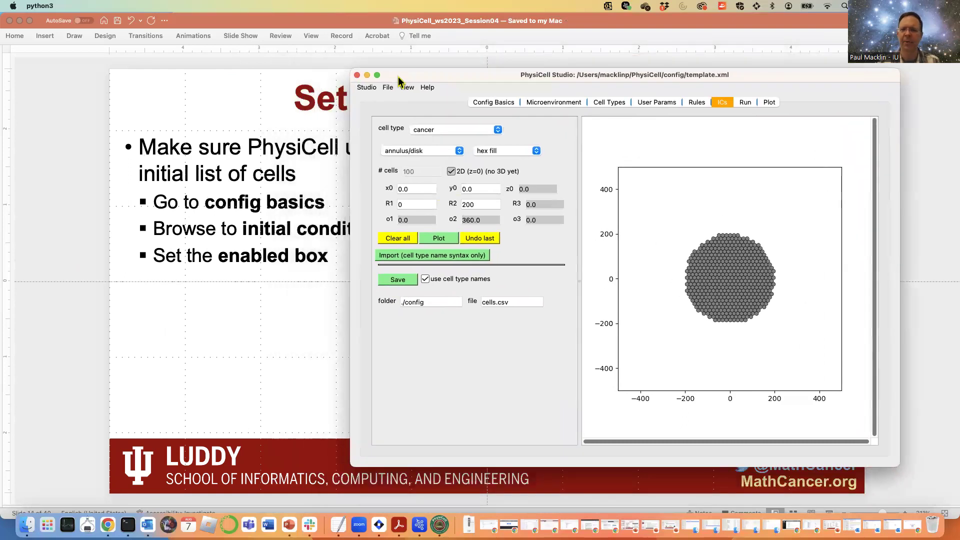
click(471, 102)
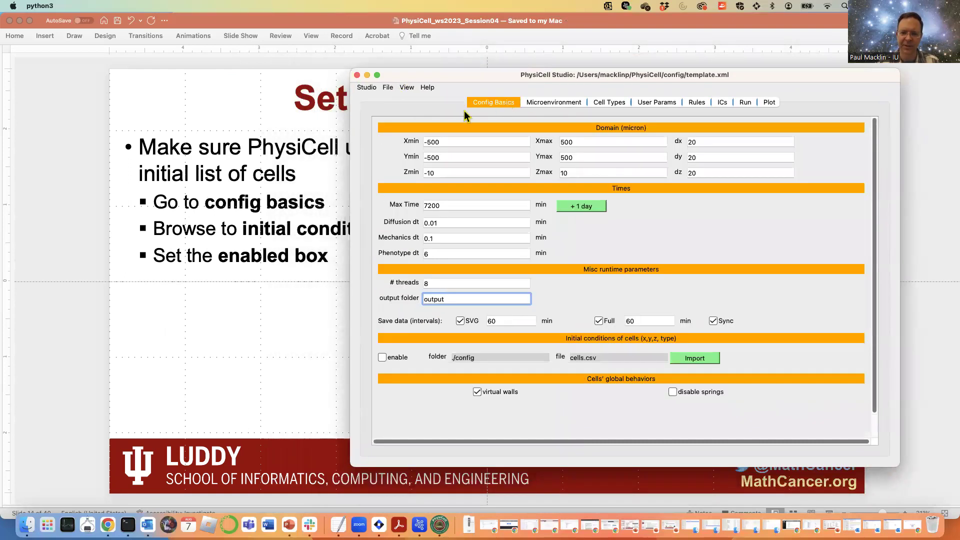
click(382, 357)
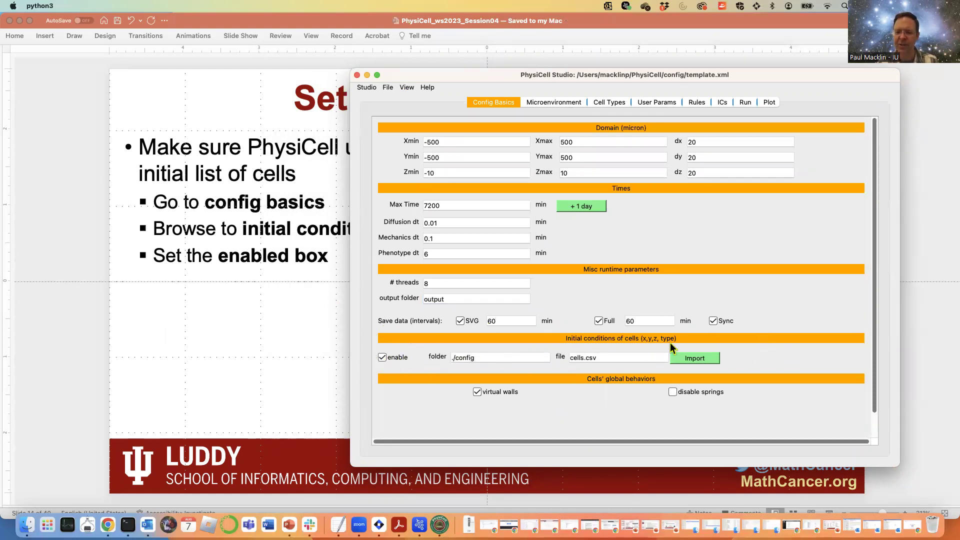
click(721, 103)
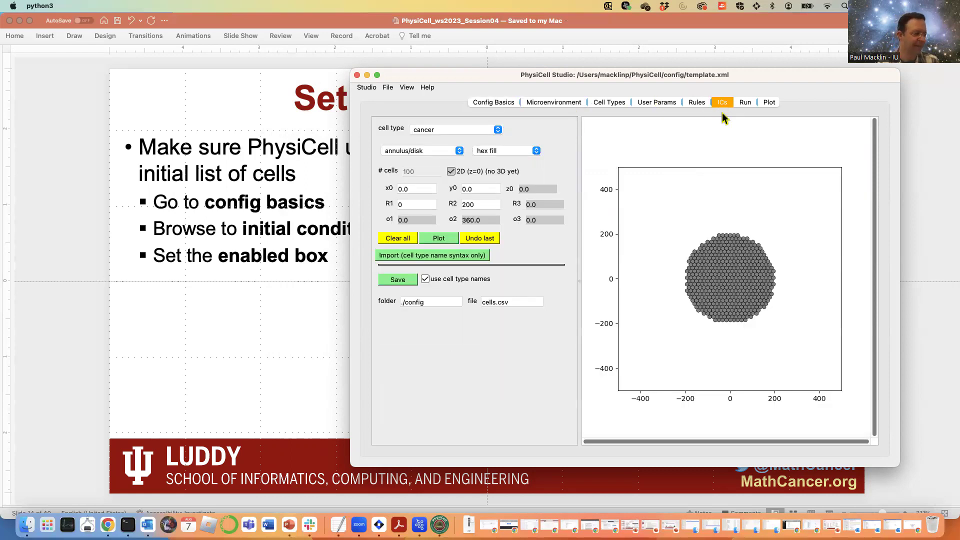
drag(769, 78, 765, 65)
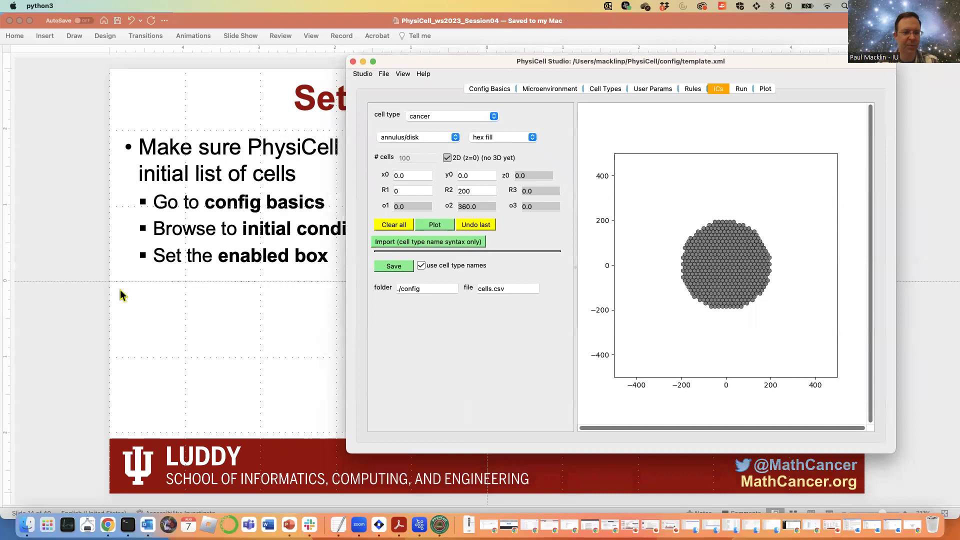
click(362, 73)
click(384, 74)
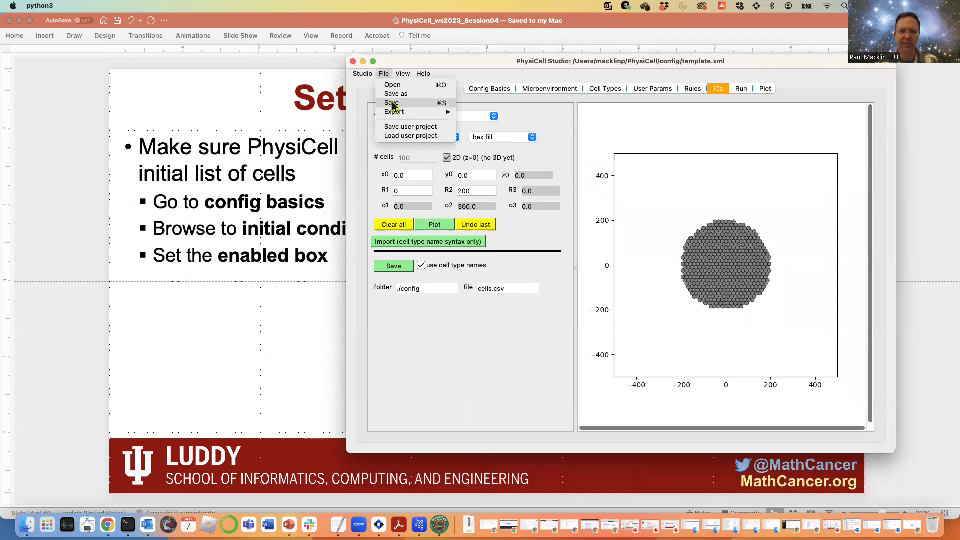
key(Escape)
- Switch to PowerPoint and advance to the "Set up an initial state: 3" slide
click(280, 109)
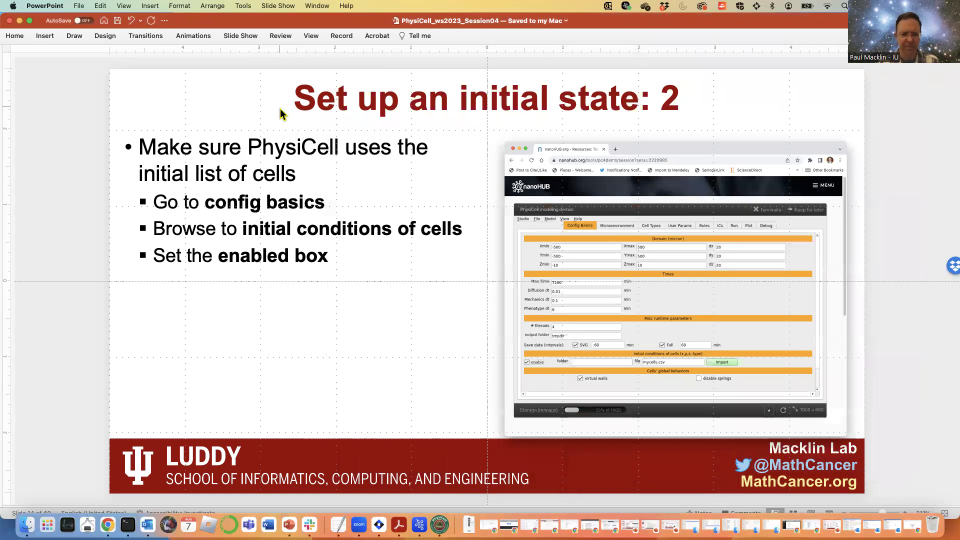
key(Down)
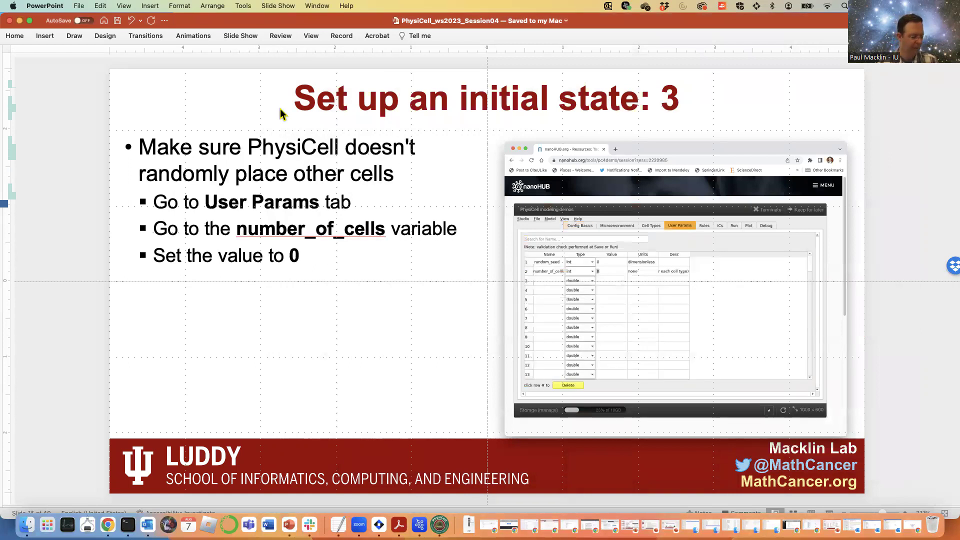
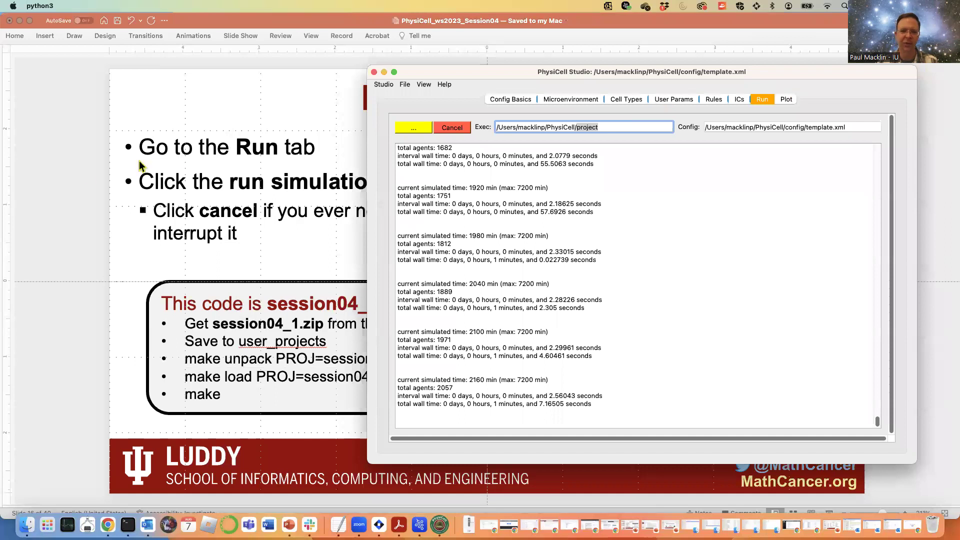
- Advance the presentation to the "View and explore the simulation" slide and return to PhysiCell Studio
key(Down)
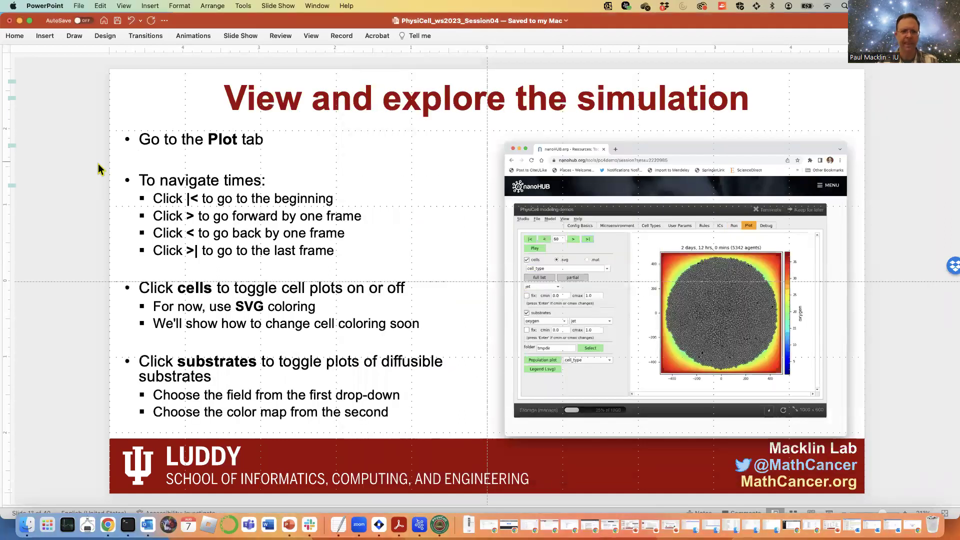
key(super+Tab)
drag(487, 73, 520, 110)
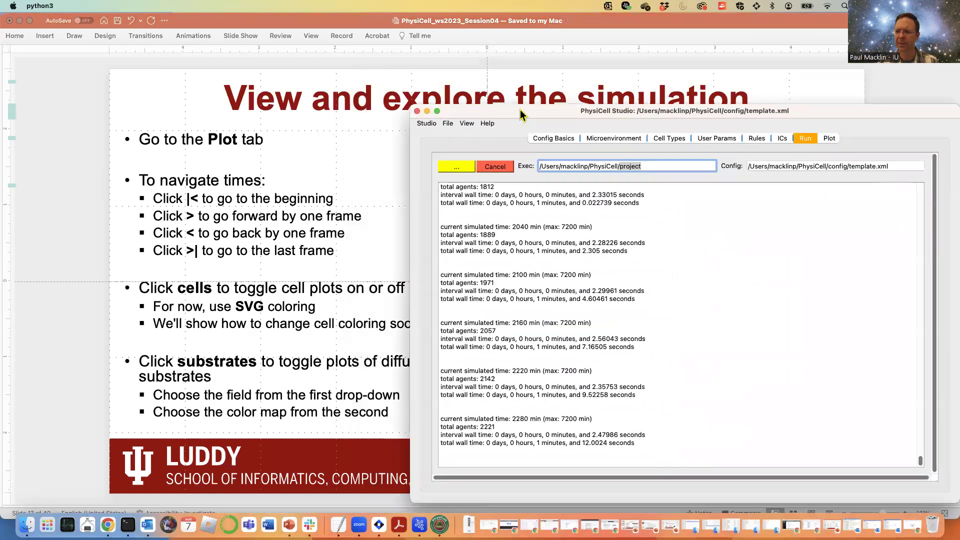
- Plot the first frame of the simulation output and try the controls for moving between frames
click(820, 138)
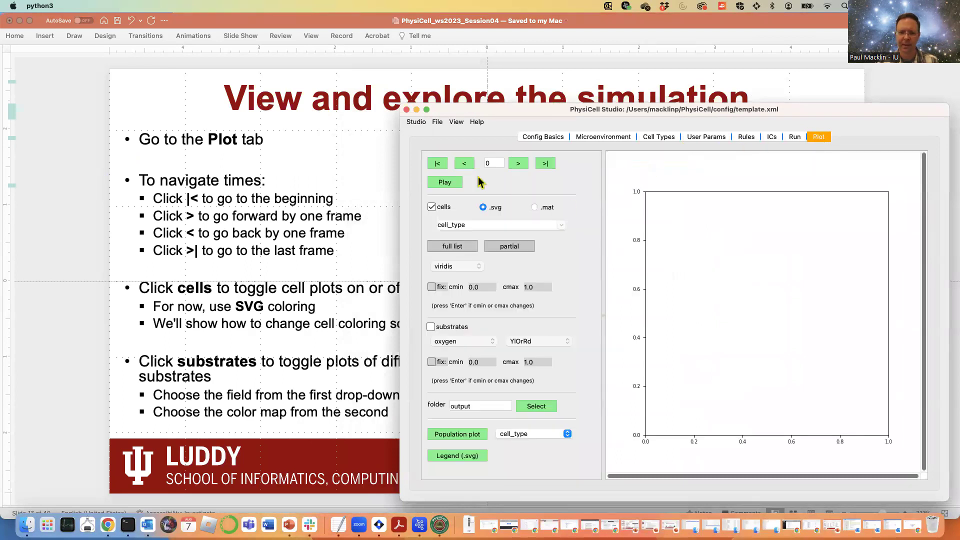
click(437, 164)
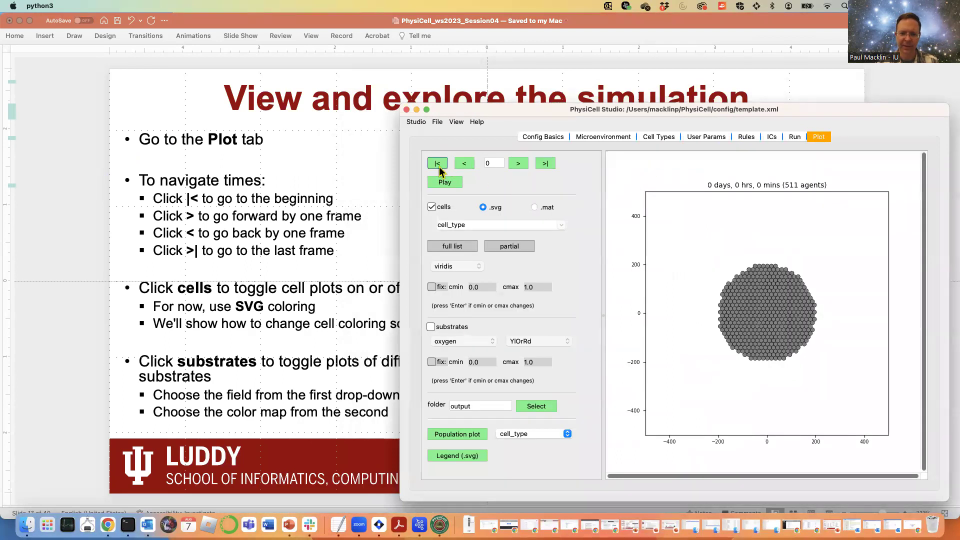
click(545, 164)
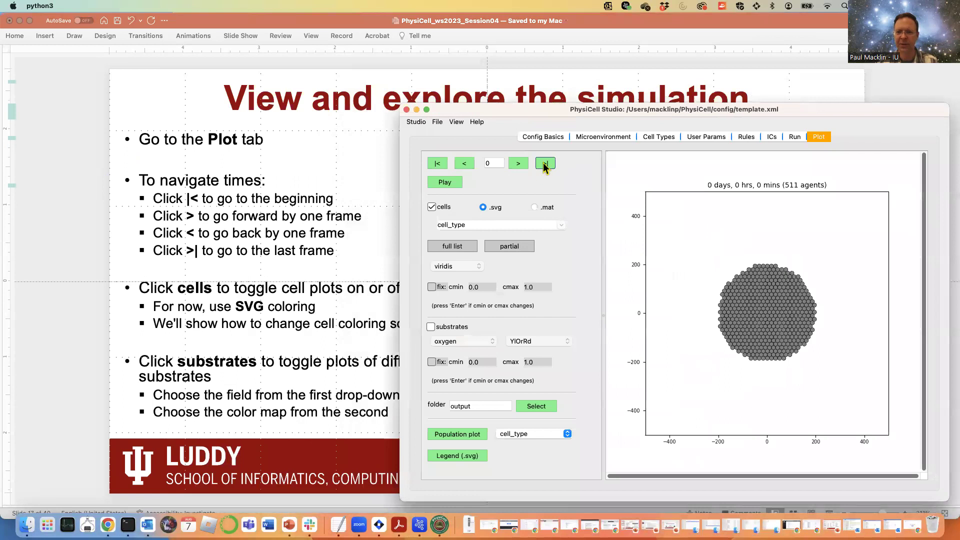
click(448, 166)
click(517, 164)
click(465, 164)
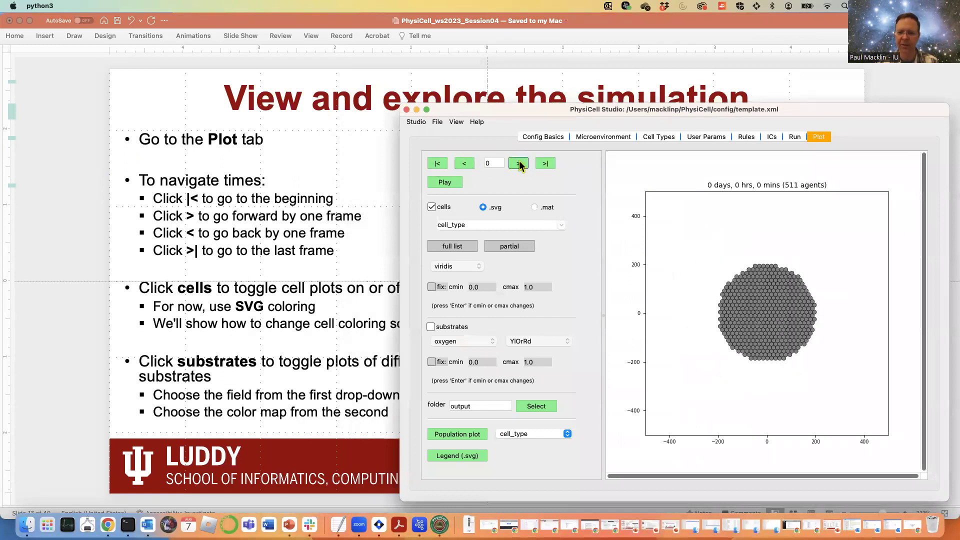
click(519, 164)
click(438, 164)
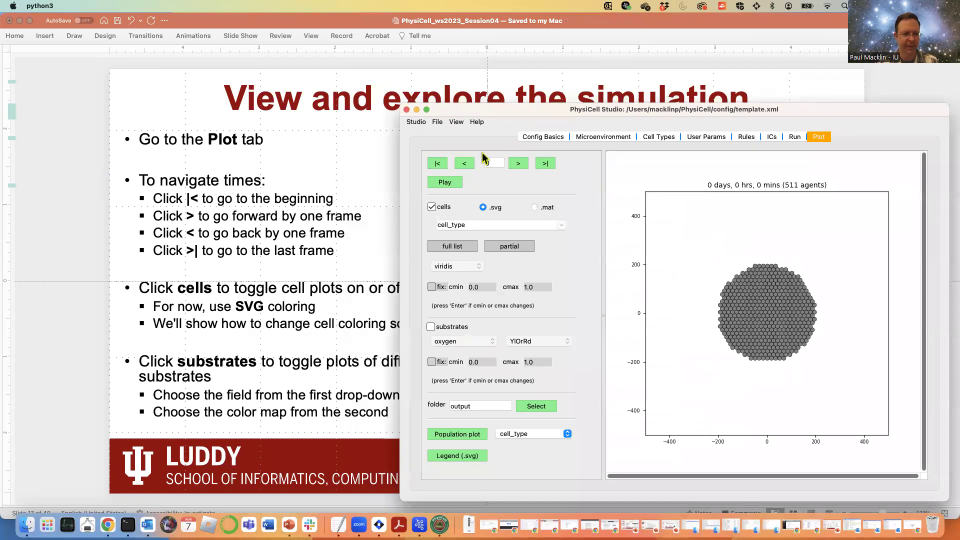
- Turn on the oxygen substrate plot behind the cells and advance the simulation to frame 2
drag(499, 113, 522, 68)
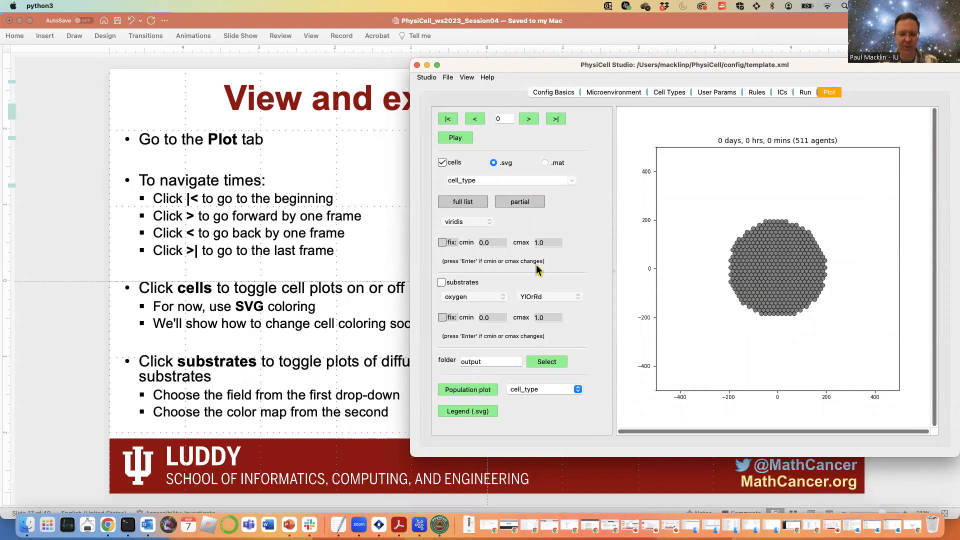
click(442, 283)
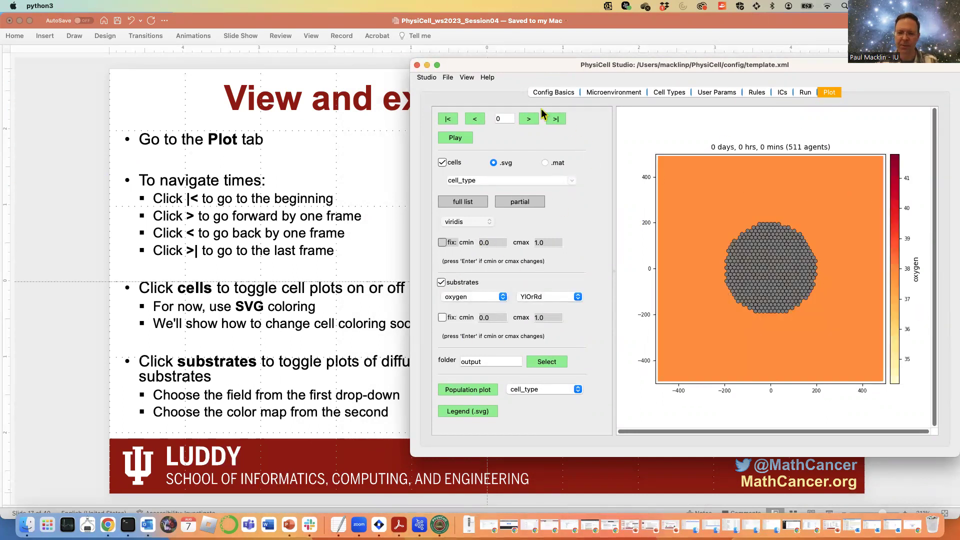
click(529, 121)
click(529, 121)
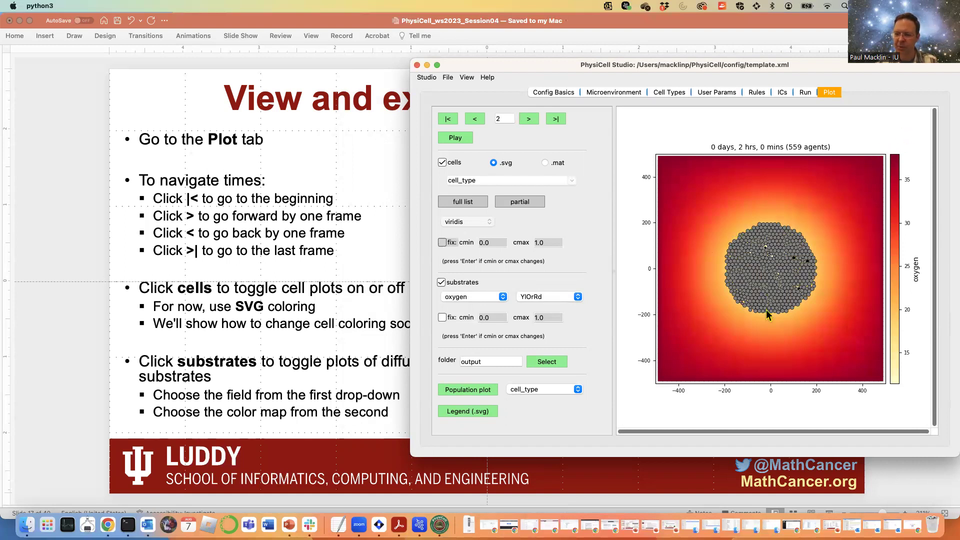
- Hide the cells to view the oxygen field alone, show them again, and play the simulation frames
click(442, 163)
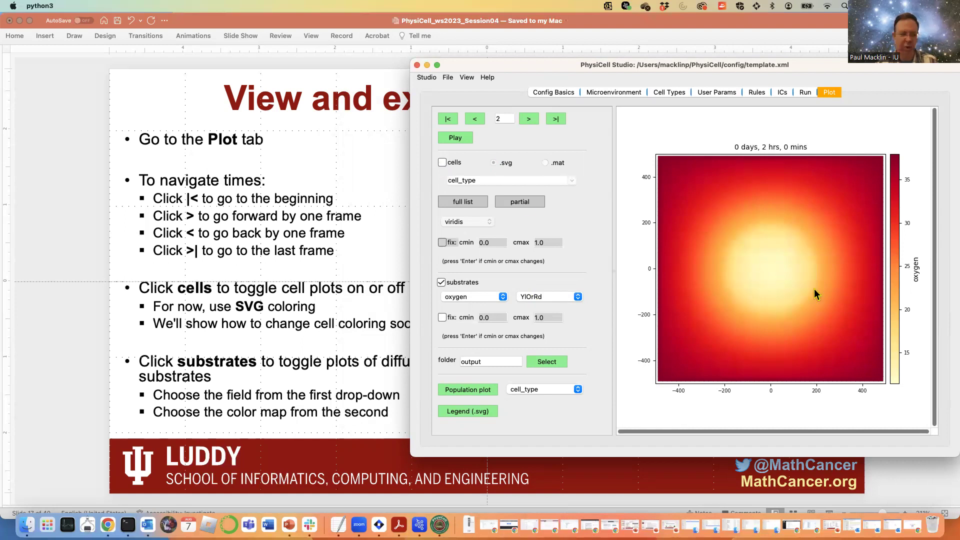
click(441, 163)
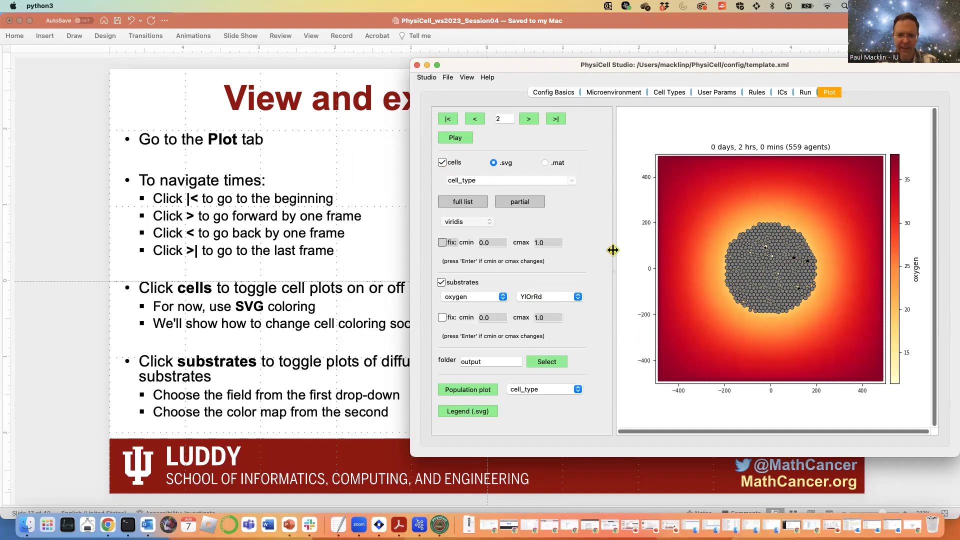
click(454, 138)
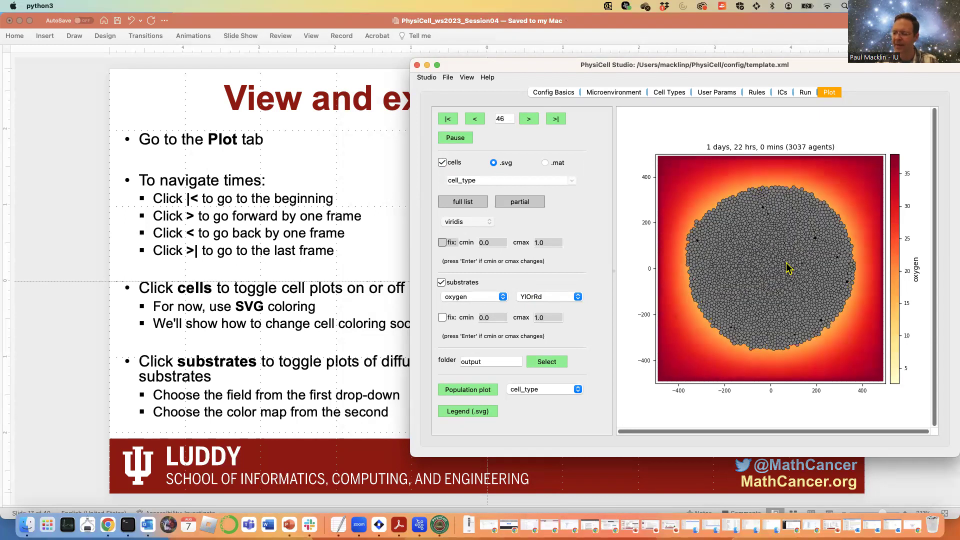
- Pause the playback at frame 57 and color the cells by pressure using the .mat output data
click(463, 138)
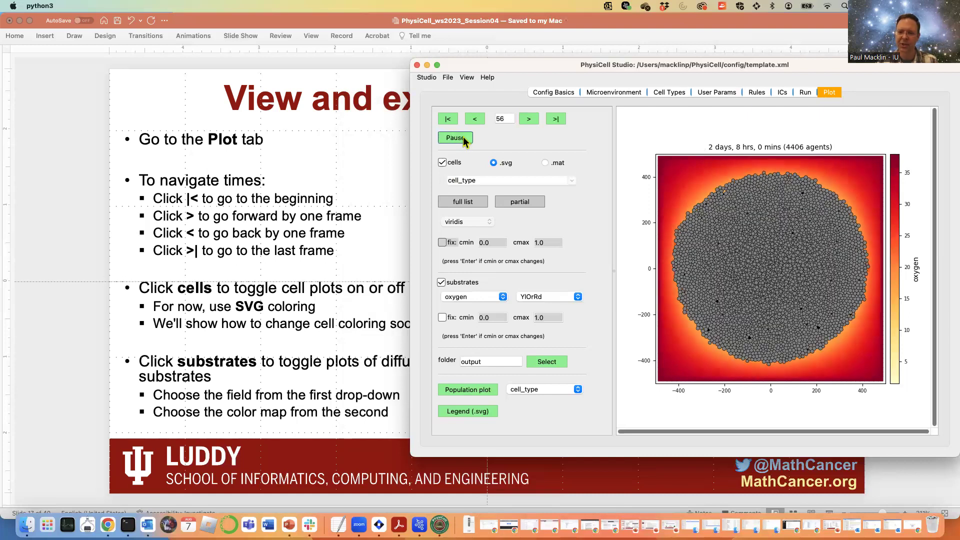
click(463, 137)
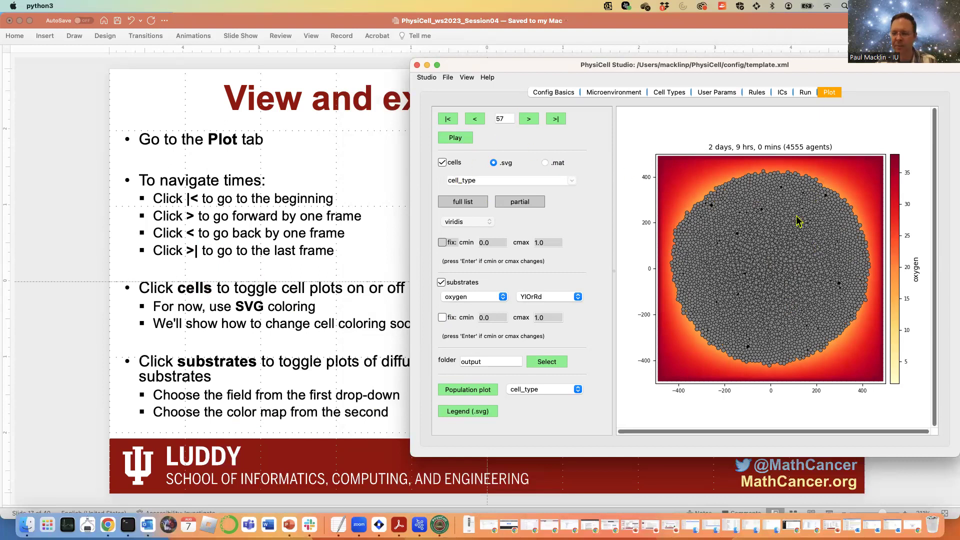
click(550, 163)
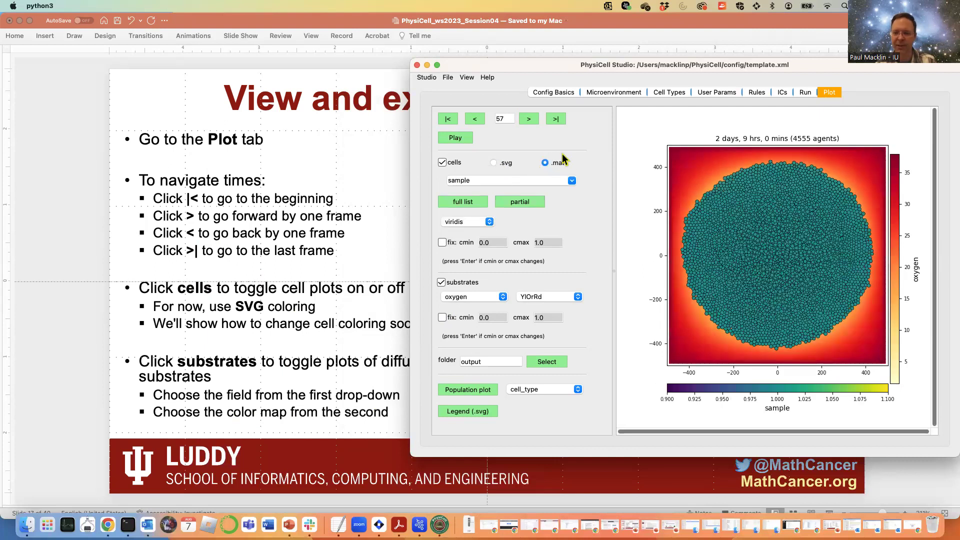
click(571, 181)
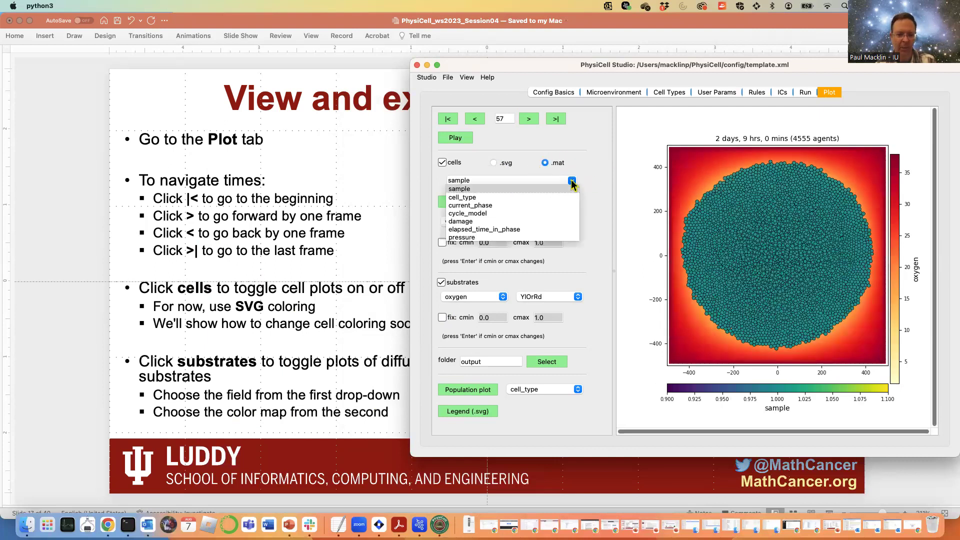
click(477, 238)
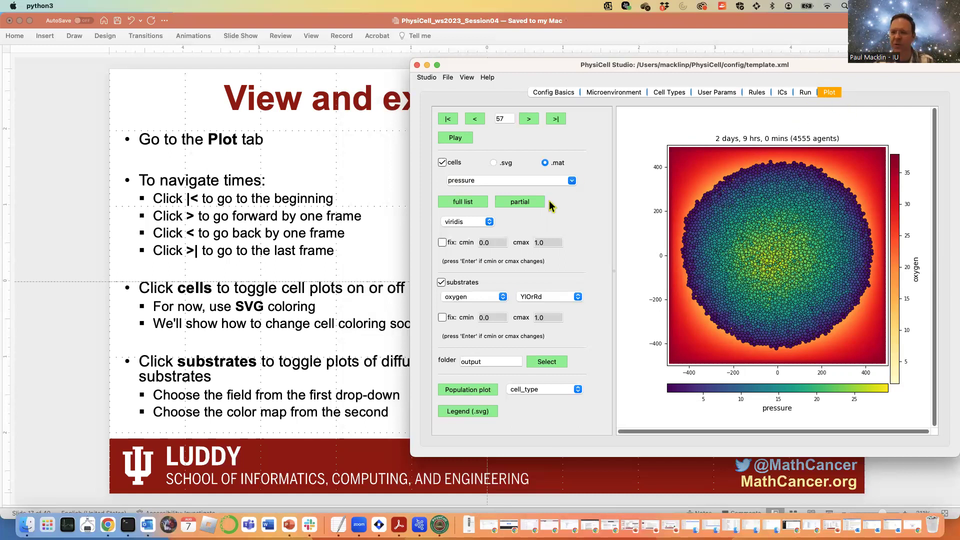
- Load the full list of cell variables and color the cells by elapsed_time_in_phase
click(572, 180)
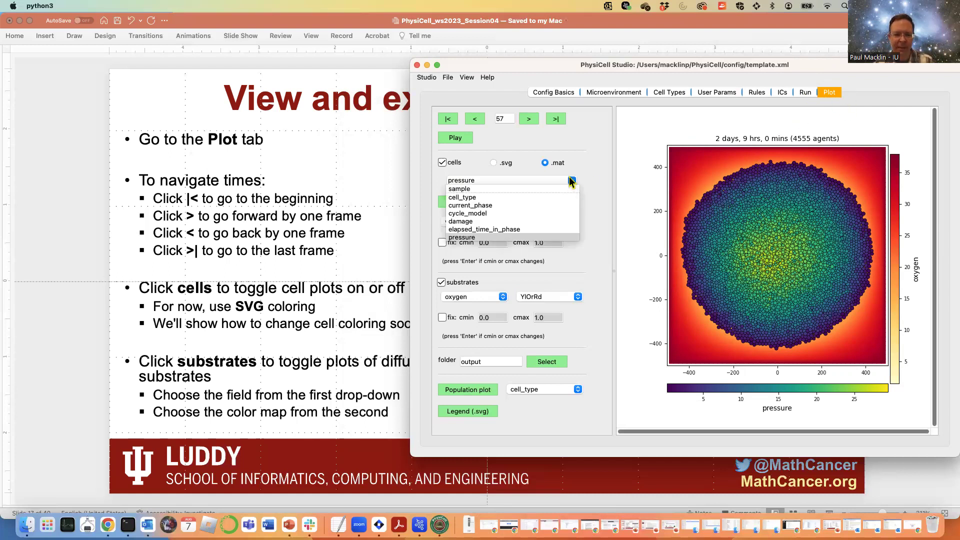
click(571, 180)
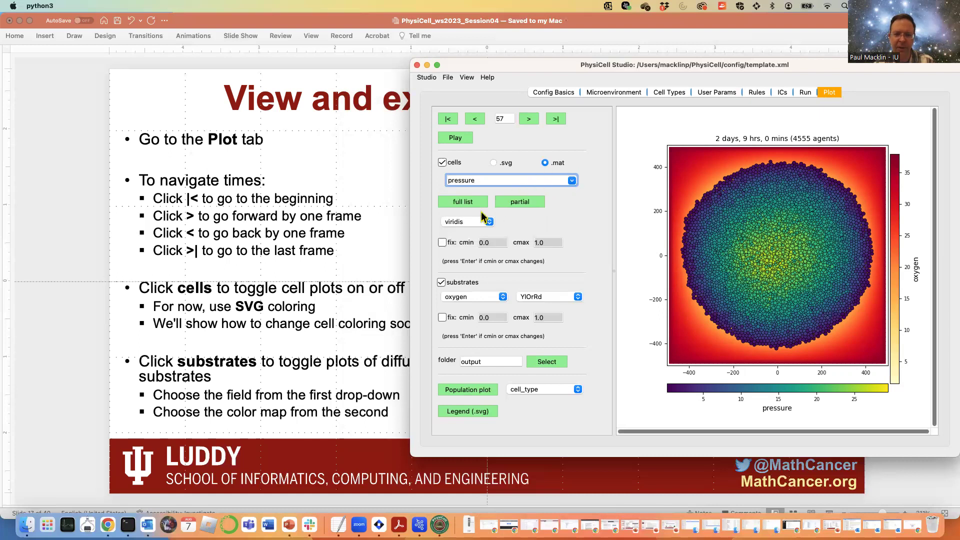
click(463, 202)
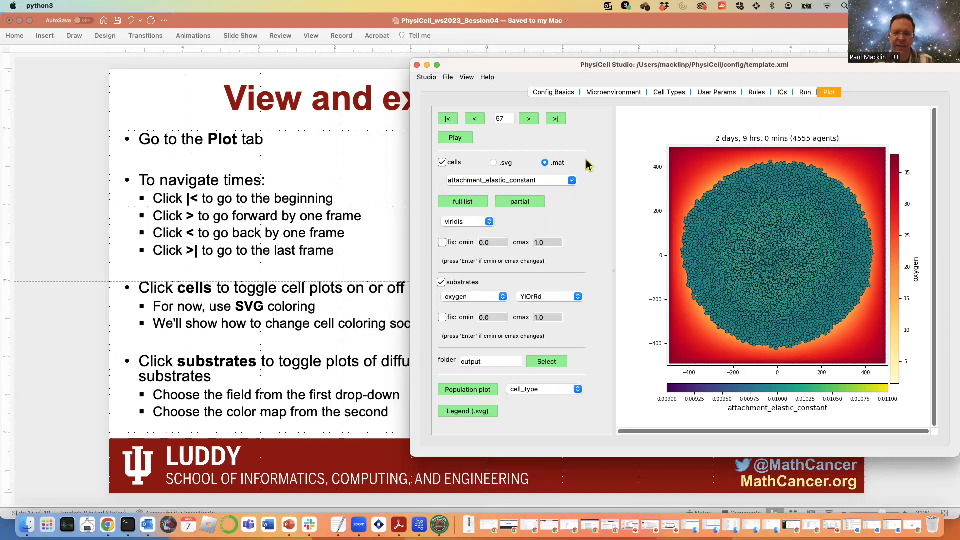
click(571, 181)
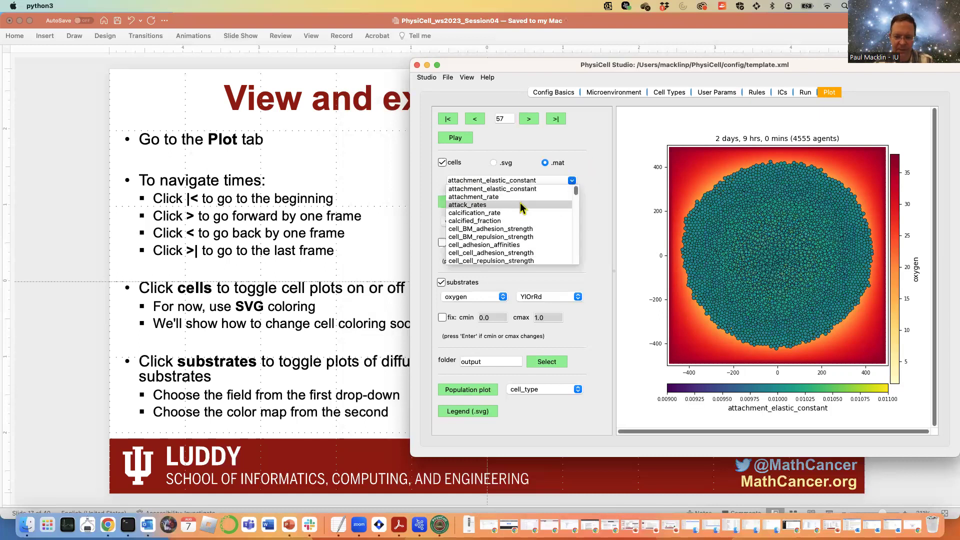
scroll(519, 225, down, 2)
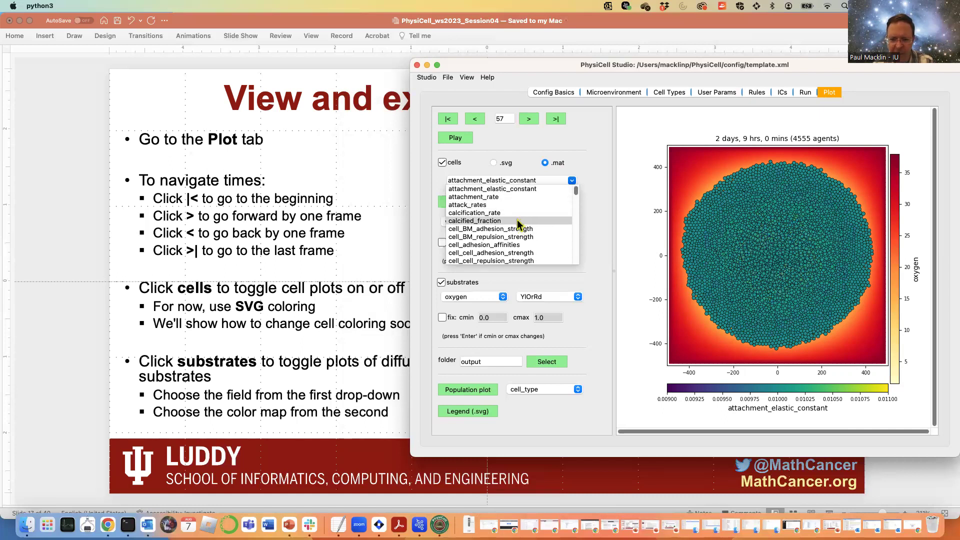
scroll(519, 245, down, 5)
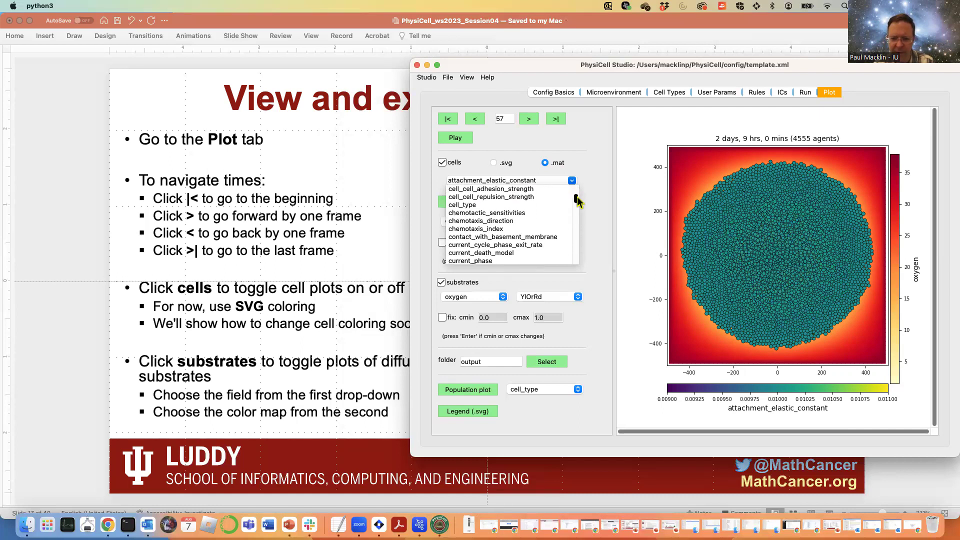
drag(578, 200, 584, 219)
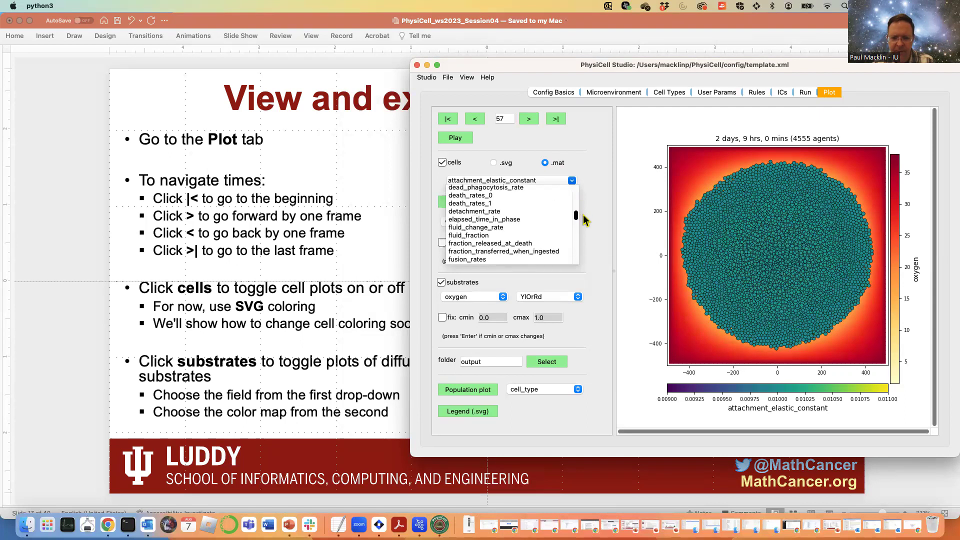
click(527, 220)
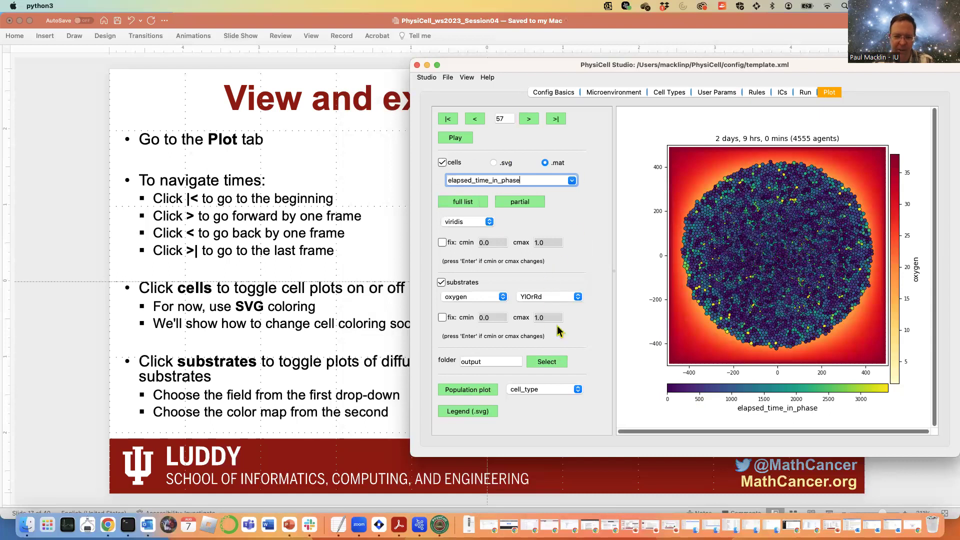
- Fix the cell color range with a minimum of 0.0, trying a maximum of 1440 and one of 2880
click(442, 242)
click(442, 242)
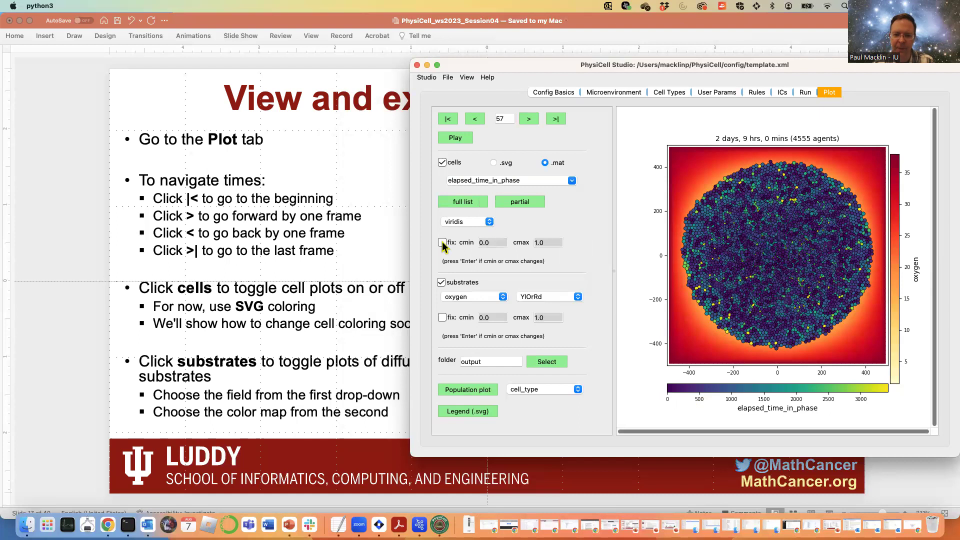
click(442, 242)
click(542, 243)
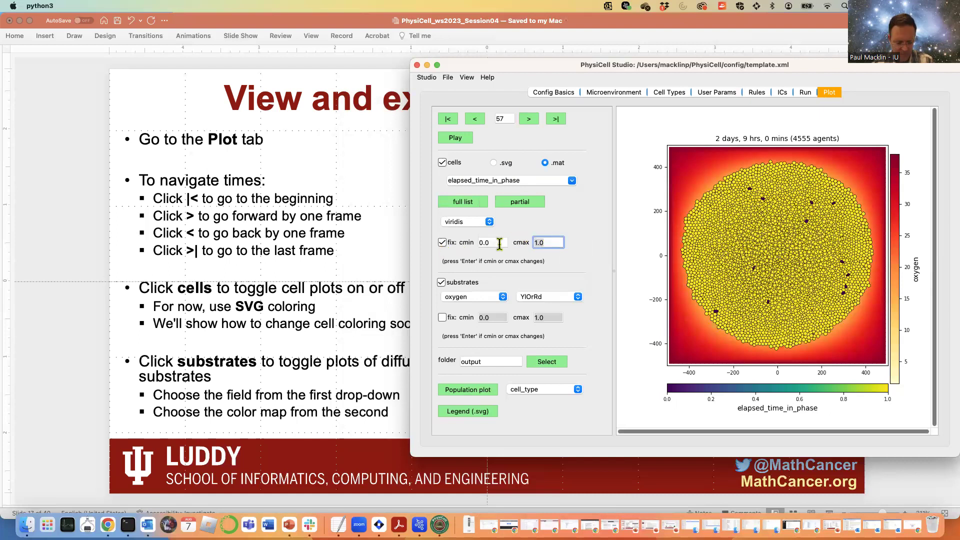
key(Return)
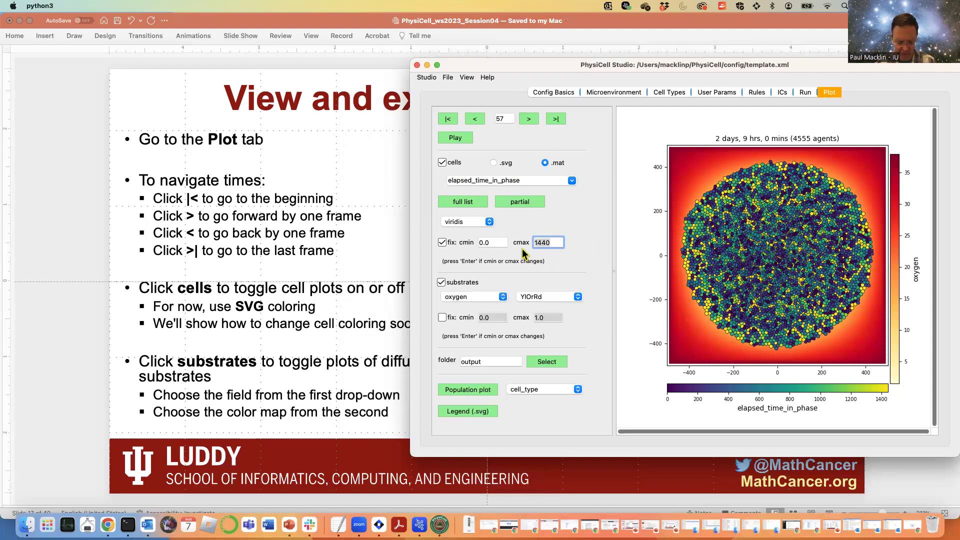
key(Return)
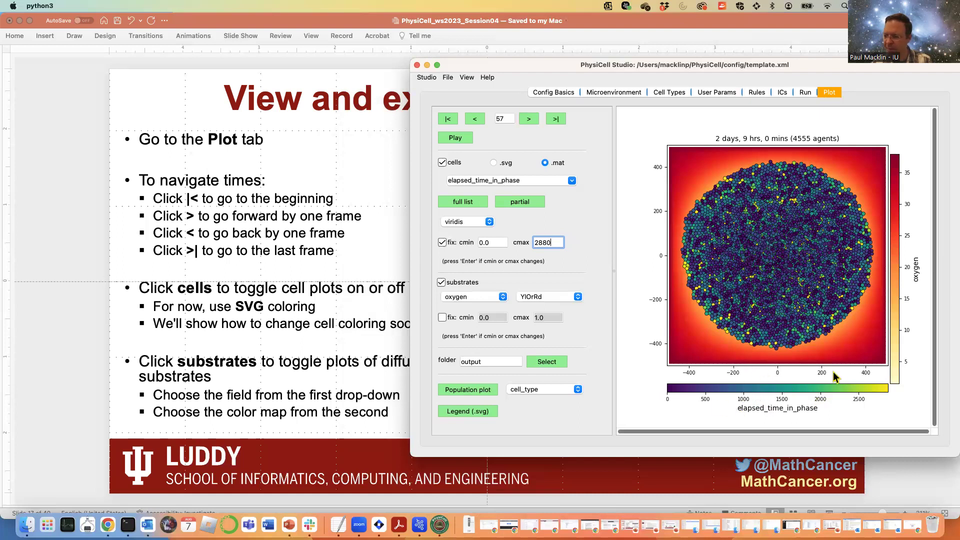
- Set the fixed cell color range to a minimum of 700 and a maximum of 2100
double_click(552, 243)
click(552, 243)
click(491, 243)
text(700)
key(Tab)
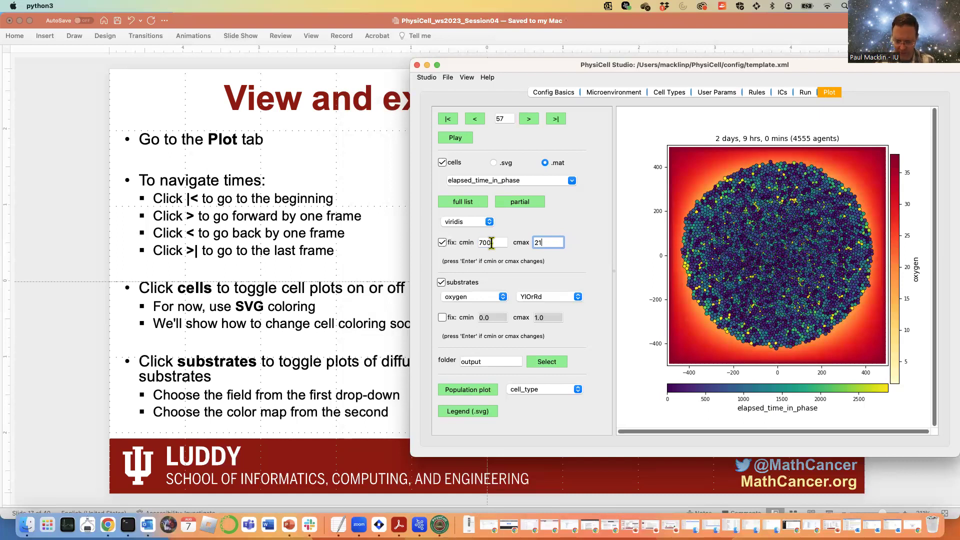
text(2100)
key(Return)
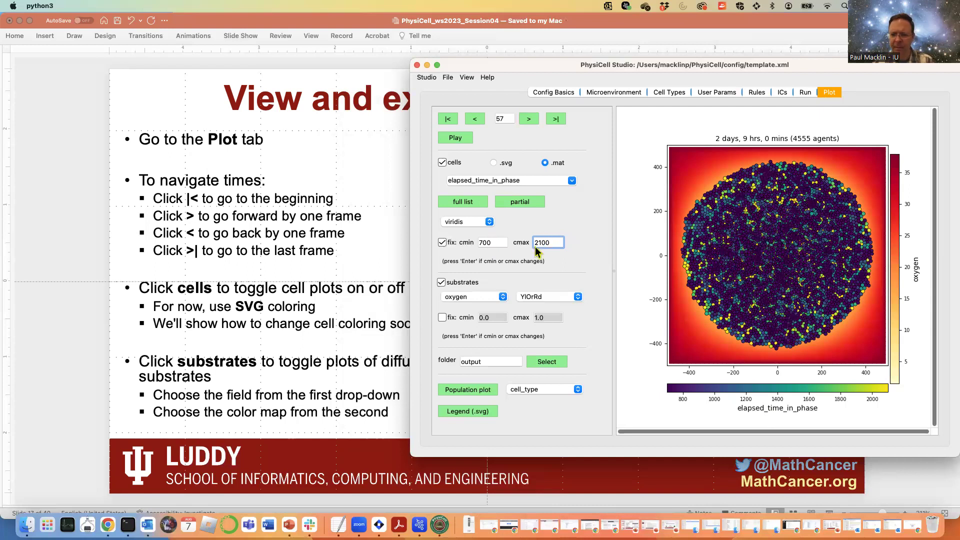
- Advance the simulation plot to frame 58 and release the fixed cell color range
click(530, 126)
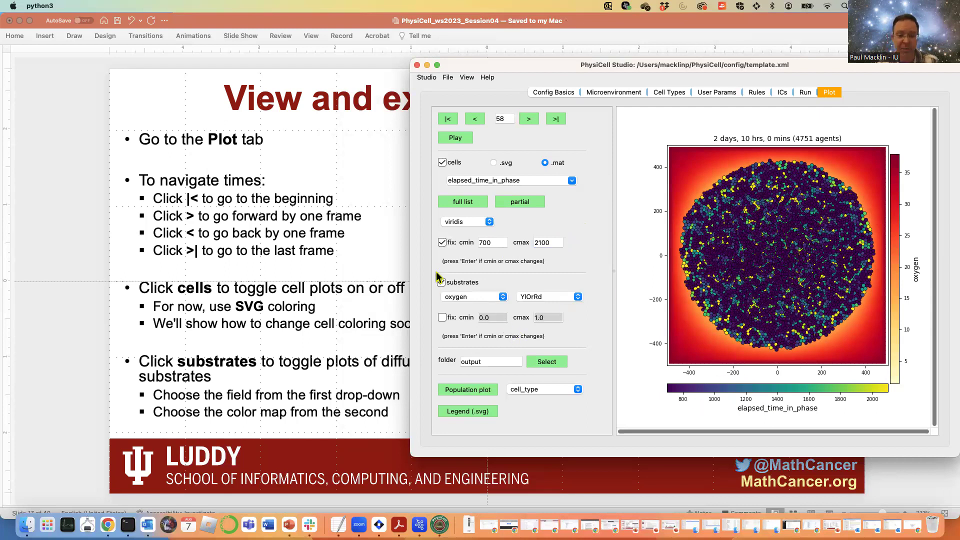
click(442, 243)
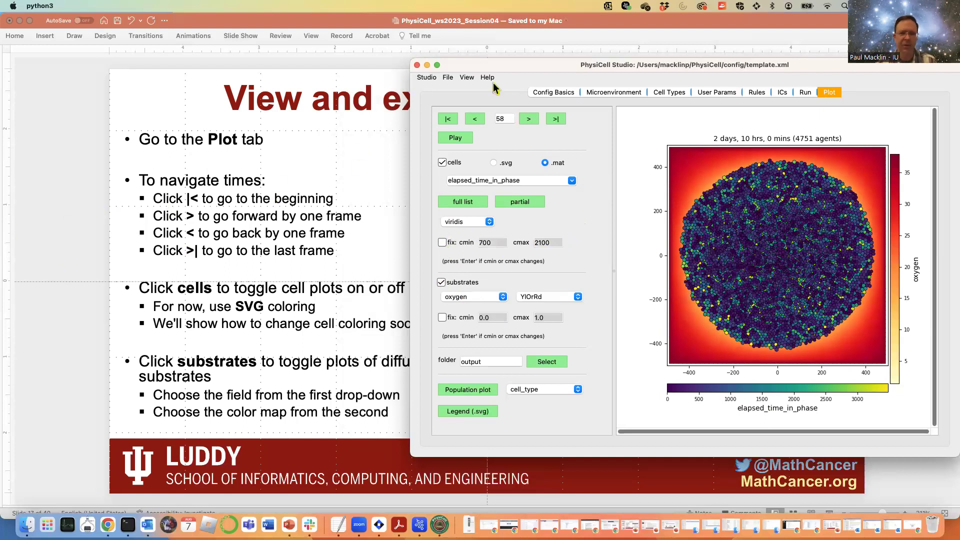
- Check the simulation's run output, minimize and restore the PhysiCell Studio window, and return to the plots
click(803, 94)
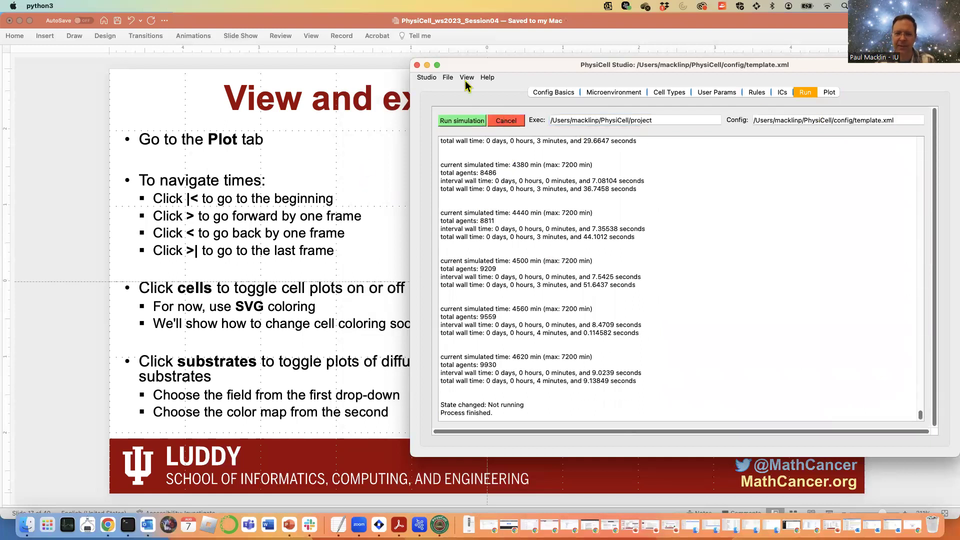
click(426, 65)
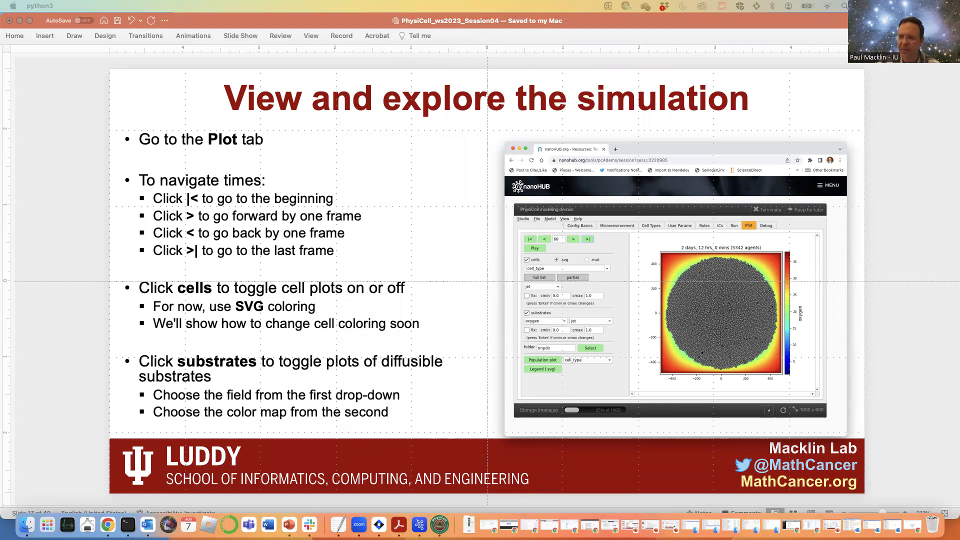
key(super+Tab)
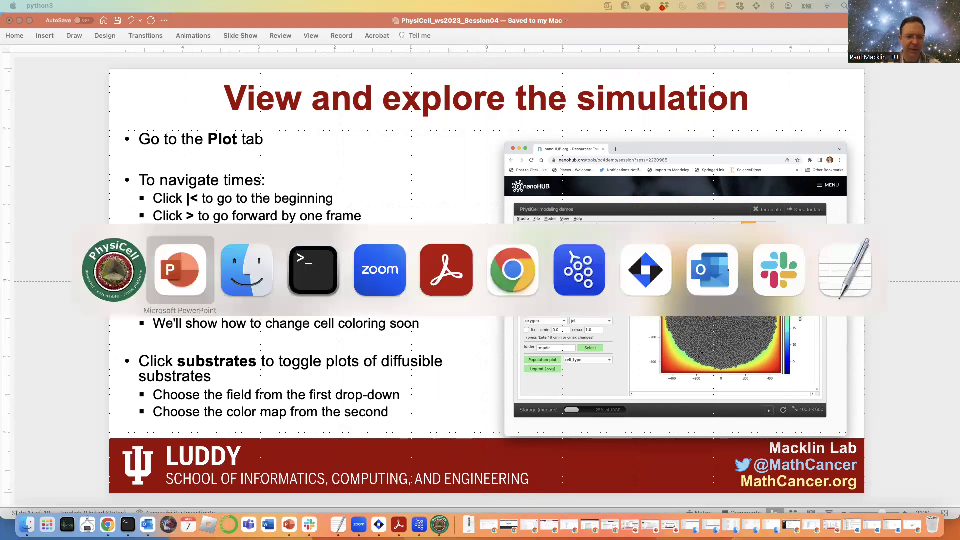
key(Escape)
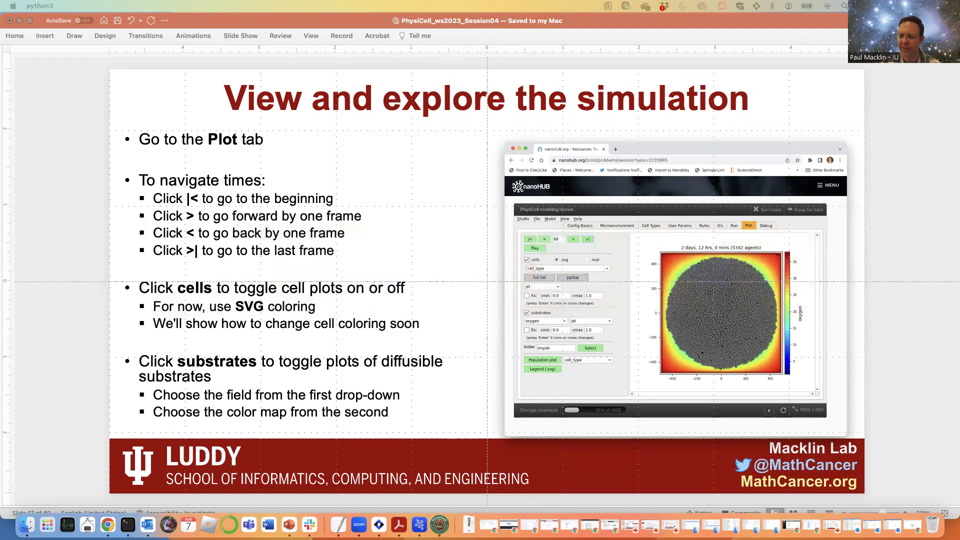
click(439, 524)
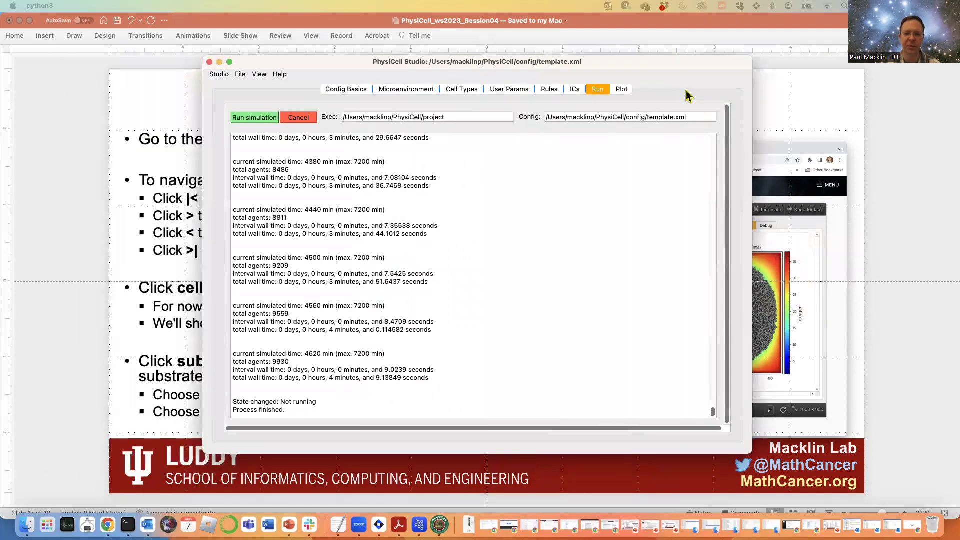
click(652, 85)
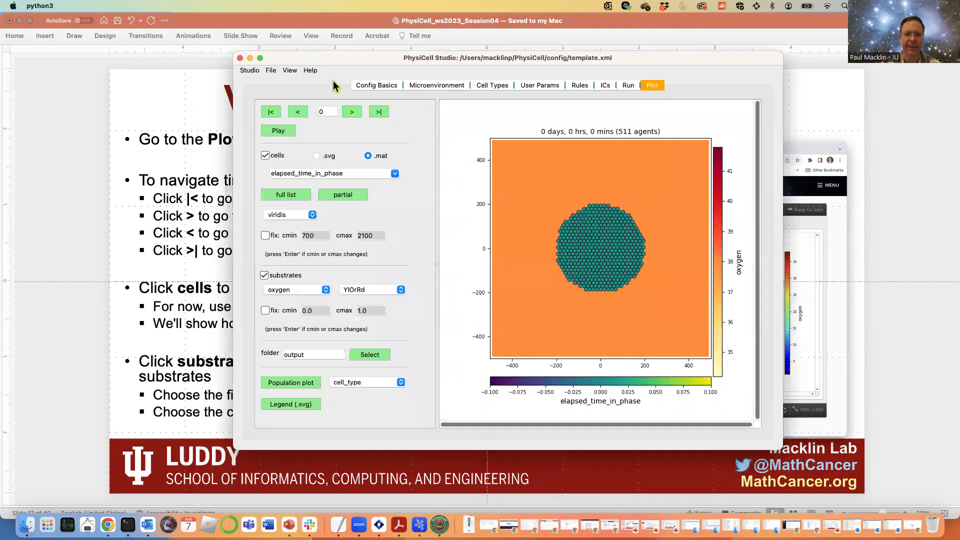
click(249, 70)
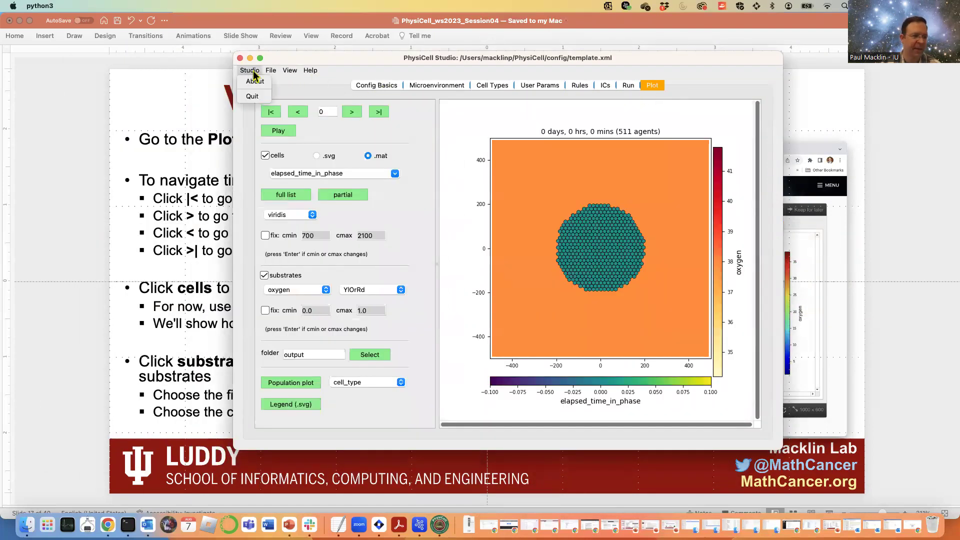
mouse_move(289, 71)
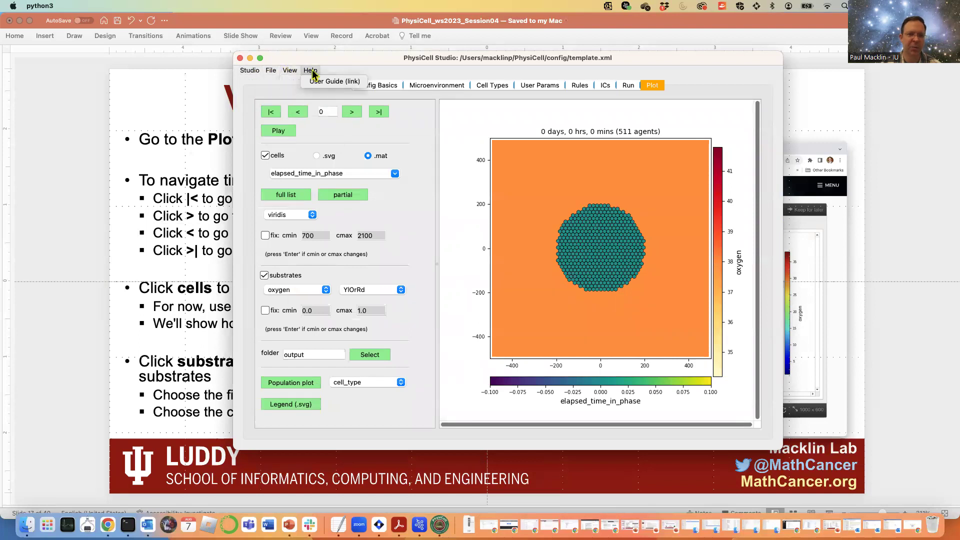
drag(359, 59, 339, 59)
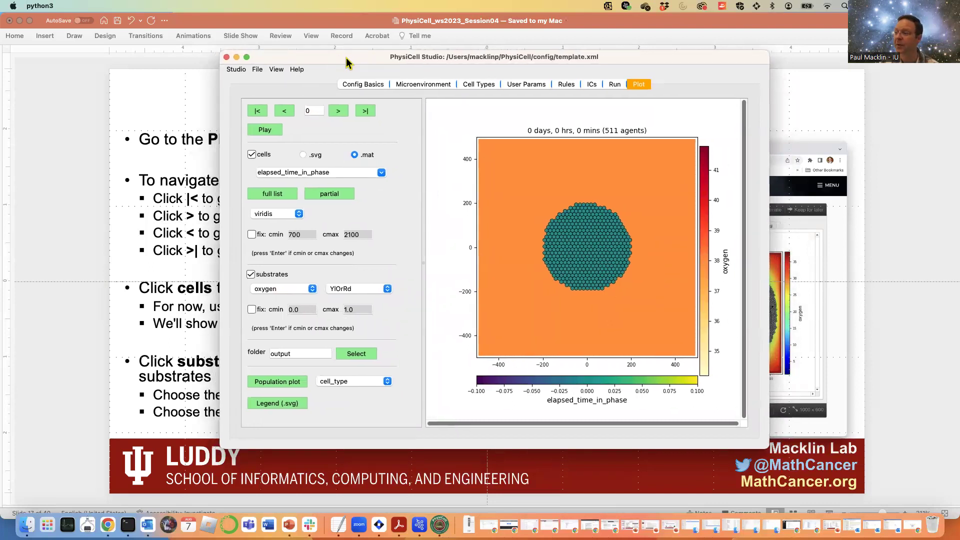
- Switch to the PowerPoint presentation, advance it to the "Iterative modeling example" slide, and return to PhysiCell Studio
key(super+m)
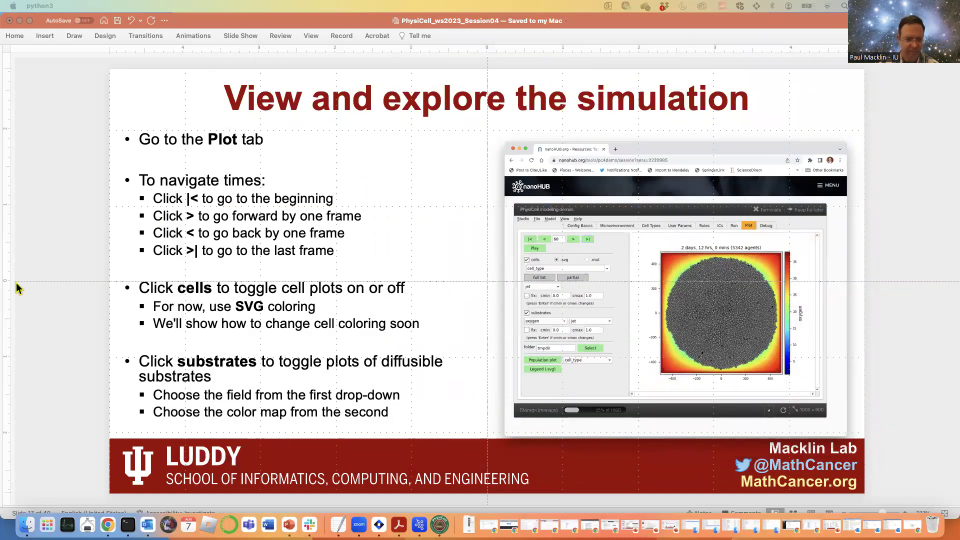
click(35, 278)
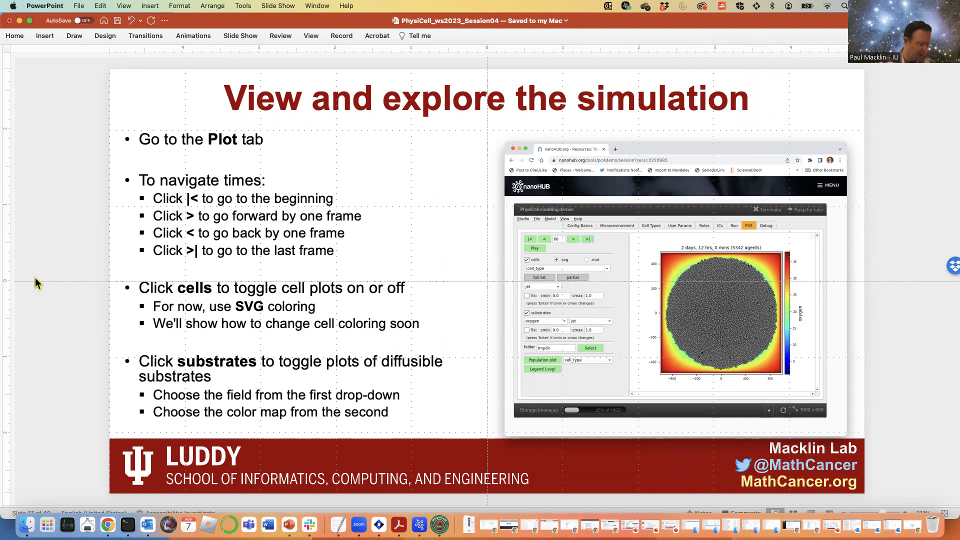
key(Down)
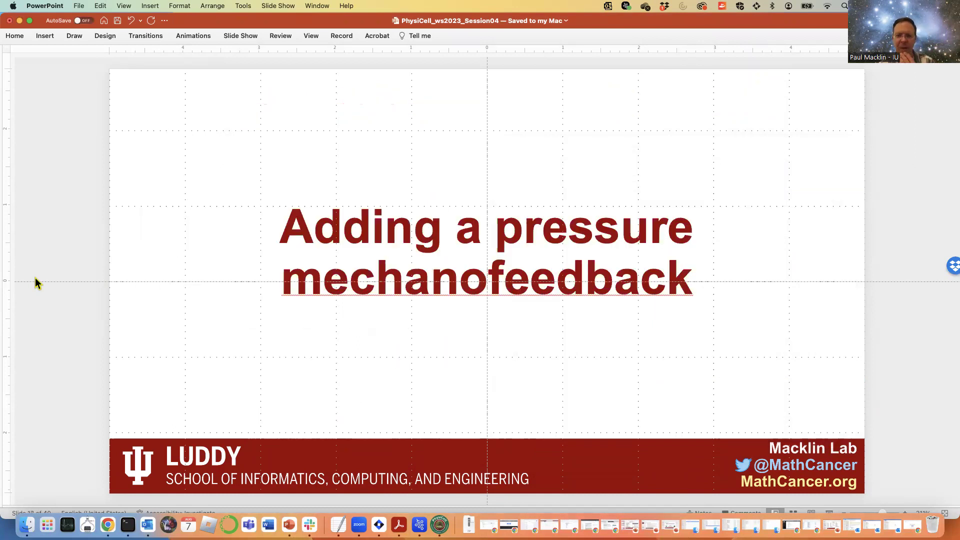
key(Down)
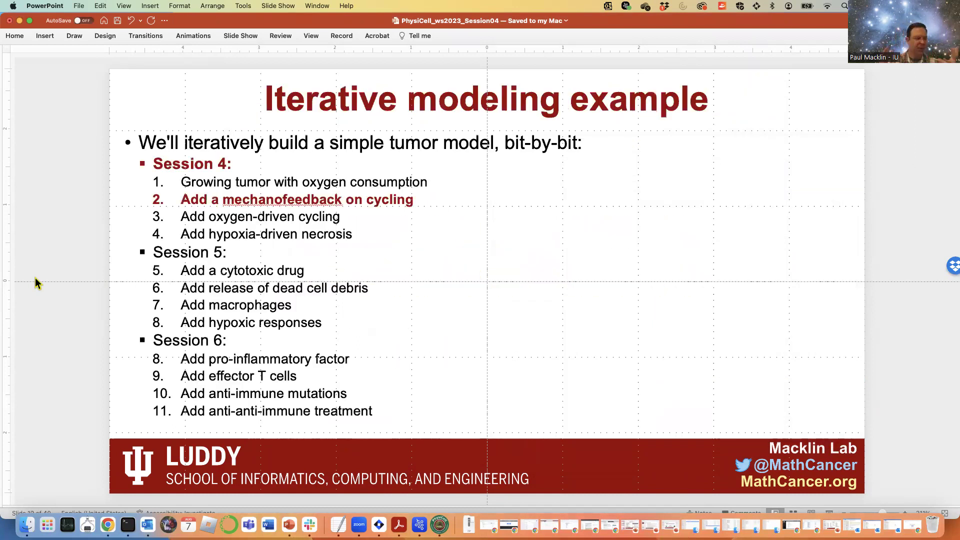
key(super+Tab)
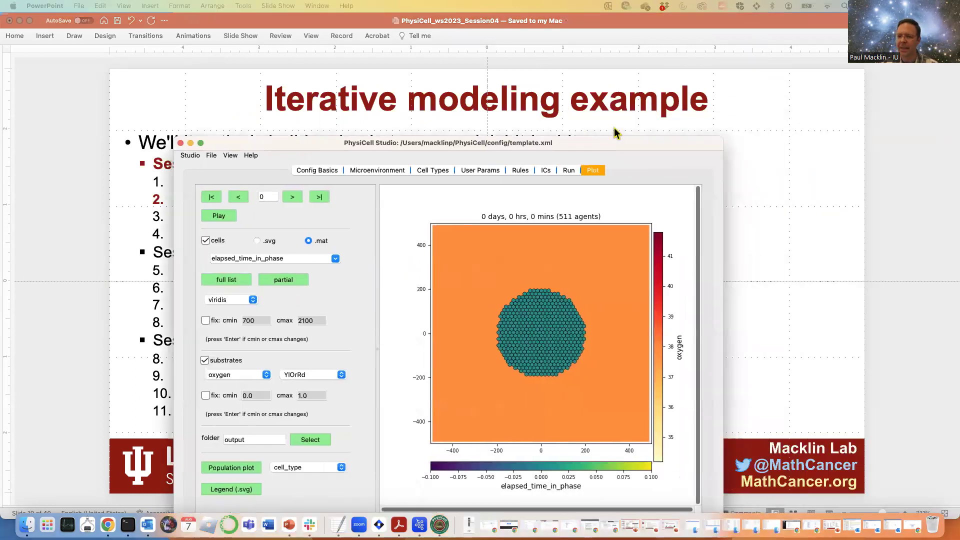
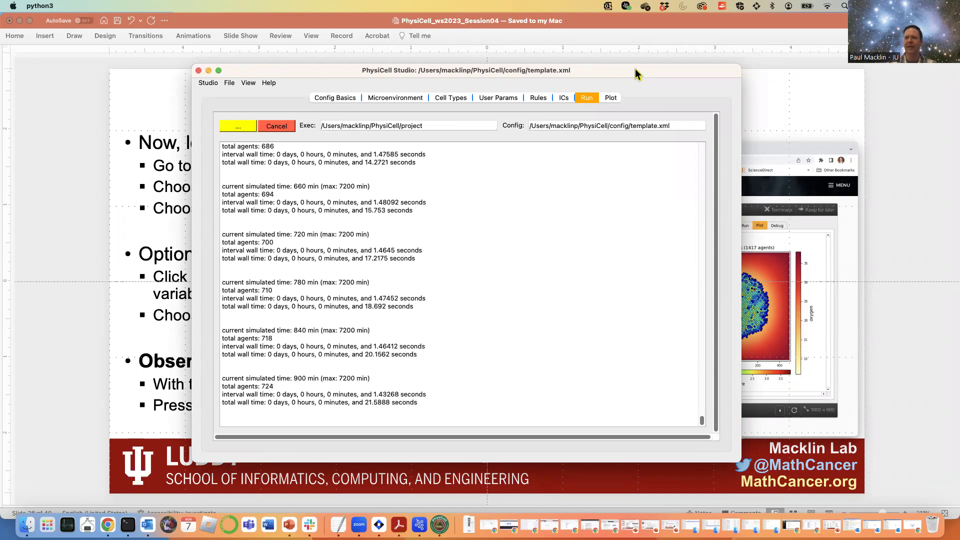
- In the plots, load the full list of cell variables and color the cells by pressure
click(611, 98)
click(229, 124)
click(244, 207)
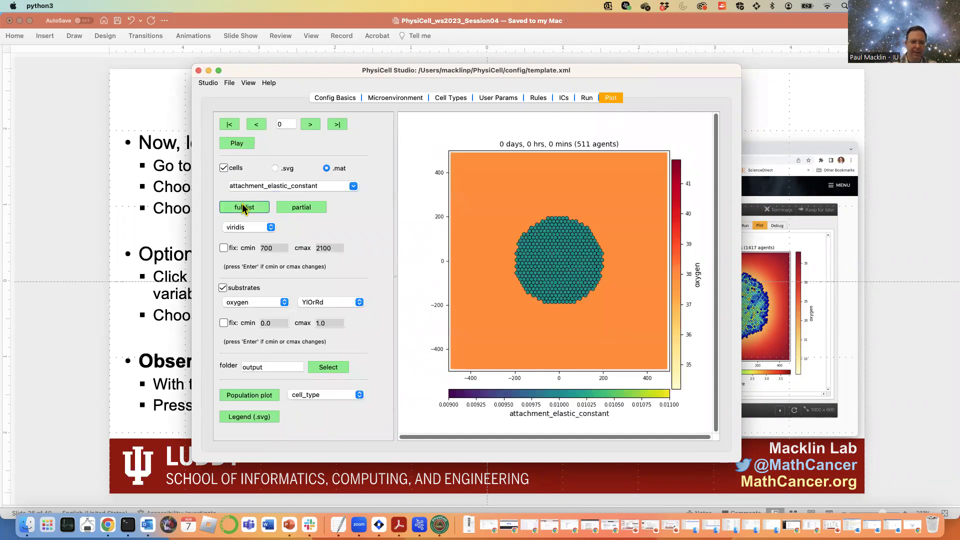
click(353, 186)
key(p)
key(r)
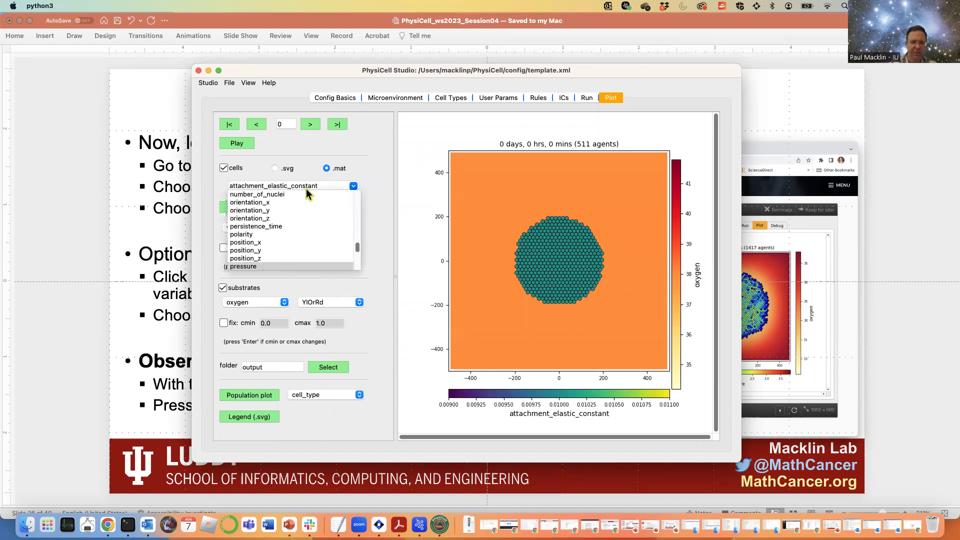
click(259, 268)
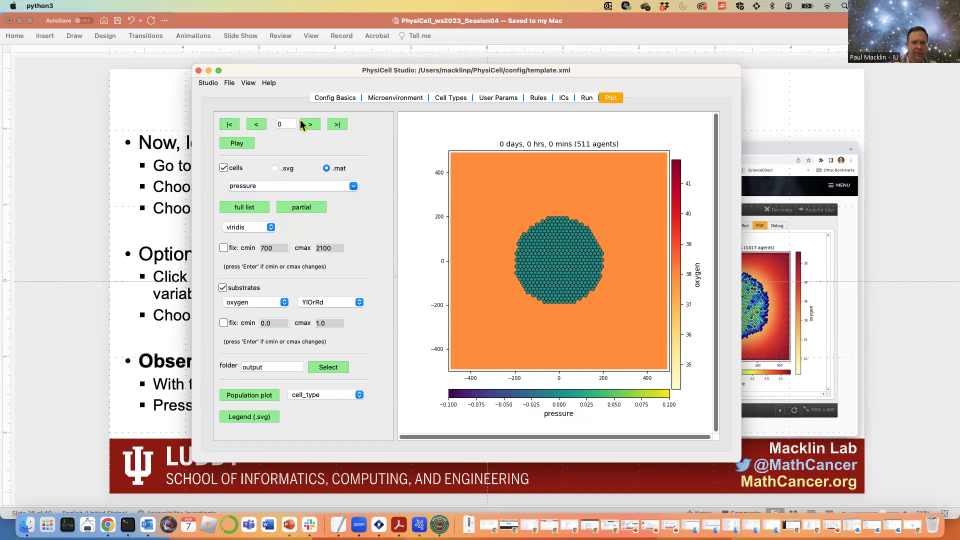
- Step and play the pressure plot forward from the initial frame to frame 38, pausing along the way
click(303, 124)
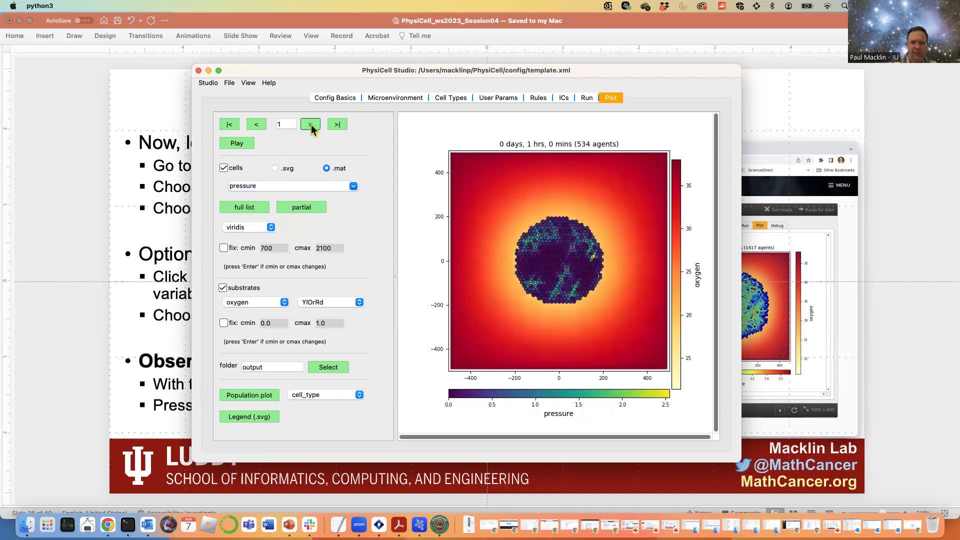
click(237, 144)
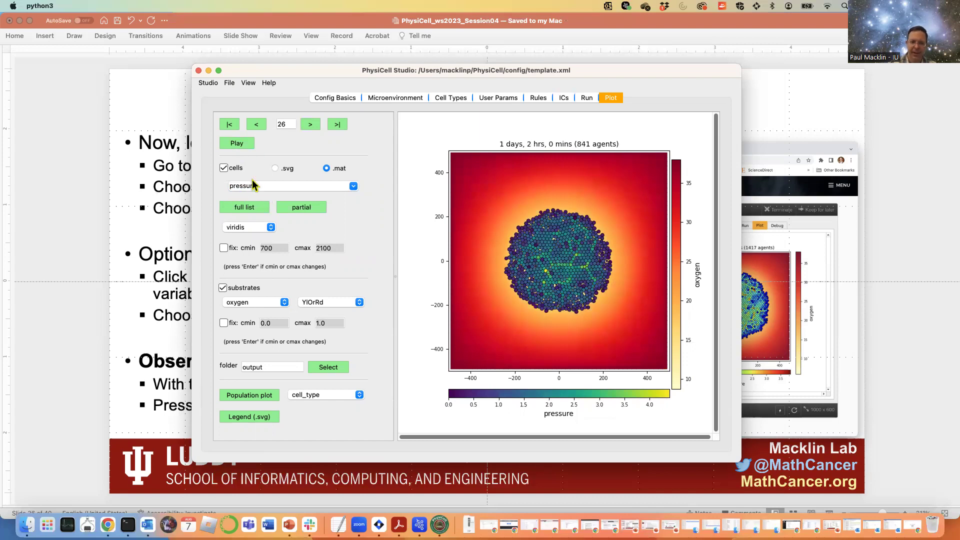
click(236, 143)
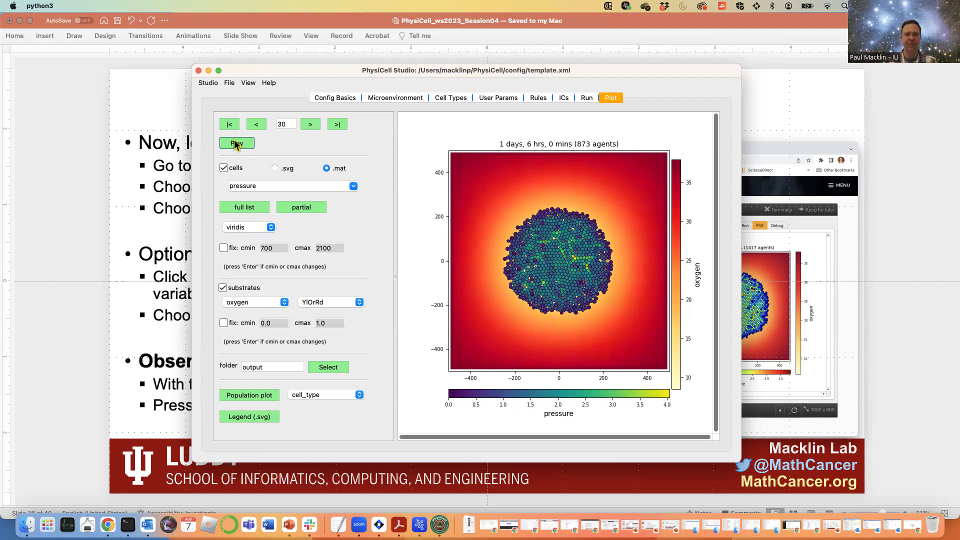
click(237, 144)
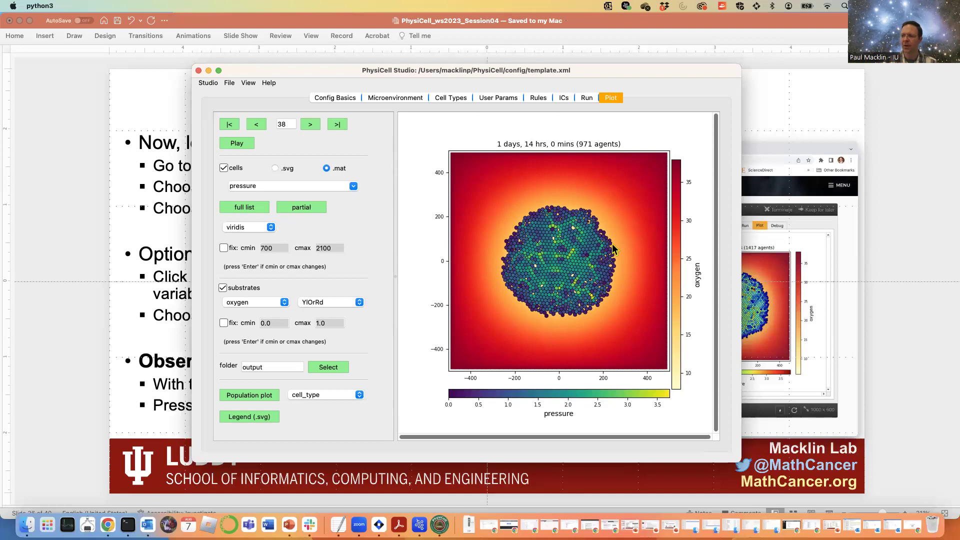
- Move the PhysiCell Studio window off the slide's screenshot and play the pressure plot on to frame 49
drag(625, 73, 507, 59)
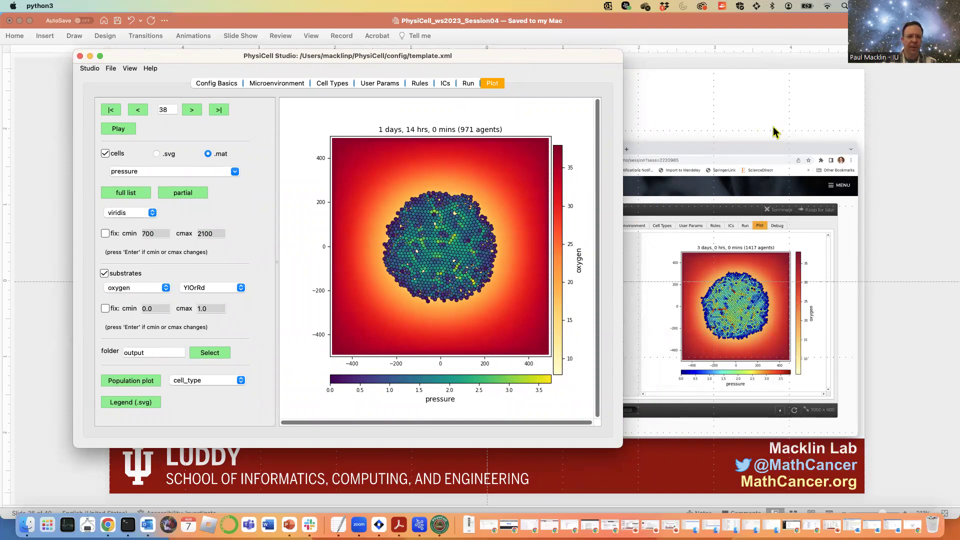
click(119, 129)
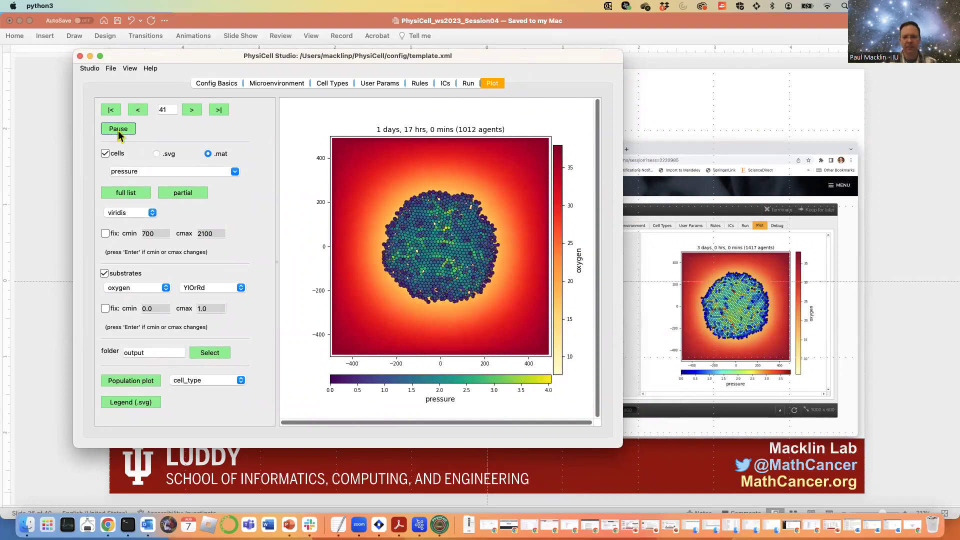
click(118, 130)
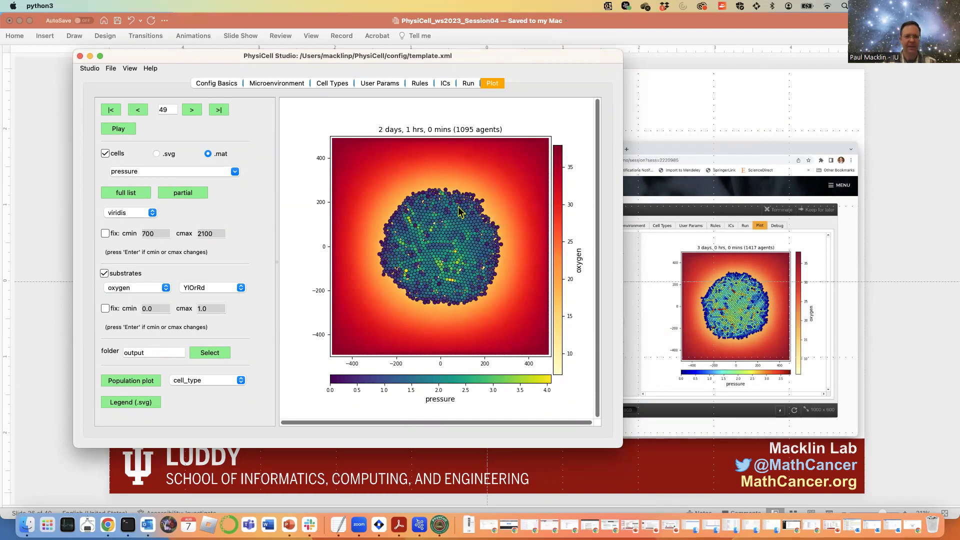
drag(434, 60, 384, 45)
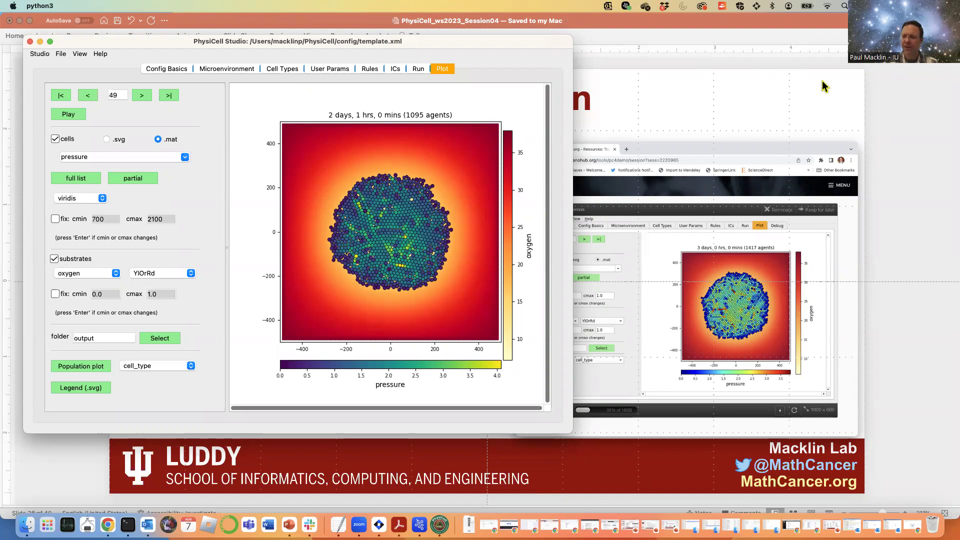
- Check the Visualization slide in PowerPoint, return to PhysiCell Studio, and play the pressure plot on to frame 73
click(885, 125)
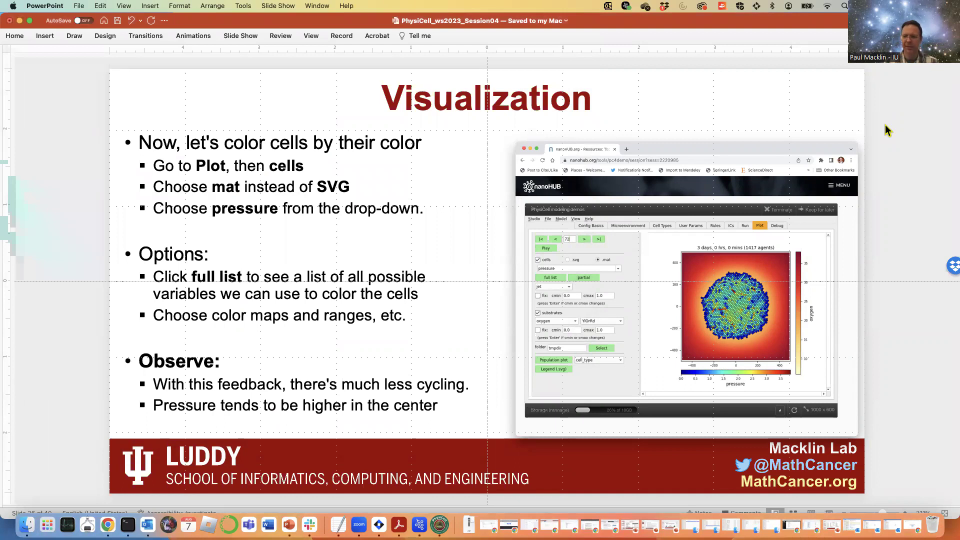
key(super+Tab)
click(68, 115)
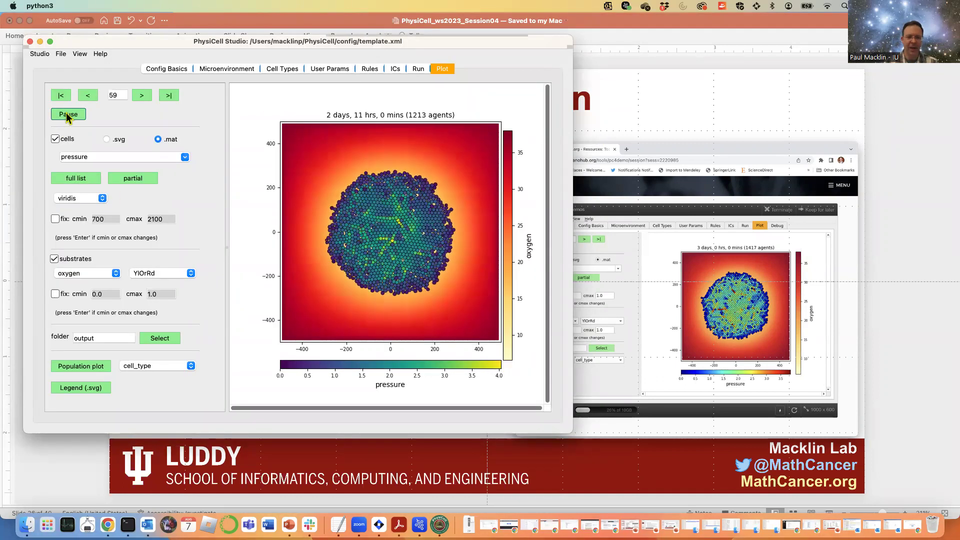
click(68, 114)
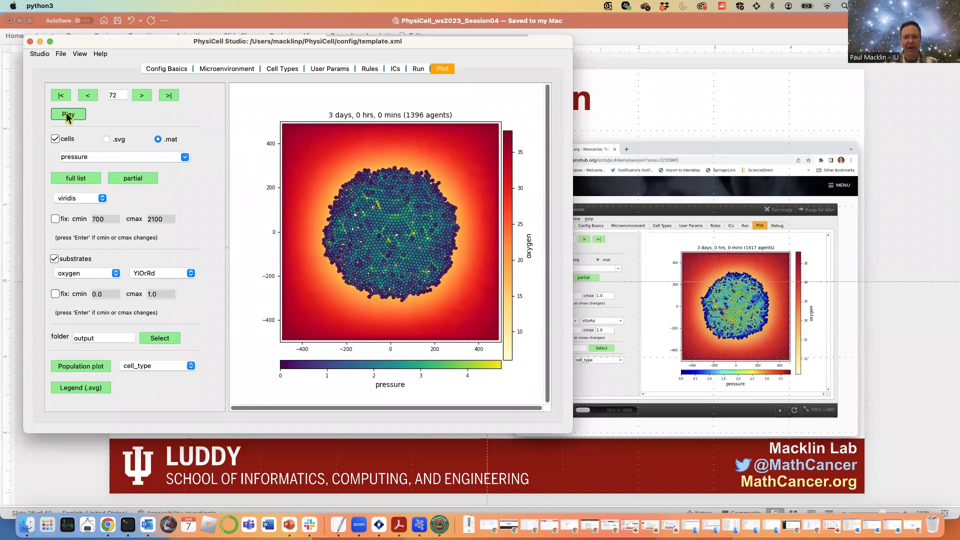
click(68, 115)
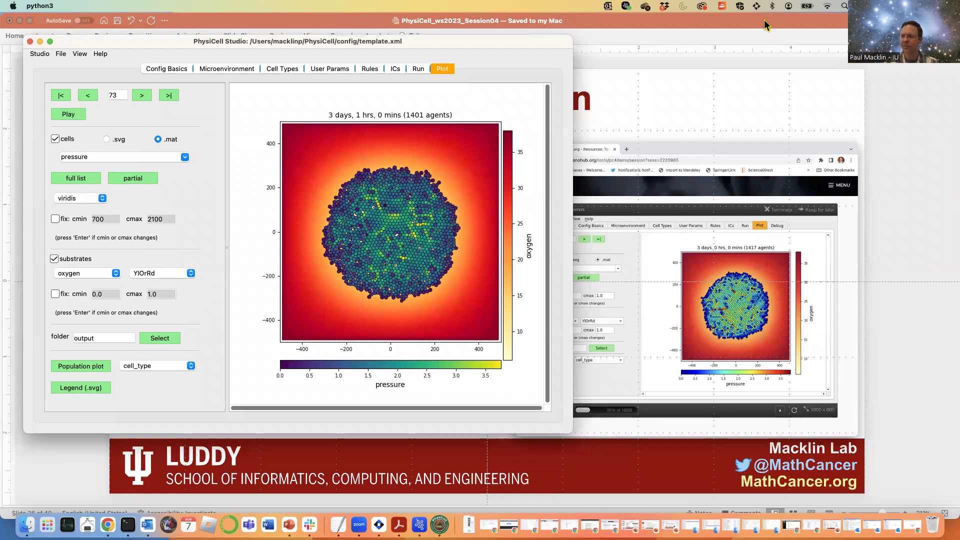
- Look at the Visualization slide in PowerPoint once more, then return to PhysiCell Studio and reposition its window
click(889, 92)
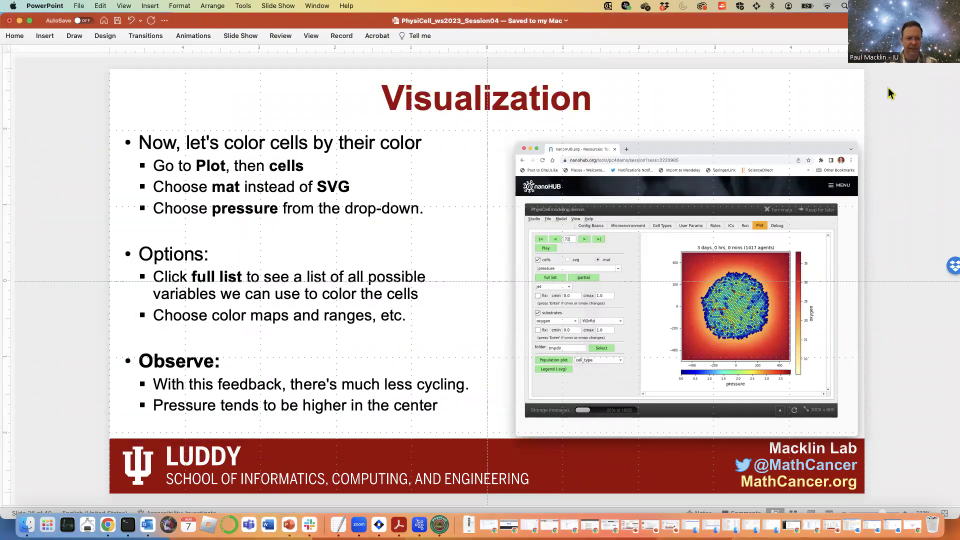
key(super+Tab)
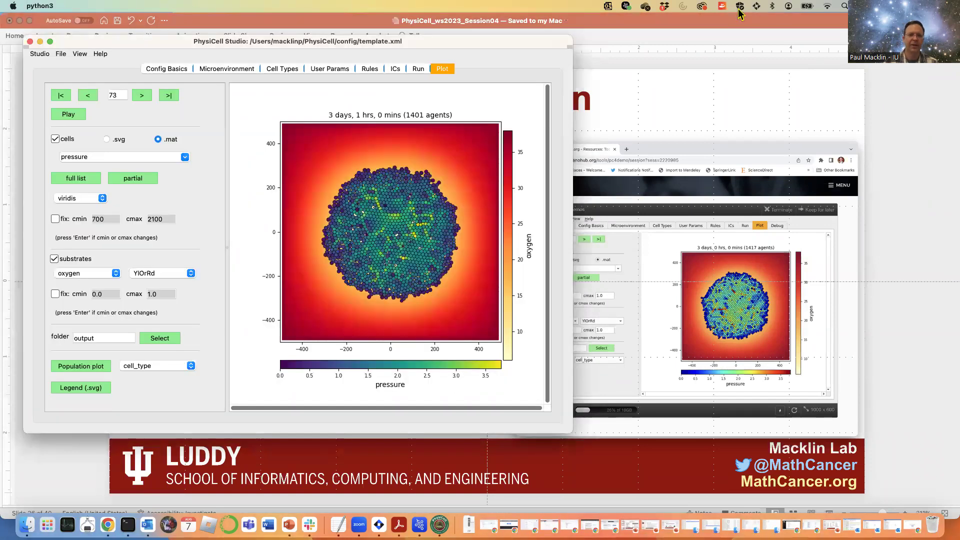
drag(356, 49, 486, 51)
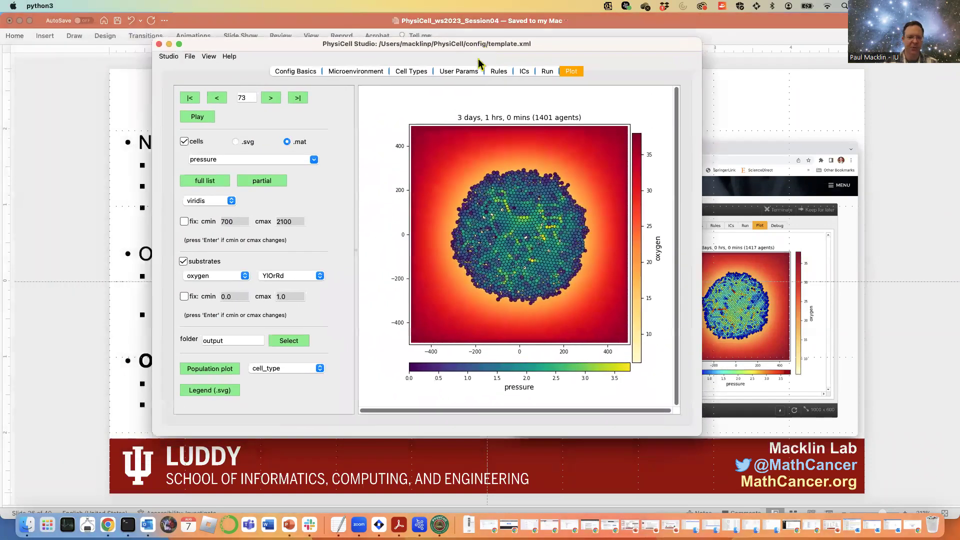
- Try the viridis_r and YlOrRd colormaps on the pressure-colored cells
click(231, 201)
click(210, 209)
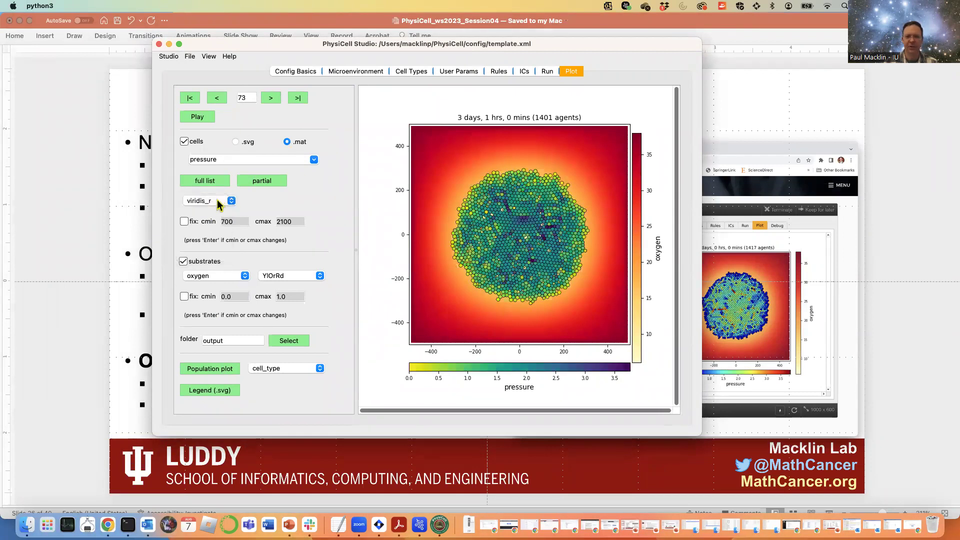
click(219, 205)
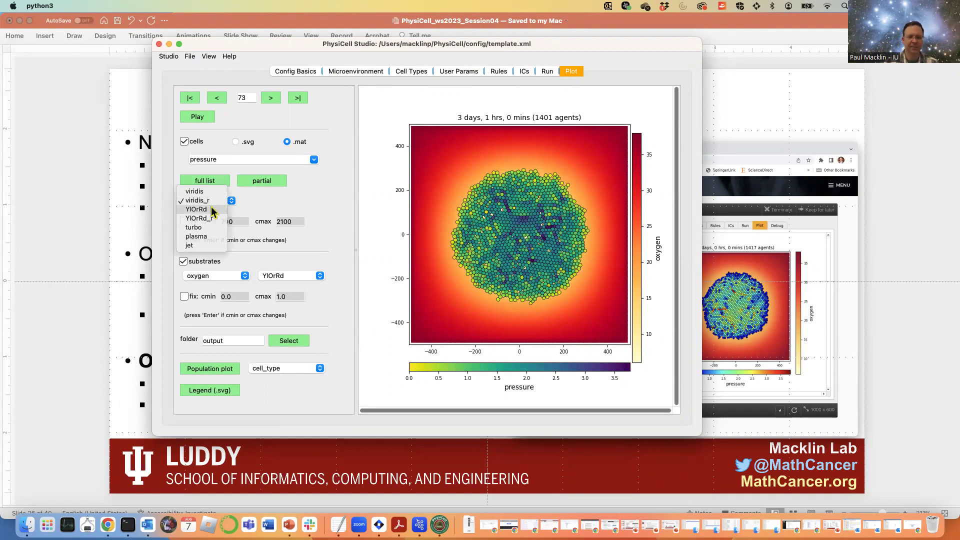
click(215, 209)
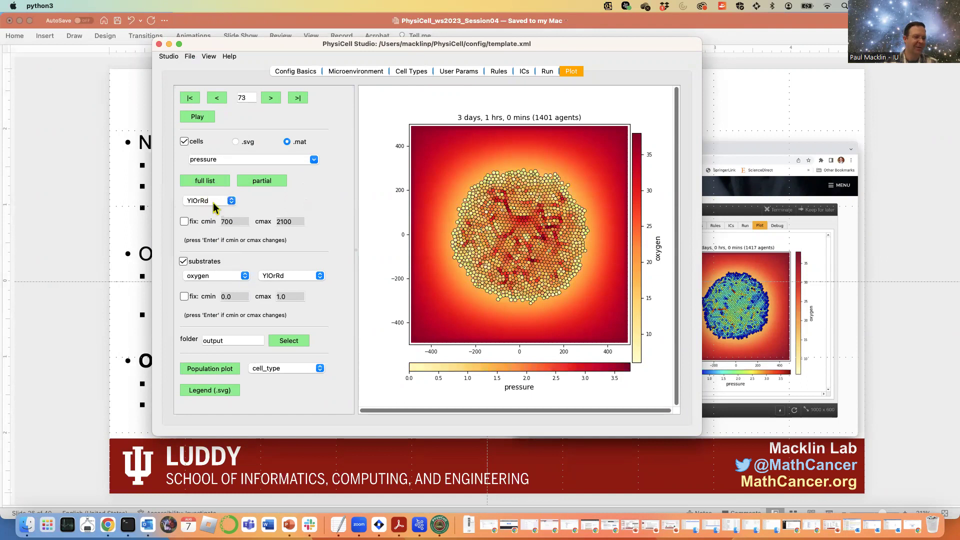
- Set the cell colormap to turbo
click(230, 202)
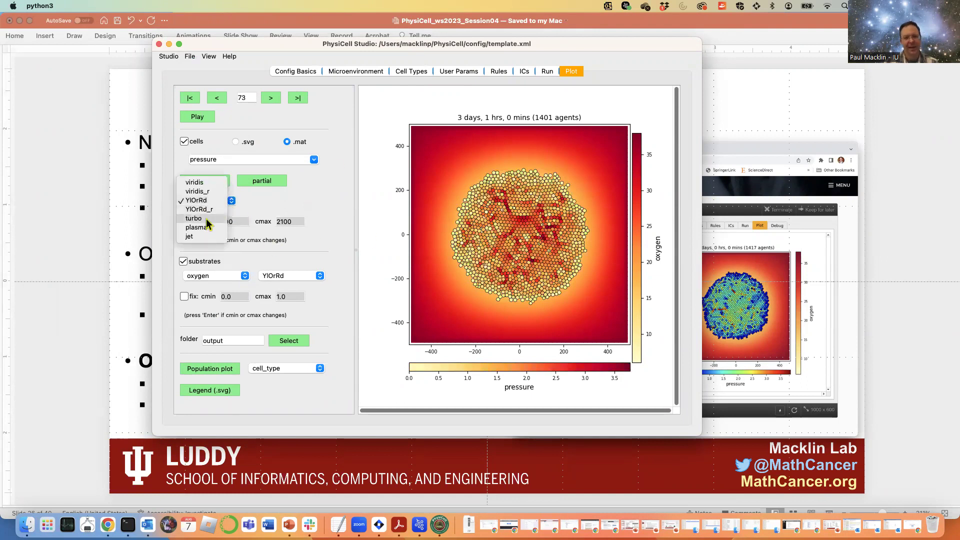
click(206, 220)
click(227, 204)
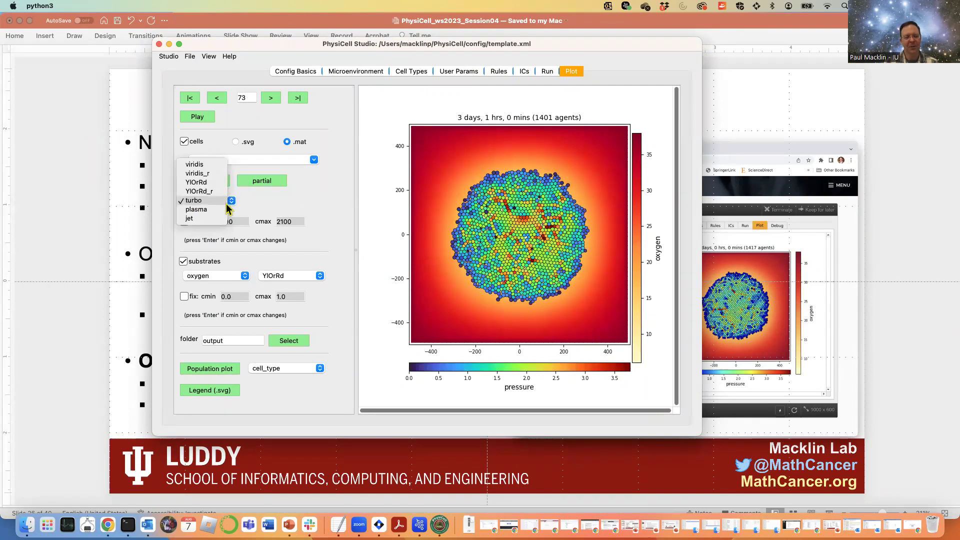
click(226, 204)
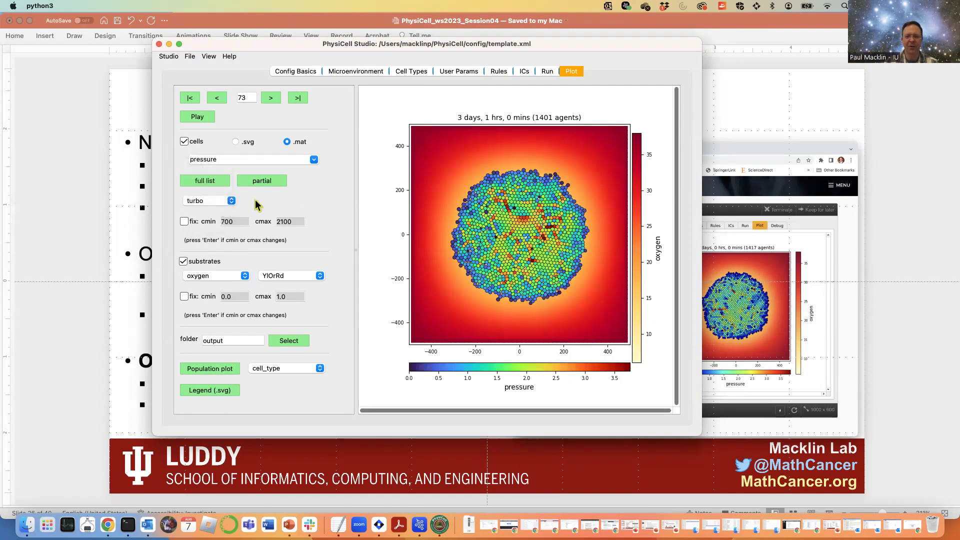
- Rewind the simulation plot to frame 0 and replay the pressure evolution up to frame 102
click(190, 98)
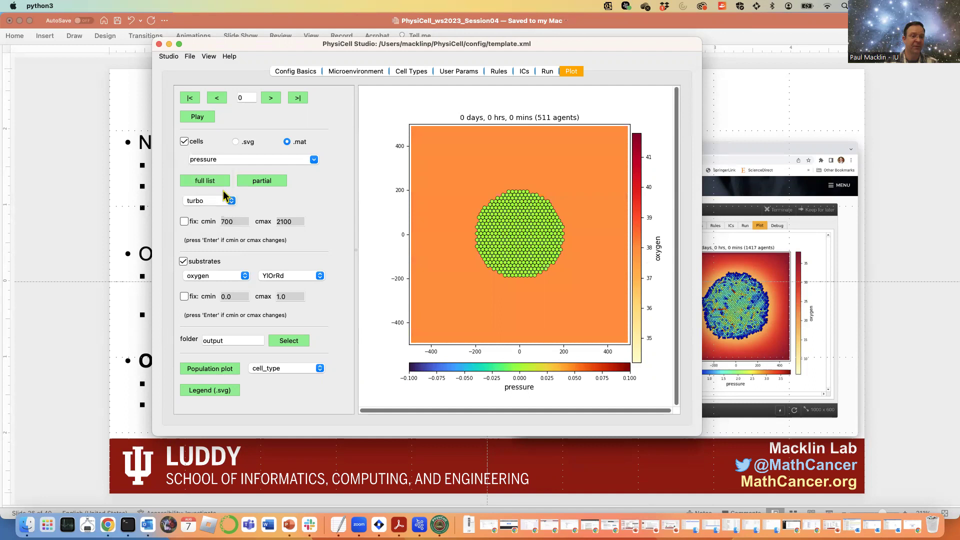
click(193, 118)
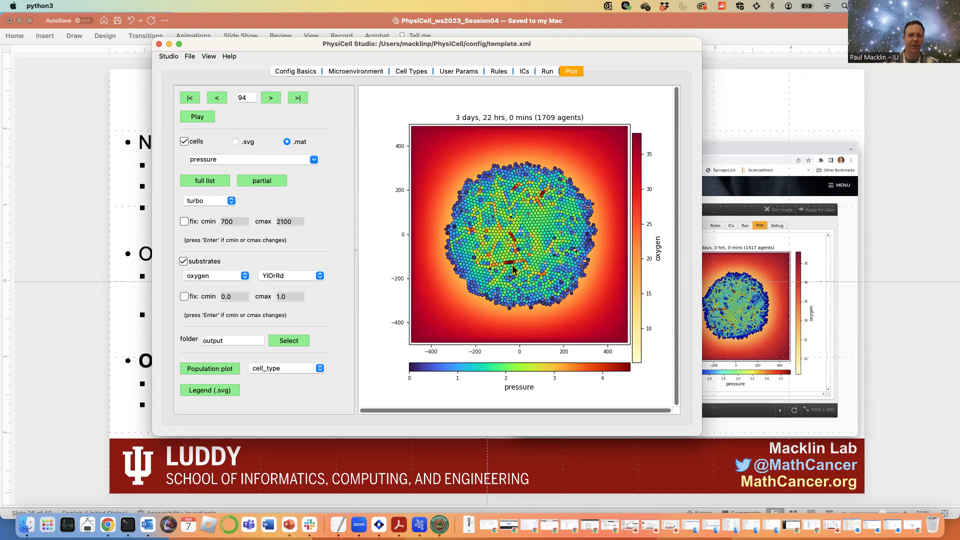
click(197, 116)
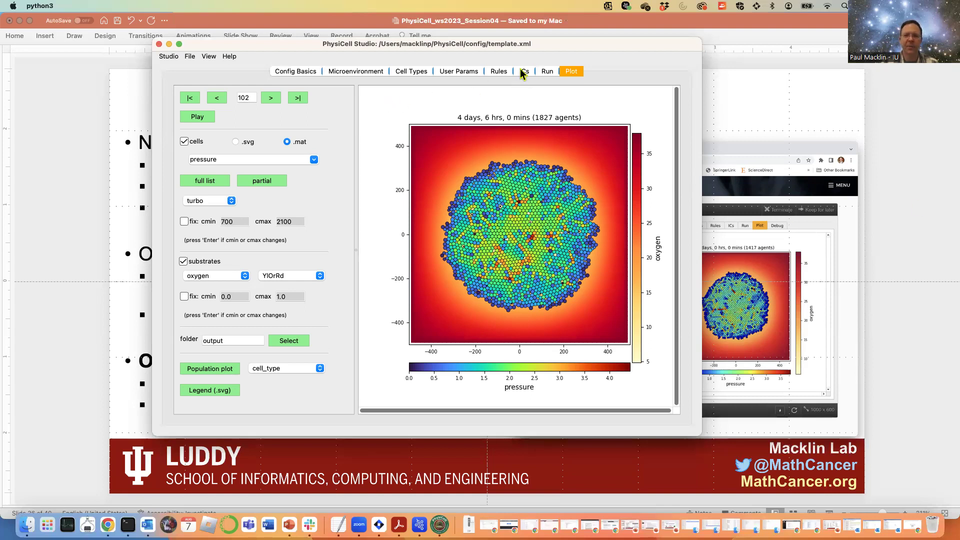
- Check the simulation's run output, then open the cell rules and highlight the rules file name, rules0.csv
click(545, 72)
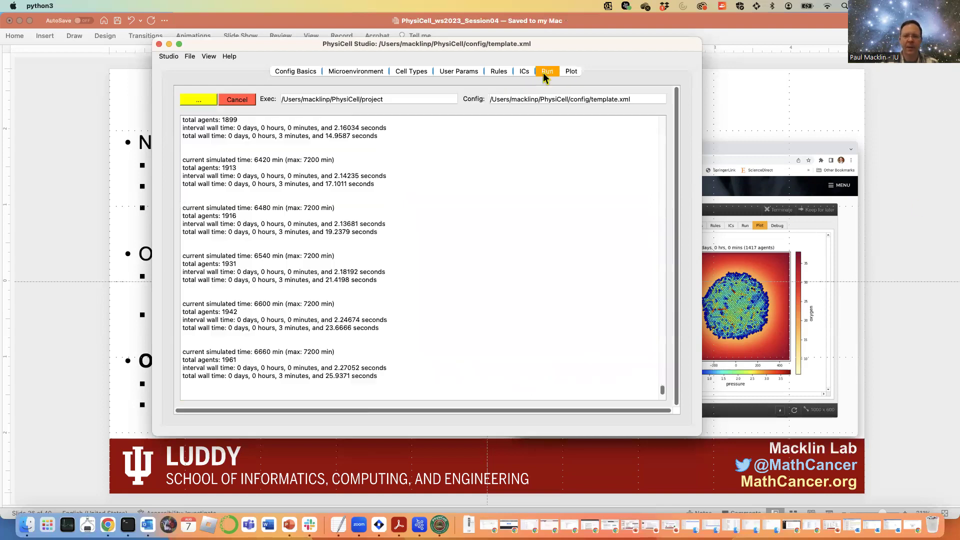
click(498, 71)
click(573, 374)
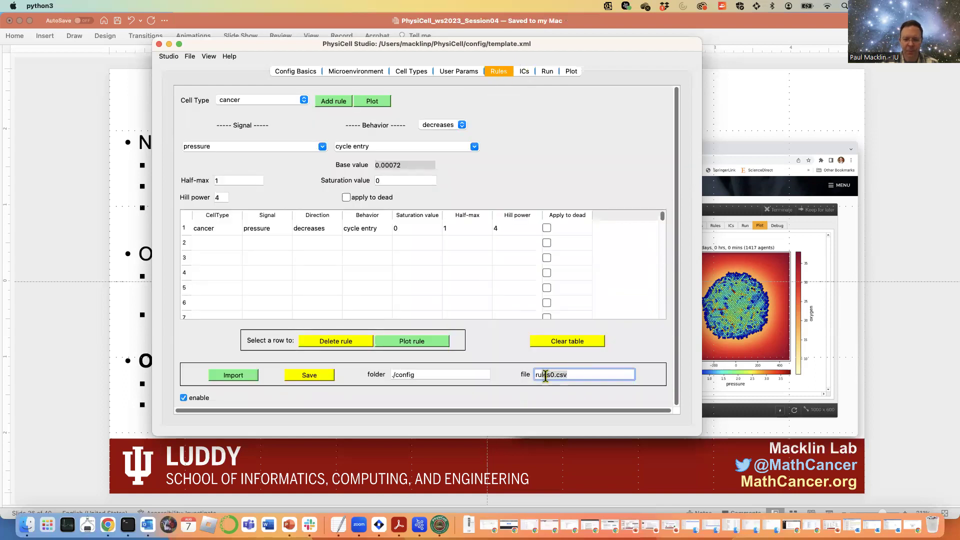
double_click(553, 373)
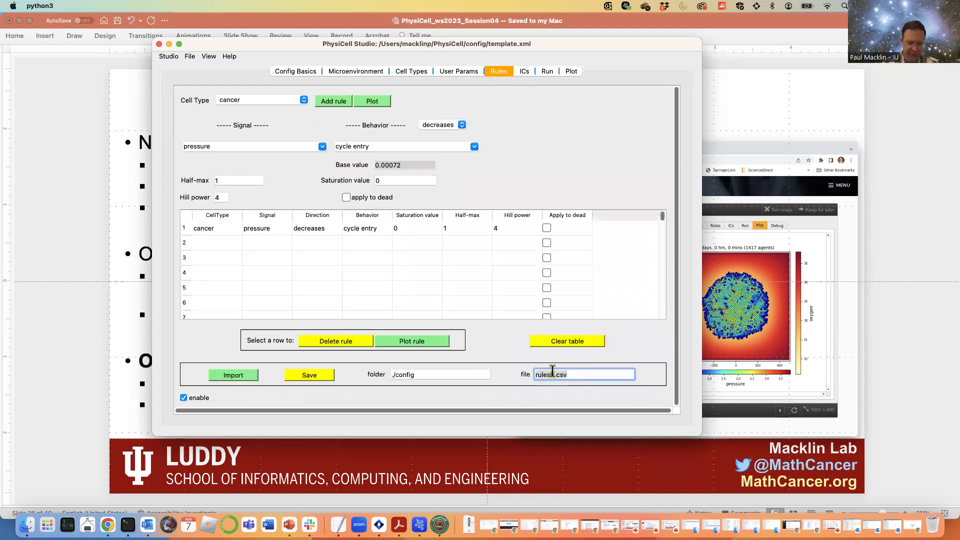
- Switch to Terminal, change into the config folder, list its files, and move the Terminal window clear of the rules file name
key(super+Tab)
key(super+Tab)
key(super+Tab)
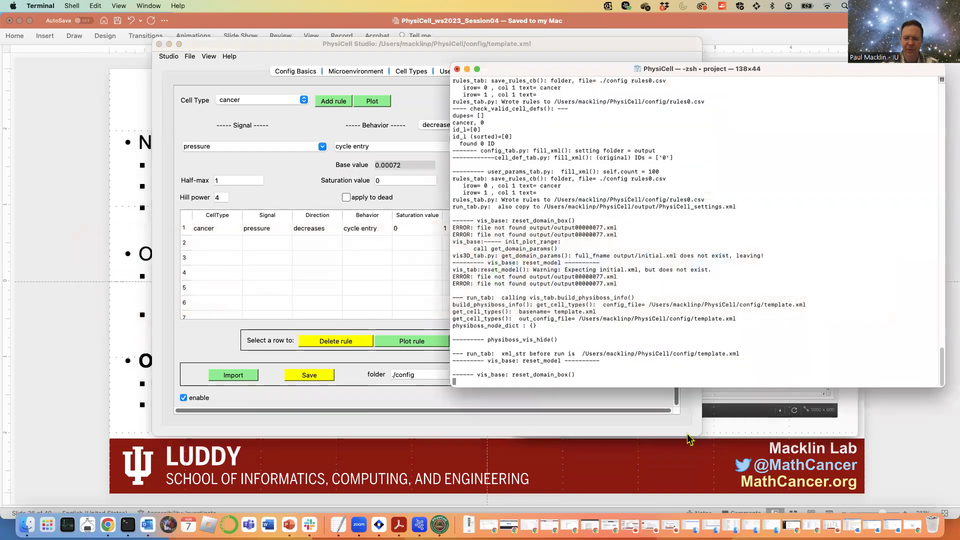
key(Return)
key(Return)
key(Return)
text(cd)
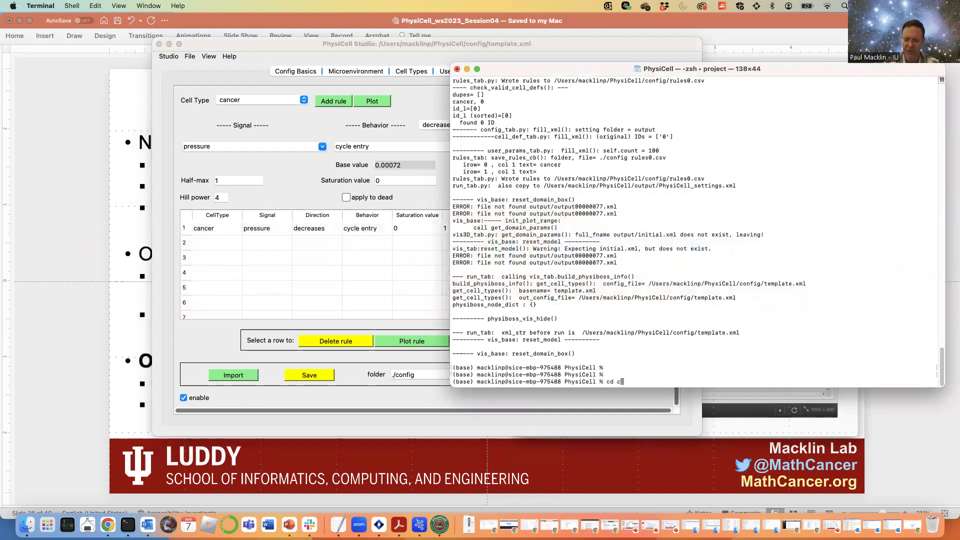
text( c)
key(Tab)
key(Return)
text(ls)
key(Return)
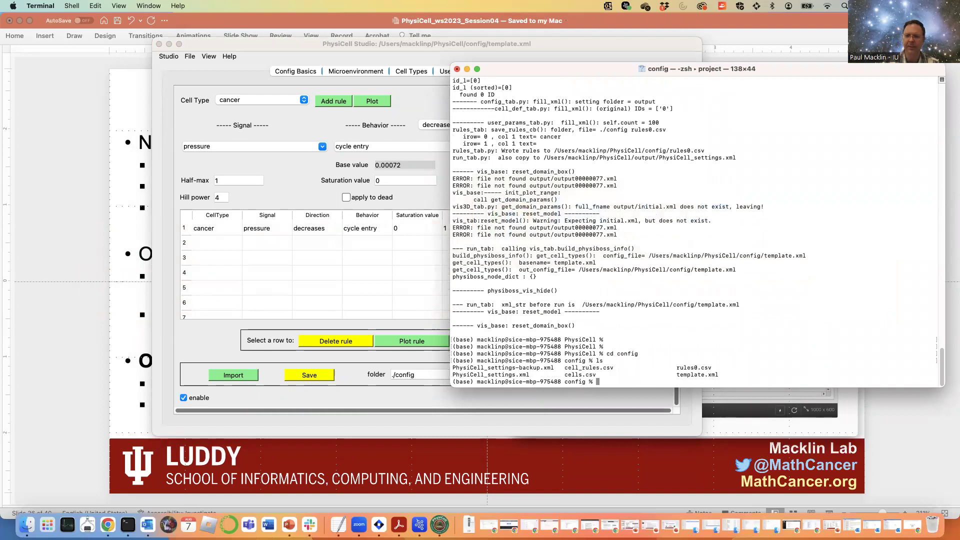
drag(749, 71, 399, 51)
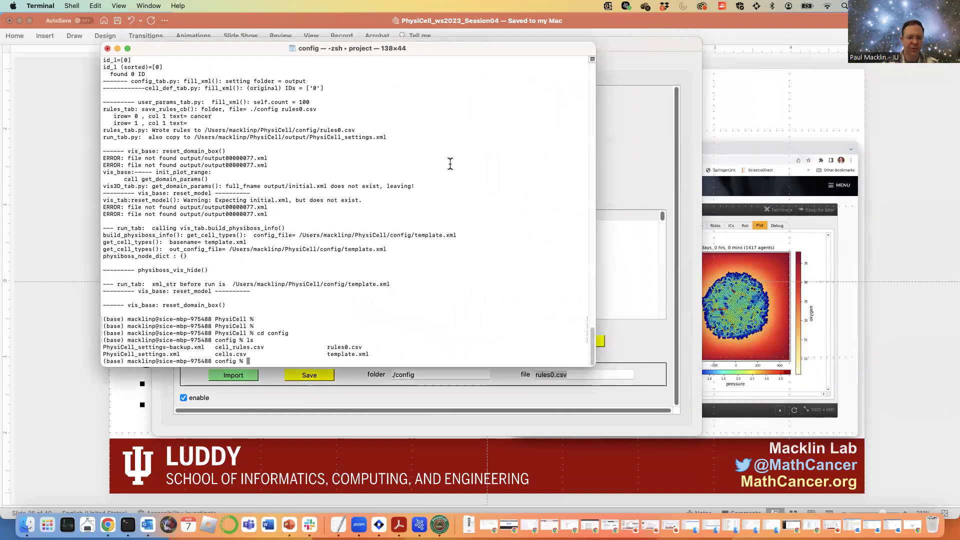
- Open rules0.csv from Terminal to view it as a spreadsheet, then close it and return to Terminal
text(open )
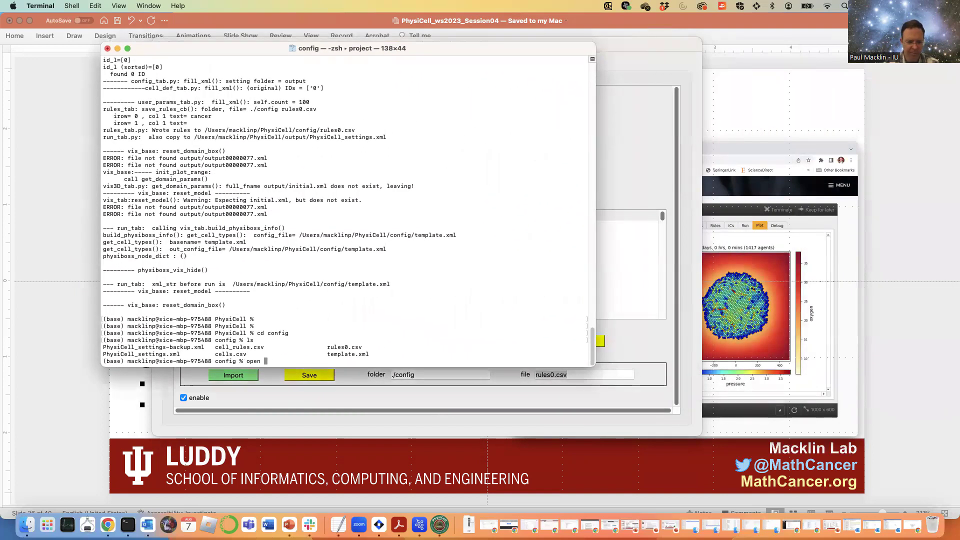
text(rules0.csv)
key(Return)
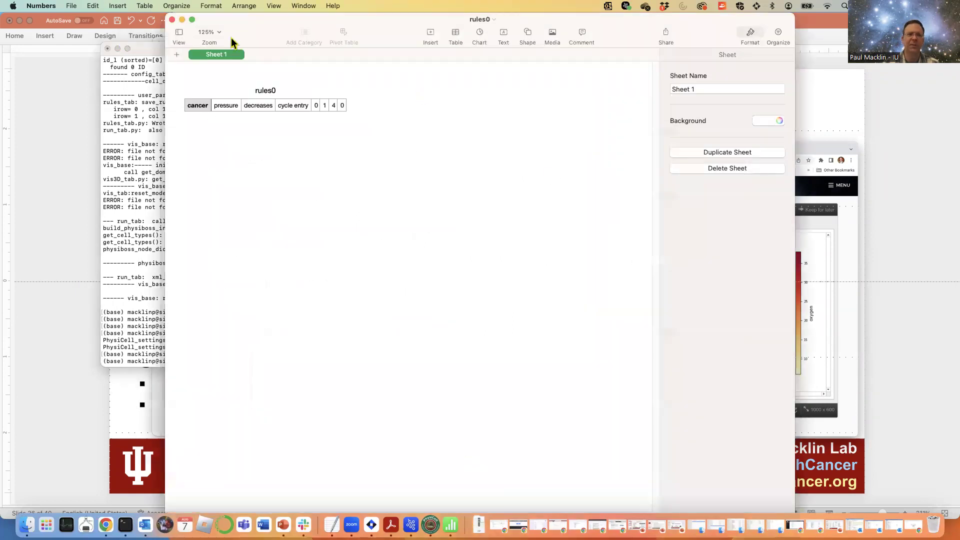
click(172, 19)
click(421, 268)
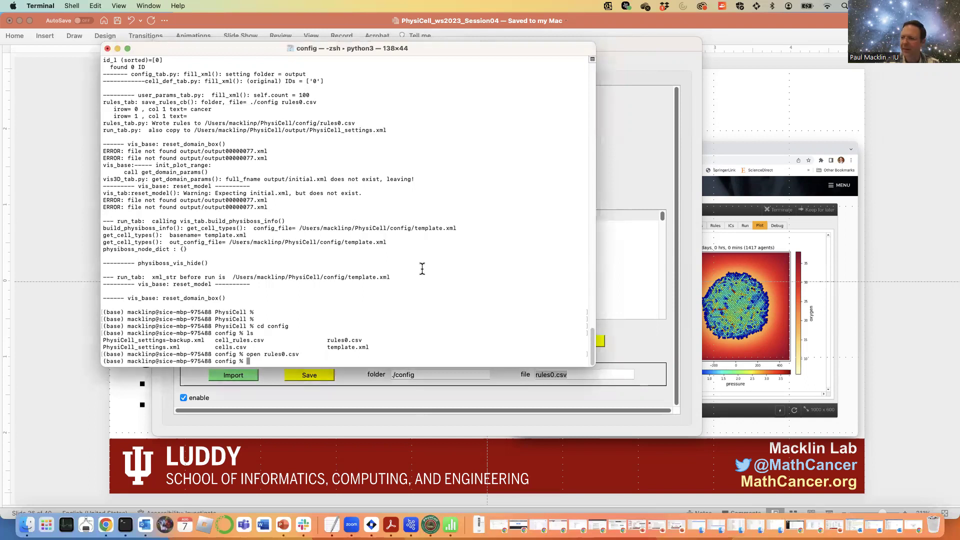
- Print the rules file with "grep . rules0.csv", then clear the terminal and print it again on the empty screen
text(grep . rules0.csv)
key(Return)
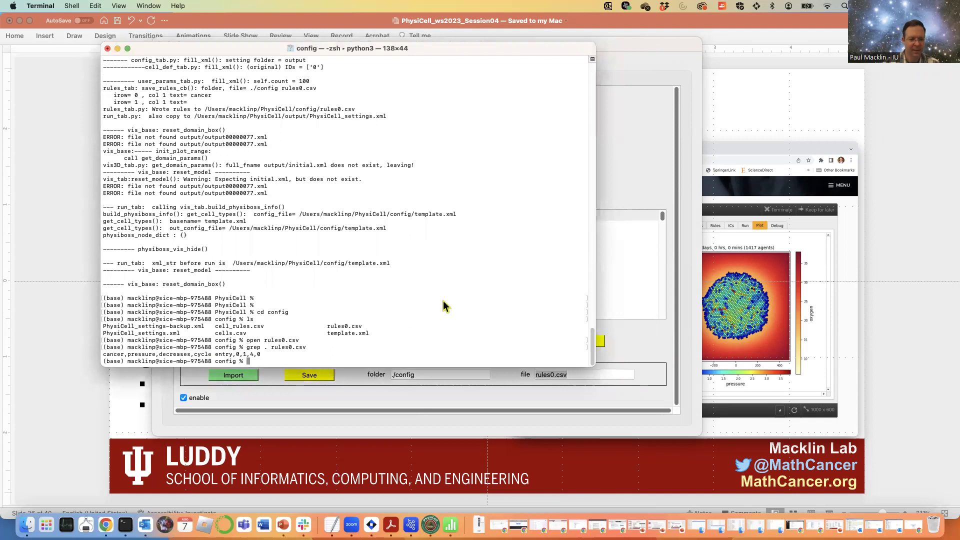
text(clear)
key(Return)
key(Up)
key(Up)
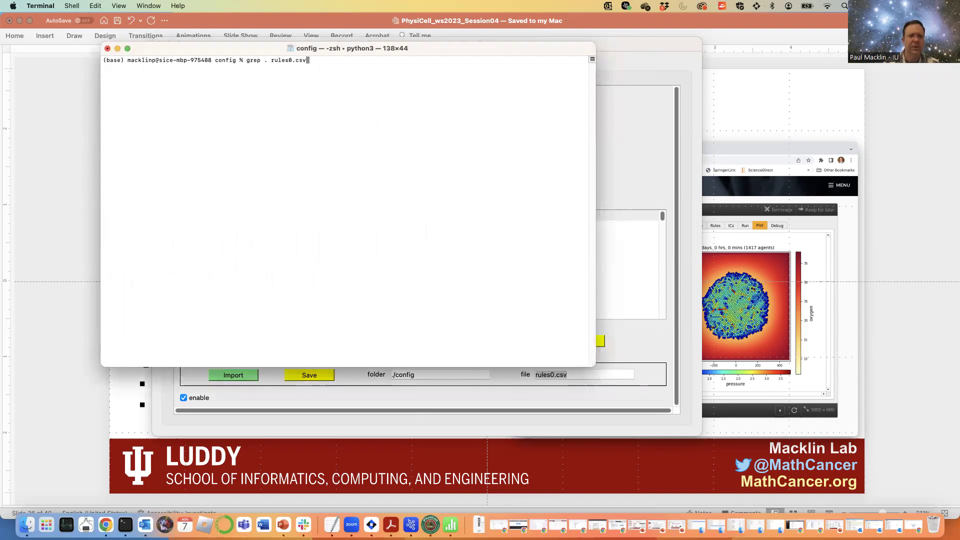
key(Return)
- Highlight the printed rule line, and its cancer and pressure entries in turn
drag(104, 67, 259, 66)
click(259, 66)
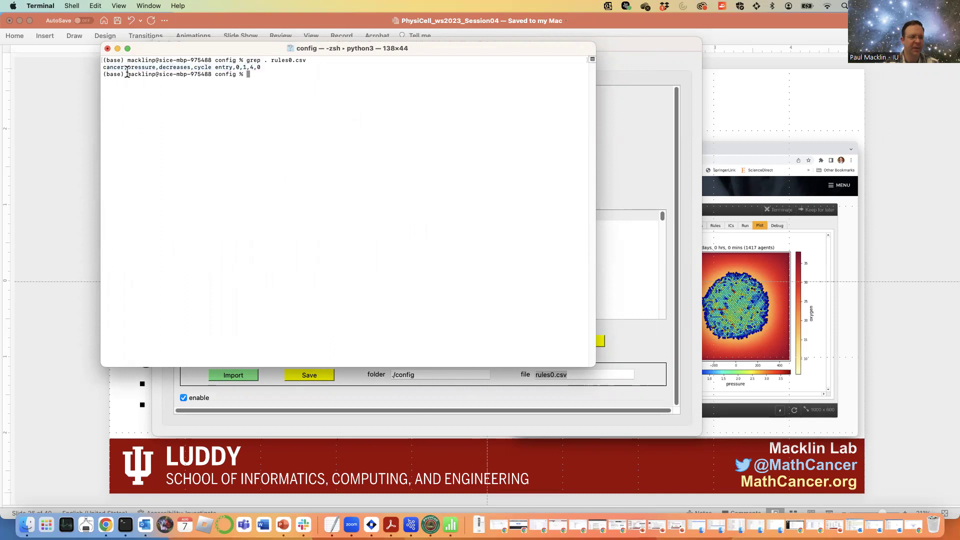
triple_click(113, 67)
double_click(148, 68)
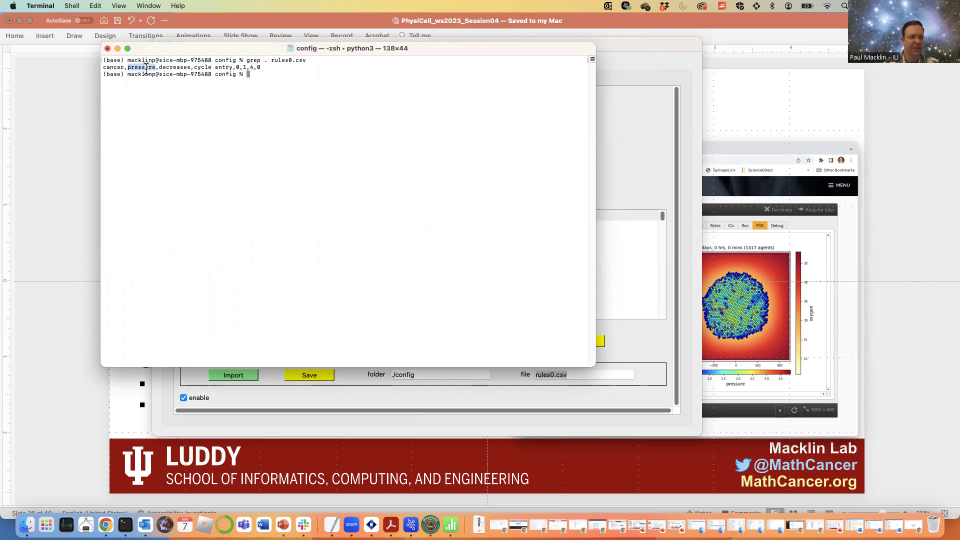
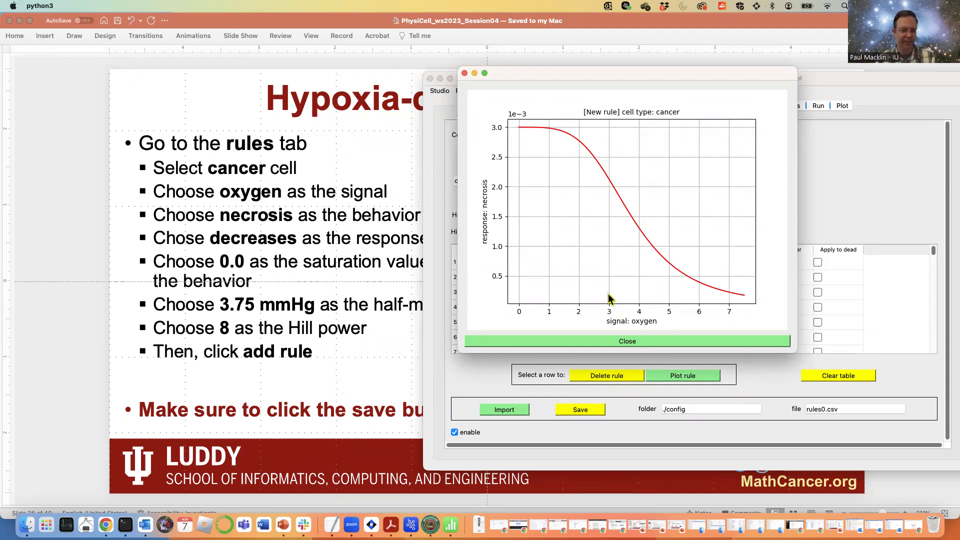
- Close the response plot and set the new oxygen–necrosis rule's Hill power to 8
click(606, 341)
click(491, 233)
key(BackSpace)
text(8)
click(660, 214)
drag(715, 77, 680, 68)
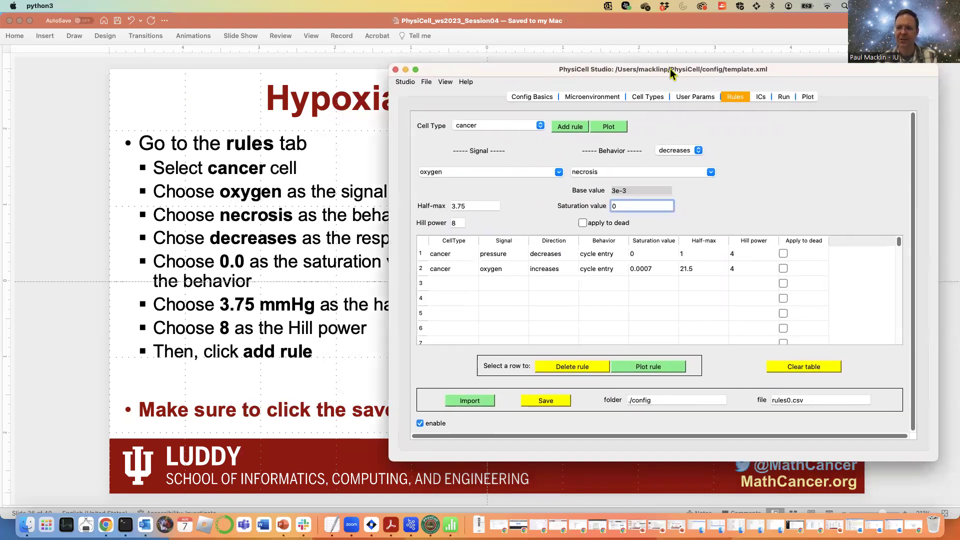
- Plot the new necrosis rule's response curve again, close the plot and add the rule for the cancer cells
click(608, 127)
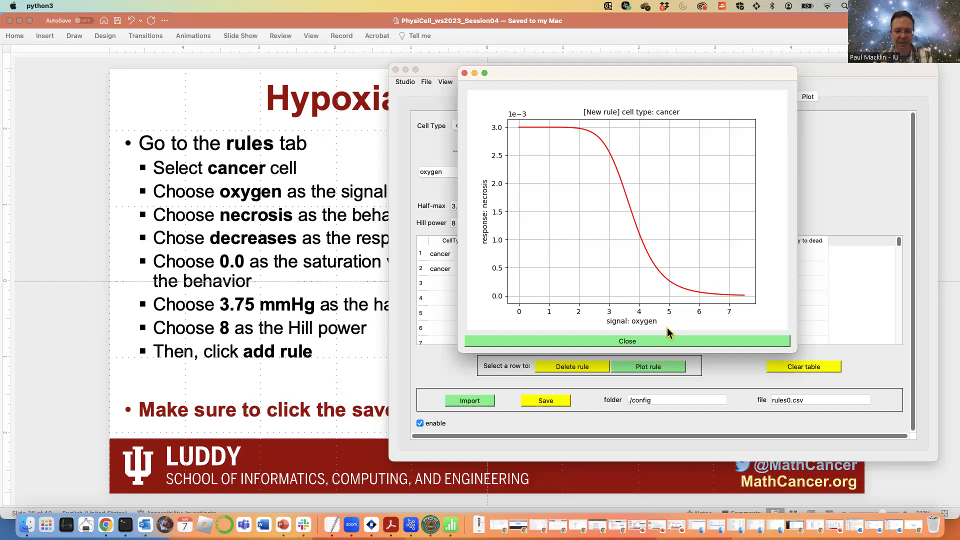
click(660, 343)
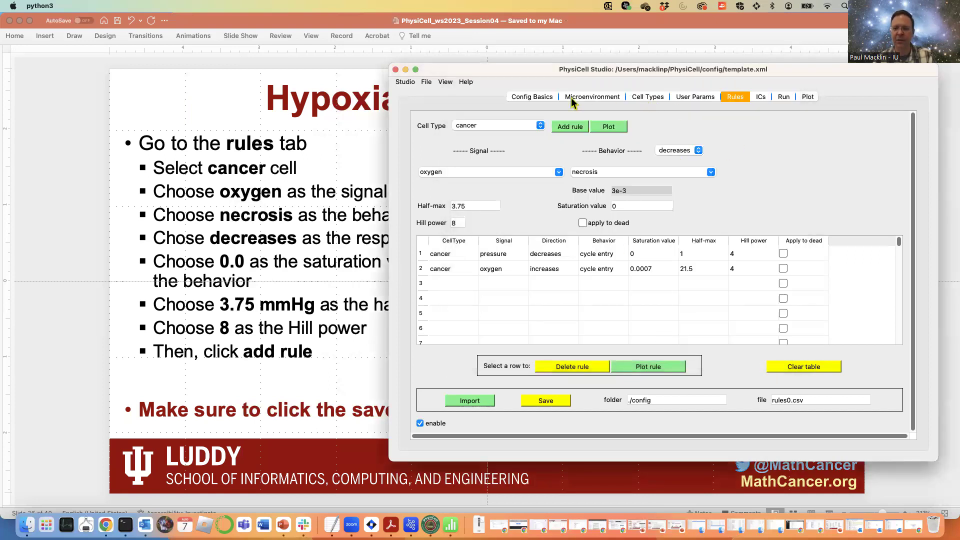
click(578, 126)
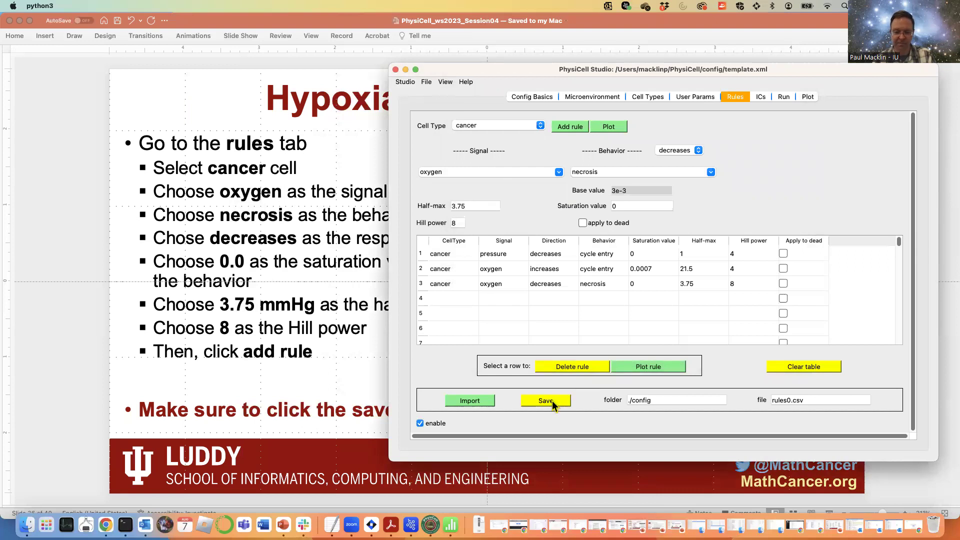
- Advance PowerPoint to the slide "Let's try a more interesting boundary", then return to PhysiCell Studio and open the oxygen microenvironment settings
click(253, 230)
key(Down)
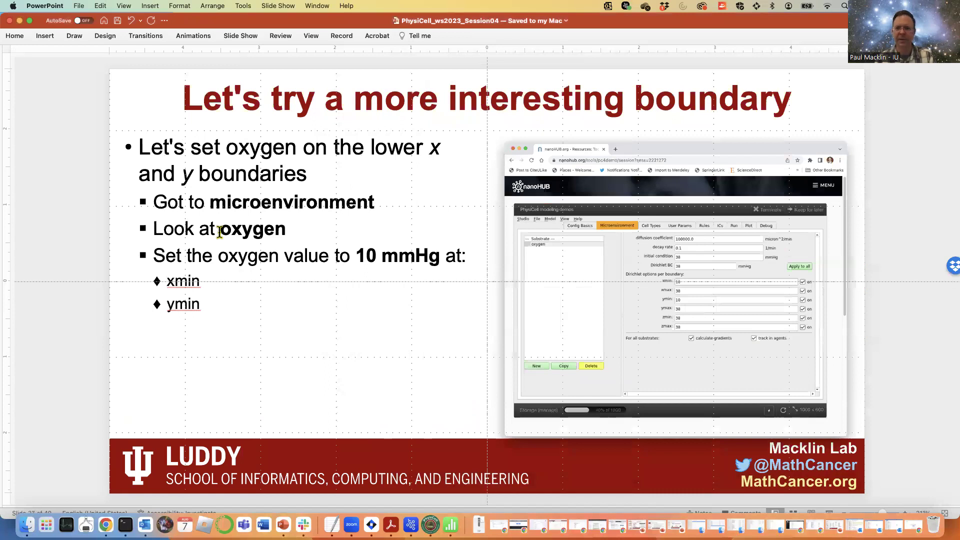
key(super+Tab)
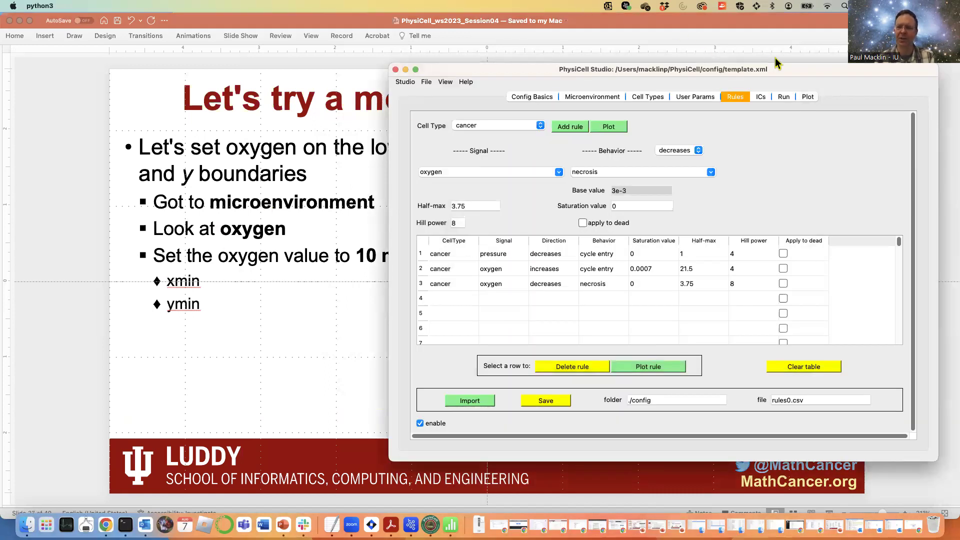
mouse_move(791, 76)
mouse_down()
mouse_move(632, 71)
mouse_move(732, 70)
mouse_move(830, 161)
mouse_move(783, 59)
mouse_up()
click(588, 80)
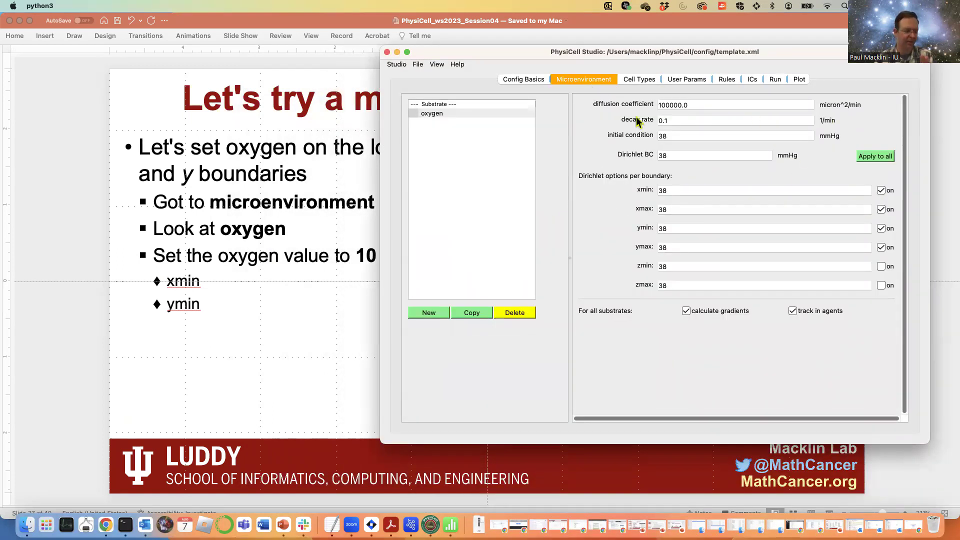
- Set the oxygen Dirichlet boundary values at xmin and ymin to 10 mmHg
double_click(700, 194)
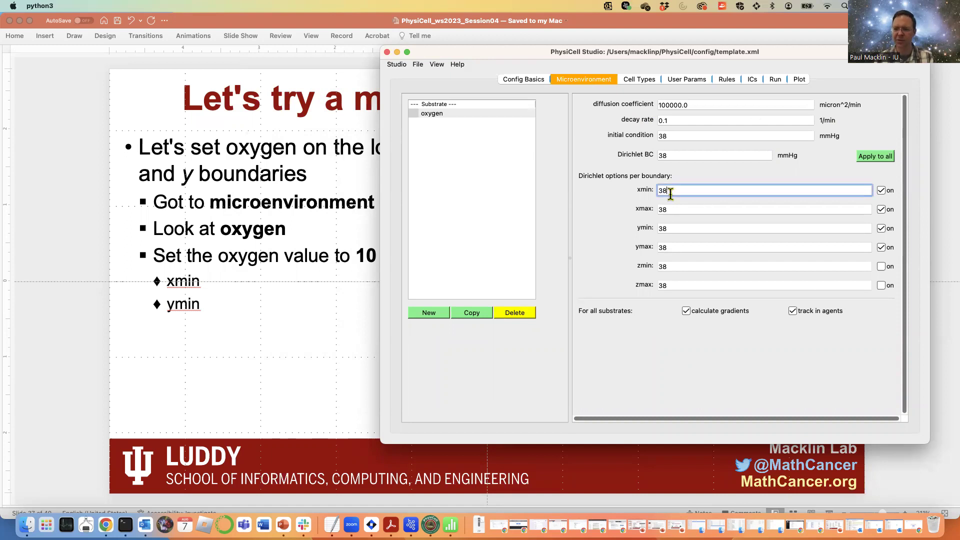
text(10)
double_click(683, 228)
text(10)
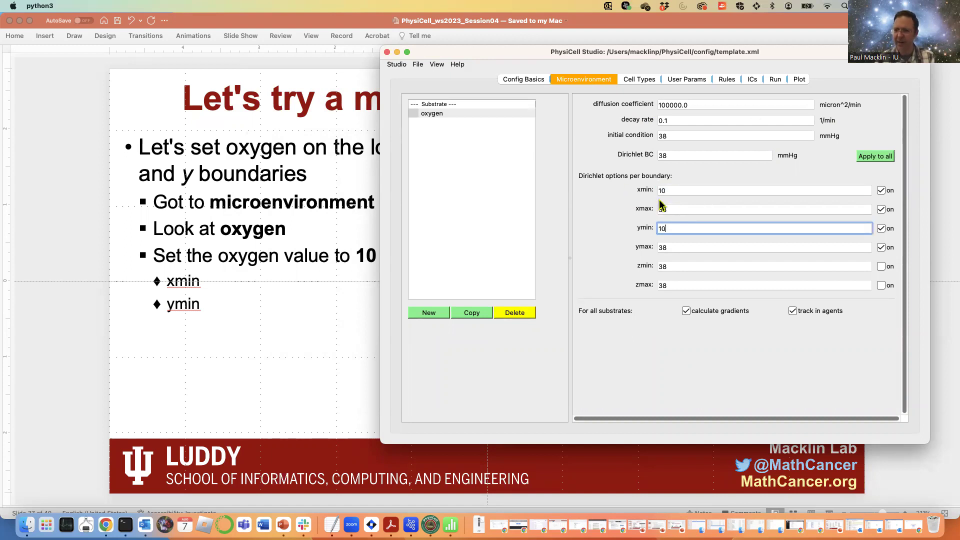
- Set the oxygen Dirichlet boundary values at xmin and ymin to 5 mmHg
click(678, 190)
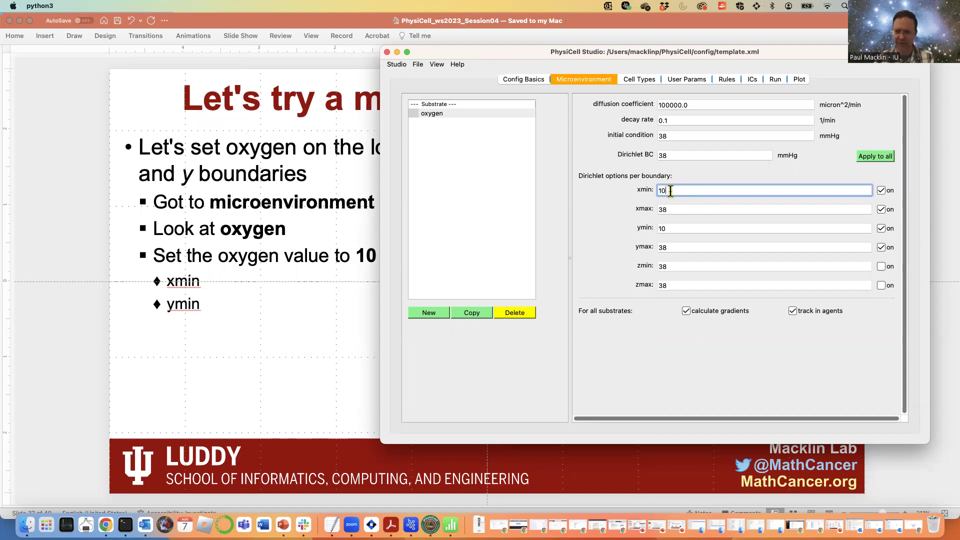
text(5)
double_click(678, 228)
text(5)
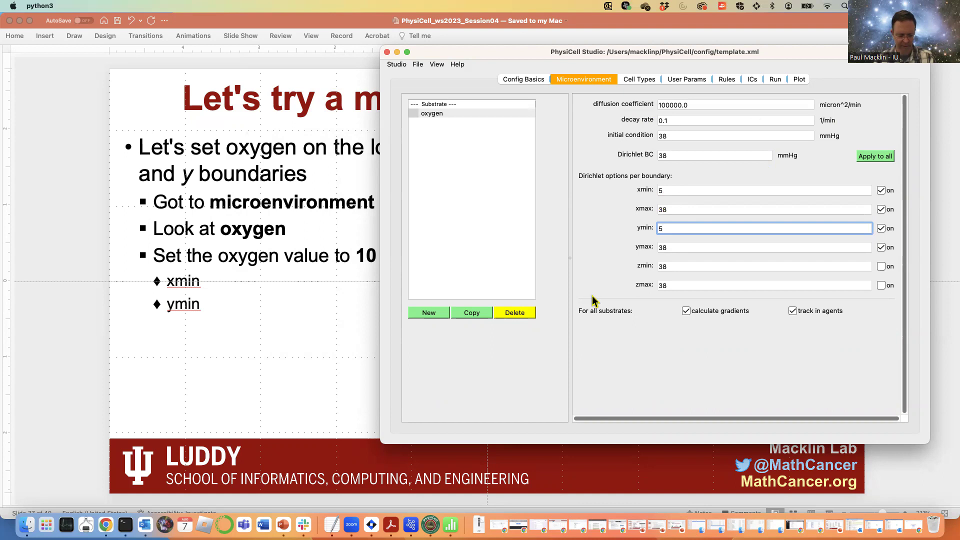
- Run the simulation with the new oxygen boundary values
click(776, 80)
drag(804, 58, 750, 55)
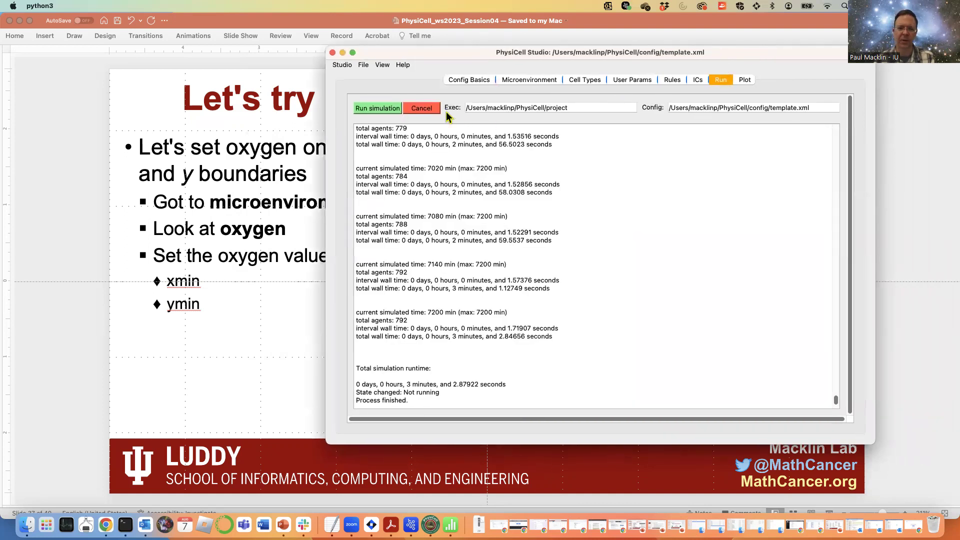
click(382, 109)
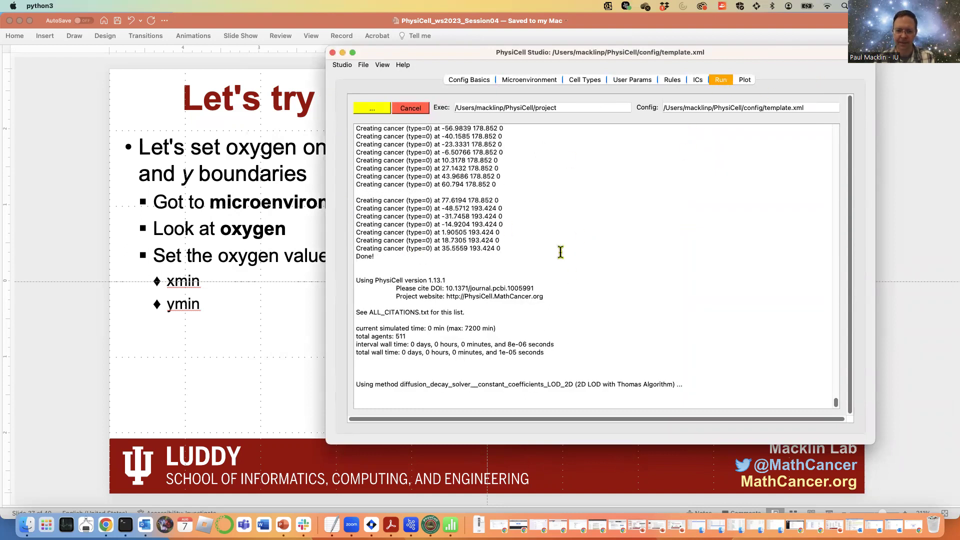
- Plot the simulation's frame 0 and display the cells in the standard .svg coloring
click(743, 81)
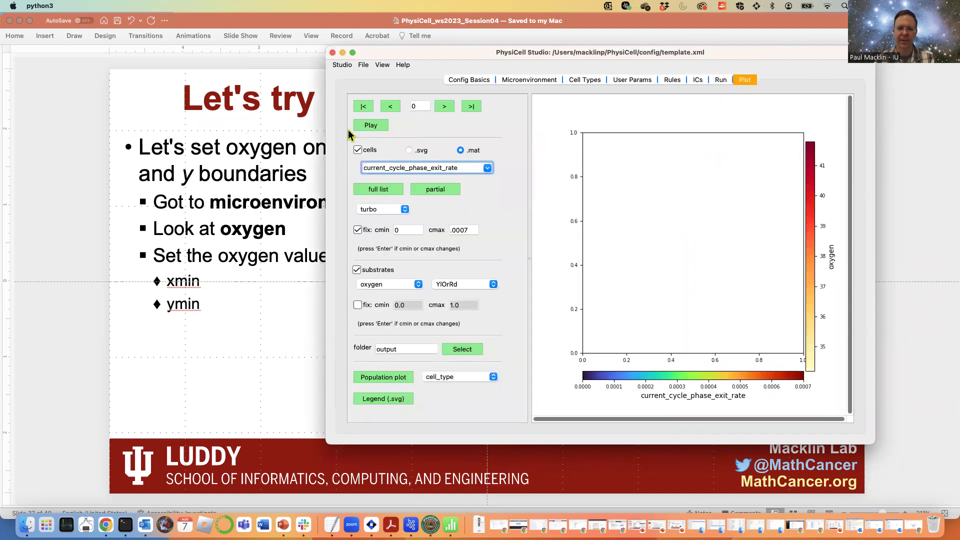
click(363, 108)
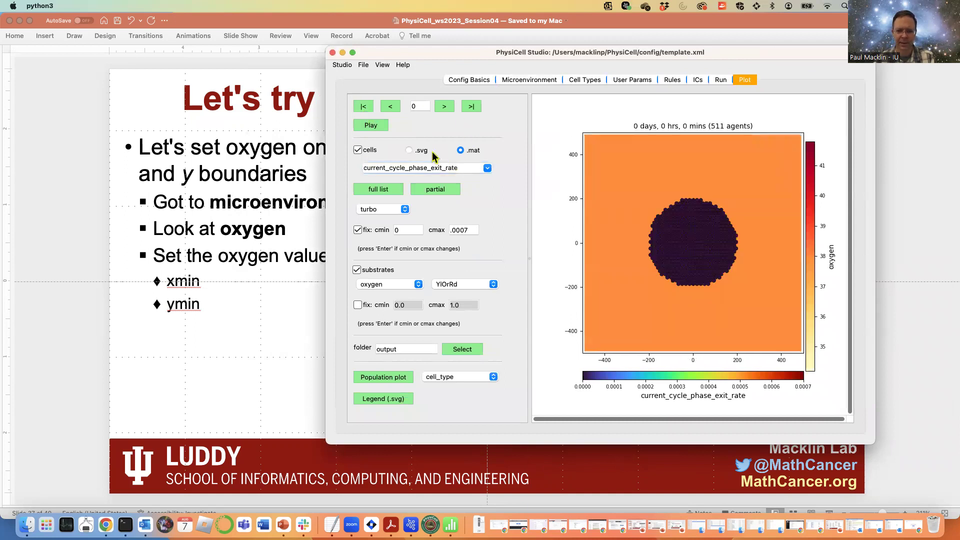
click(413, 152)
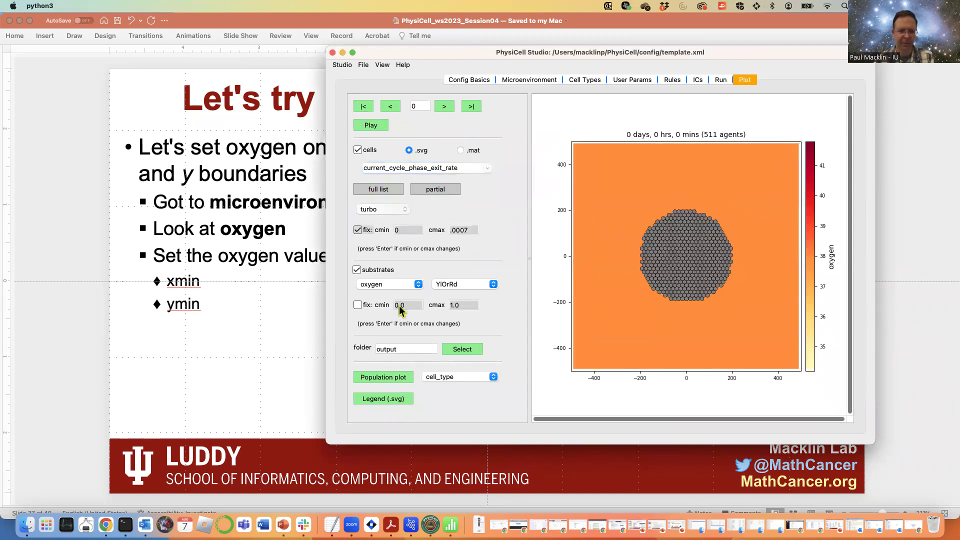
- Step to frame 1, hide the cells and play the oxygen field up to frame 17
click(445, 107)
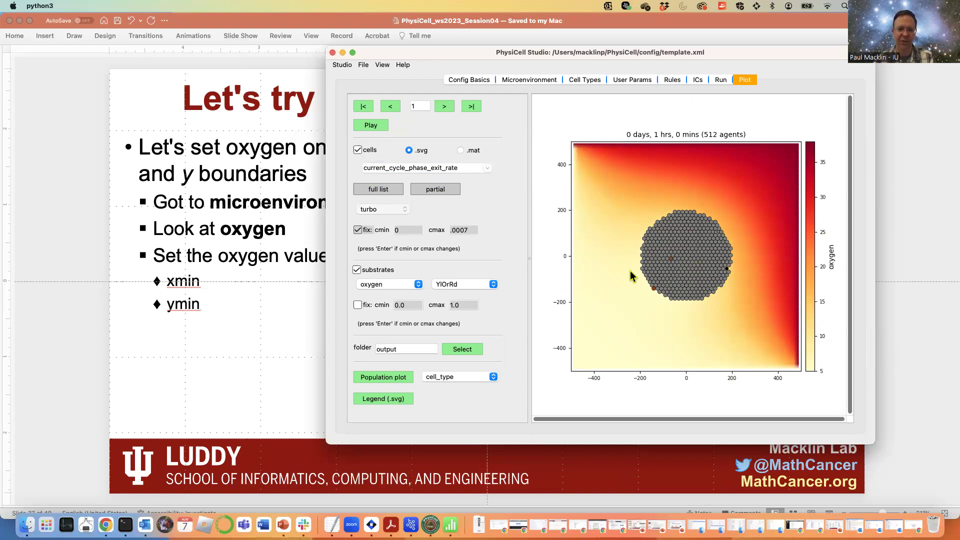
click(358, 150)
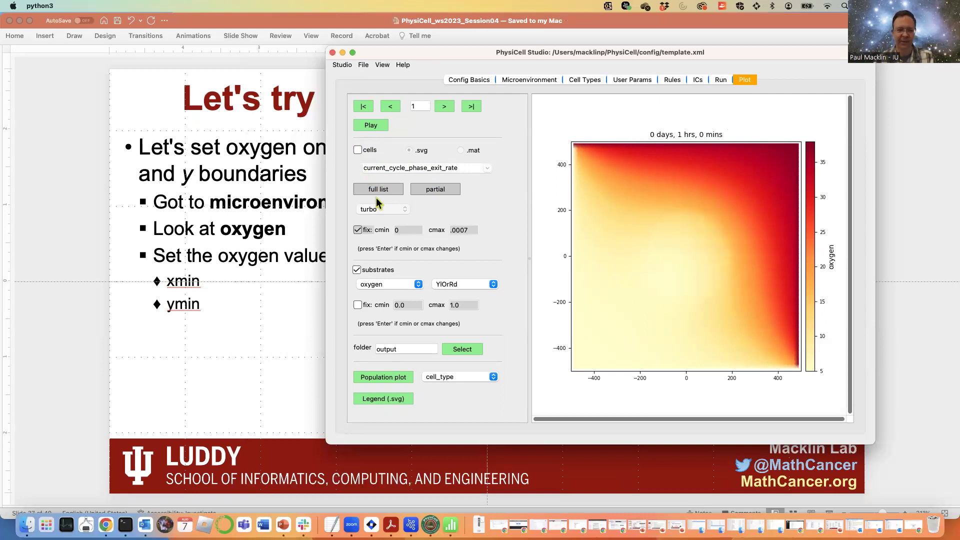
click(375, 126)
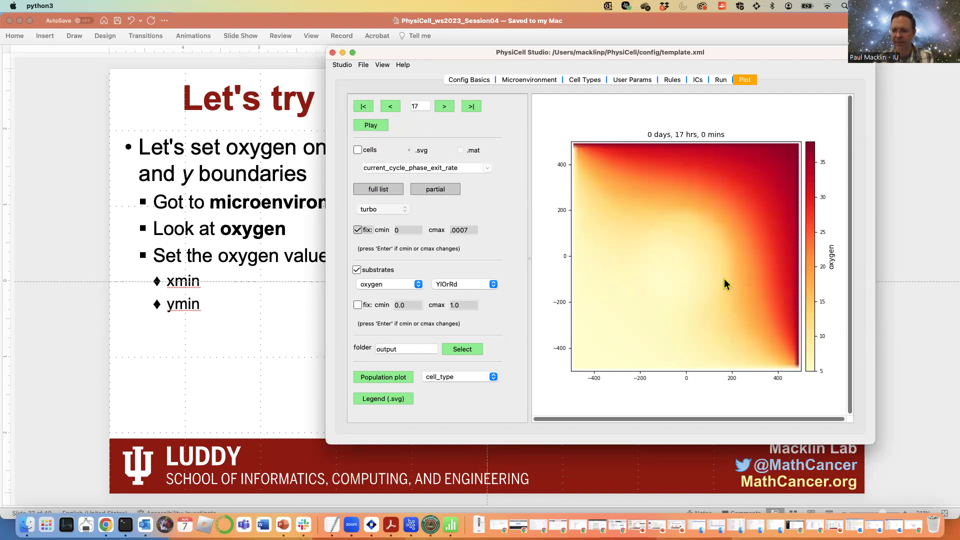
- Show the cells again and replay the simulation from frame 0 up to frame 24
click(357, 150)
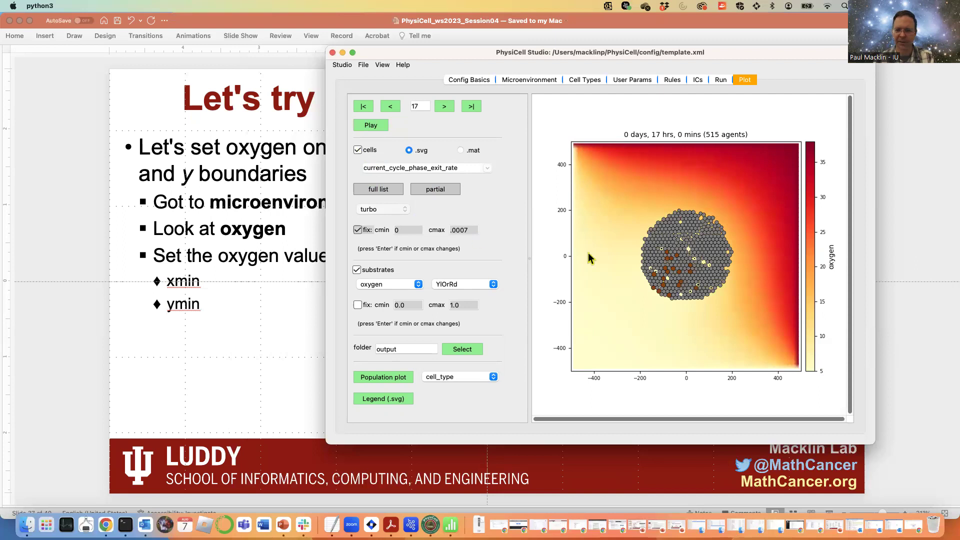
click(363, 106)
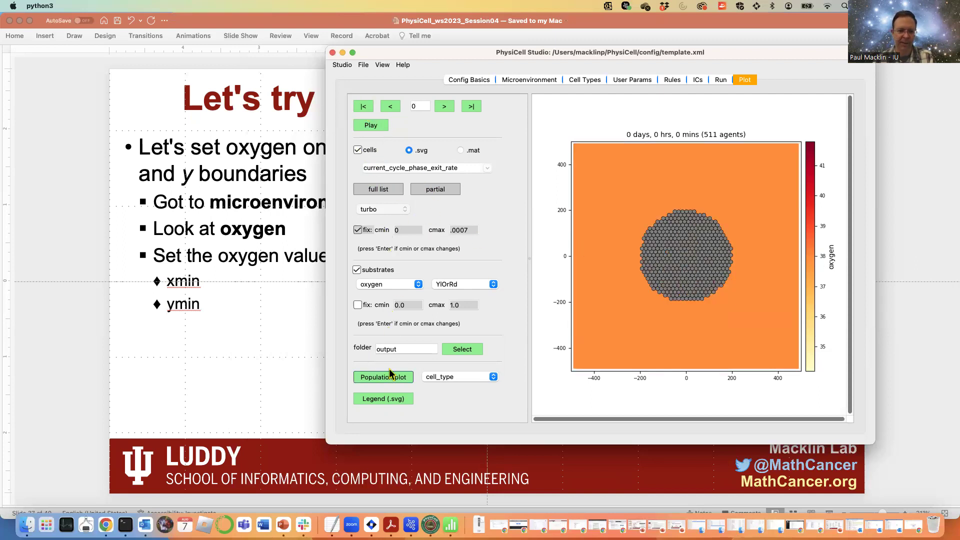
click(370, 126)
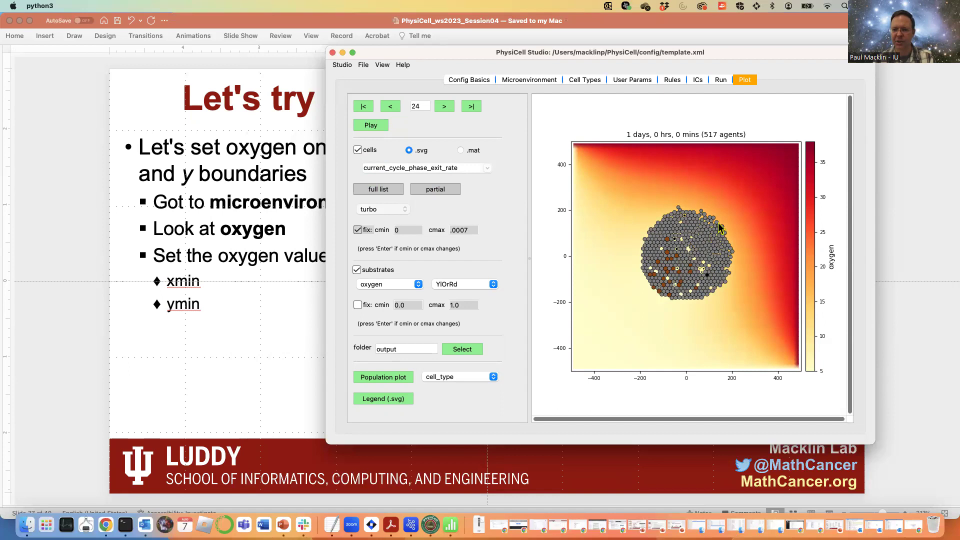
- Switch to PowerPoint, advance to the "Run and Visualize" slide and return to PhysiCell Studio
click(60, 248)
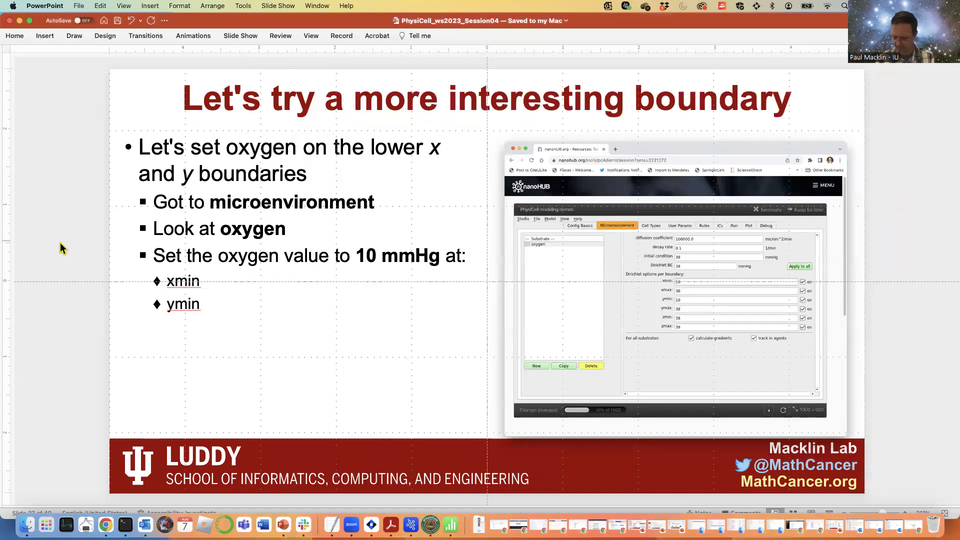
key(Down)
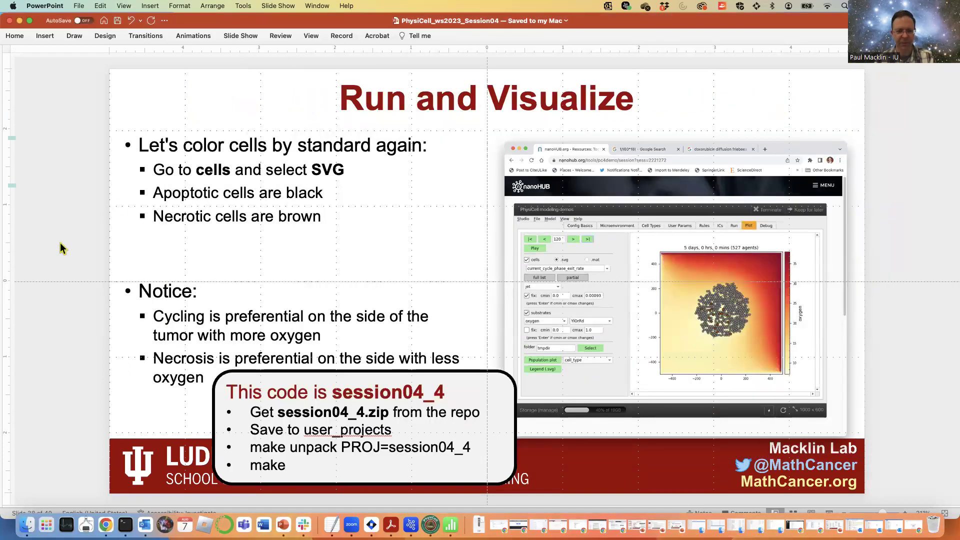
key(super+Tab)
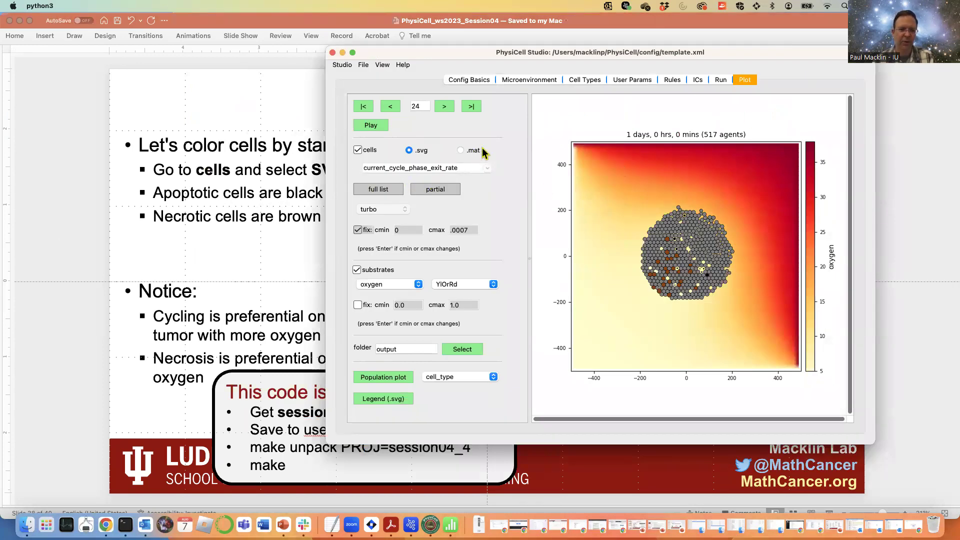
- Display the cells from the .mat data, load the full variable list and color them by current_cycle_phase_exit_rate
click(461, 150)
click(487, 169)
click(487, 169)
click(389, 191)
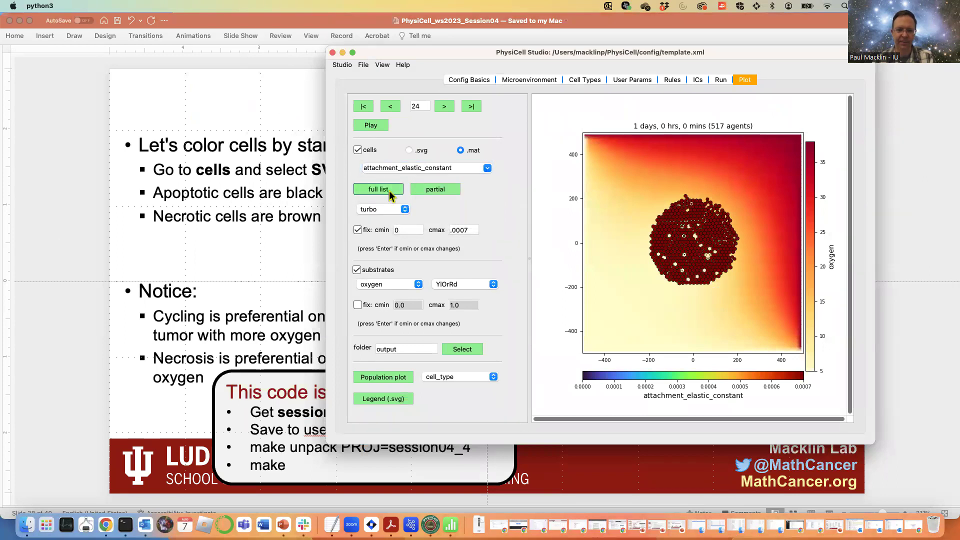
click(487, 168)
scroll(445, 223, down, 5)
scroll(445, 224, down, 1)
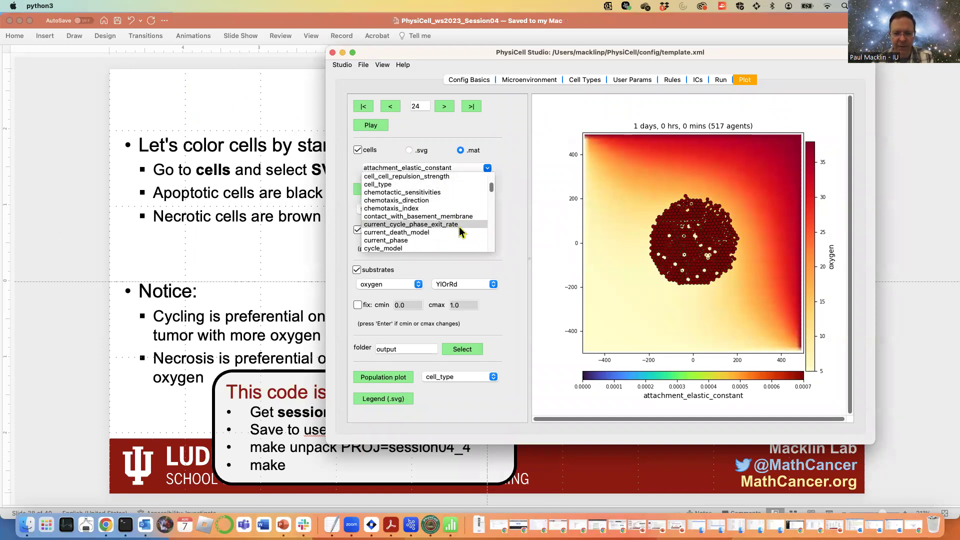
click(458, 225)
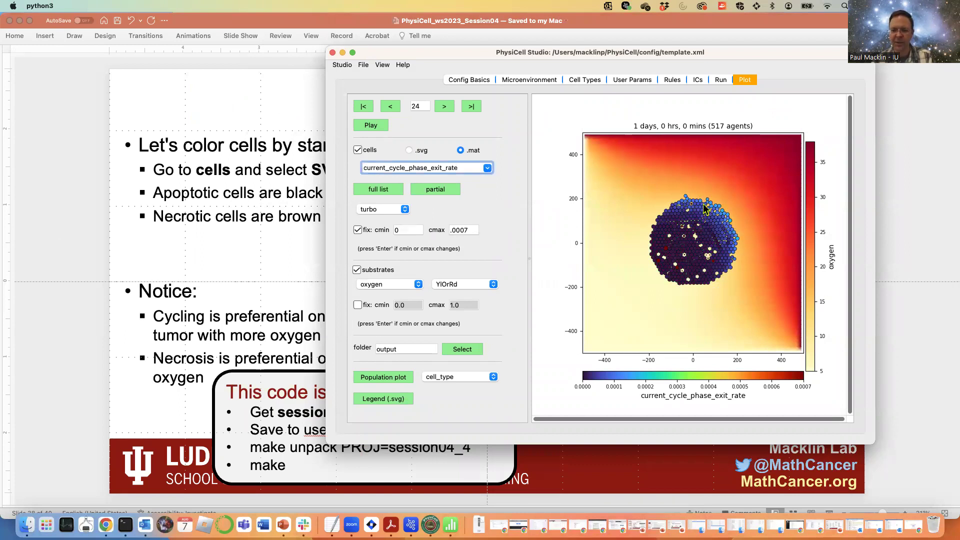
- Replay the simulation from frame 0 up to frame 52, checking the run's progress output along the way
click(363, 106)
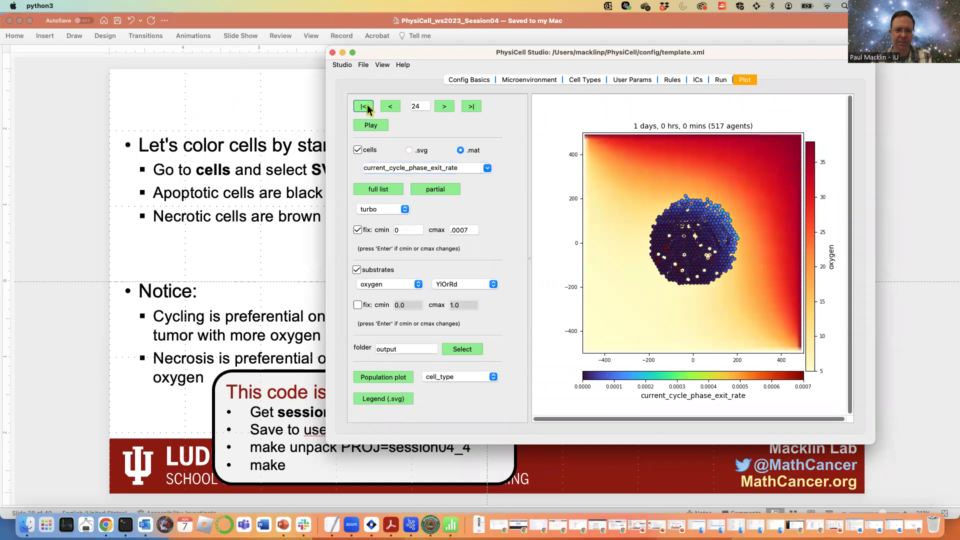
click(371, 125)
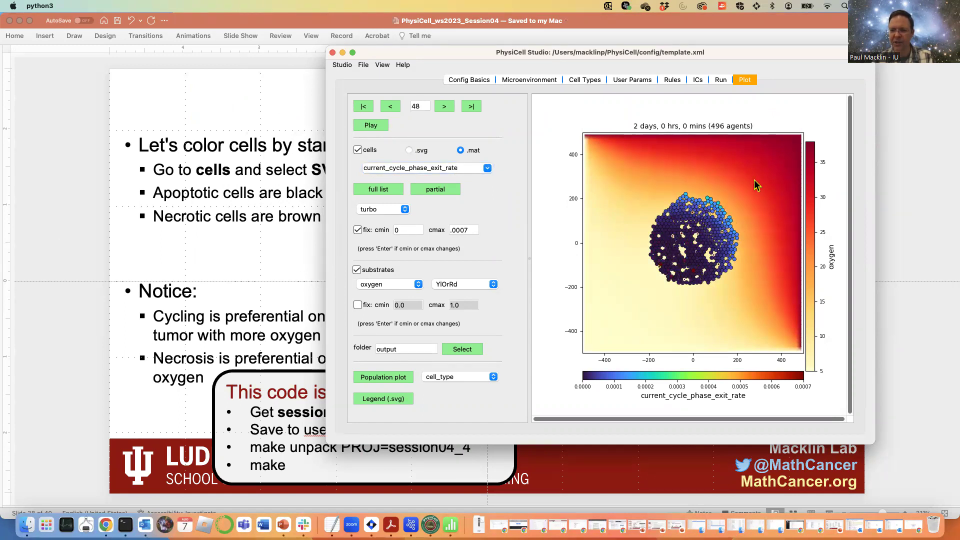
click(371, 126)
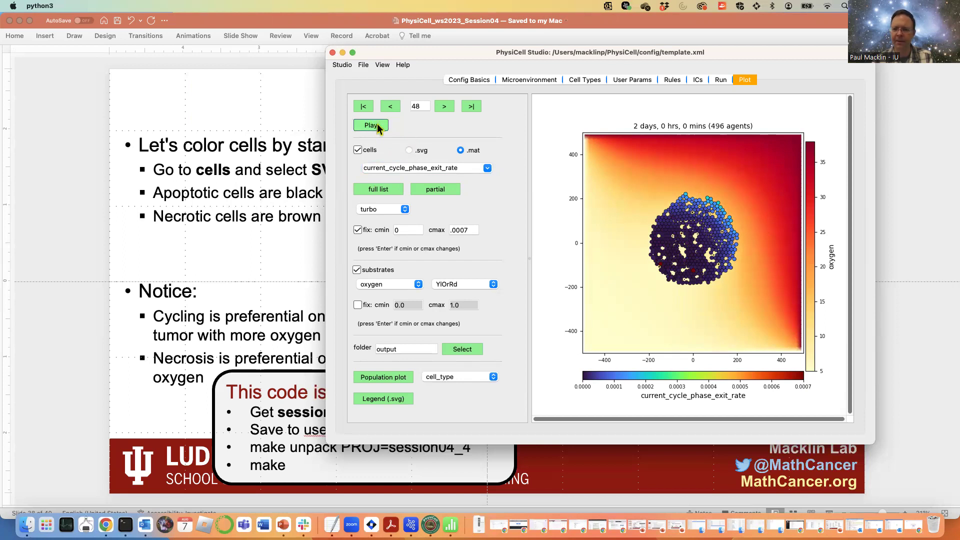
click(727, 80)
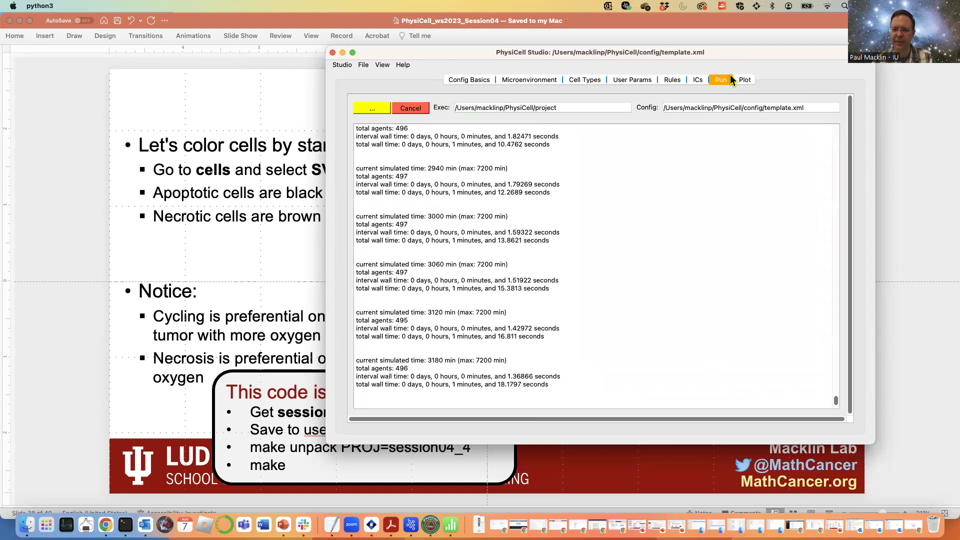
click(744, 80)
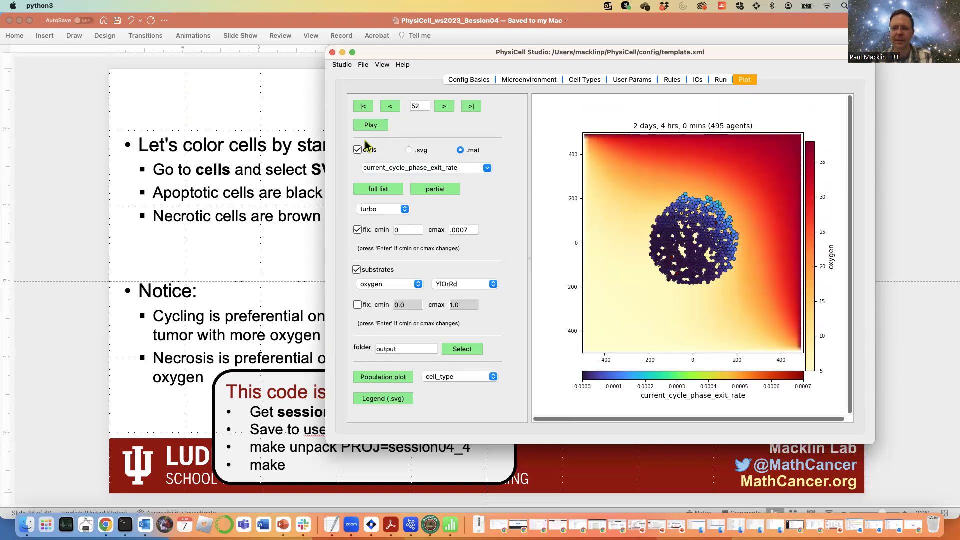
- Color the cells by current_death_model and replay the simulation from frame 0
click(487, 169)
mouse_move(490, 195)
mouse_down()
mouse_move(490, 179)
mouse_move(494, 206)
mouse_up()
drag(494, 202, 493, 178)
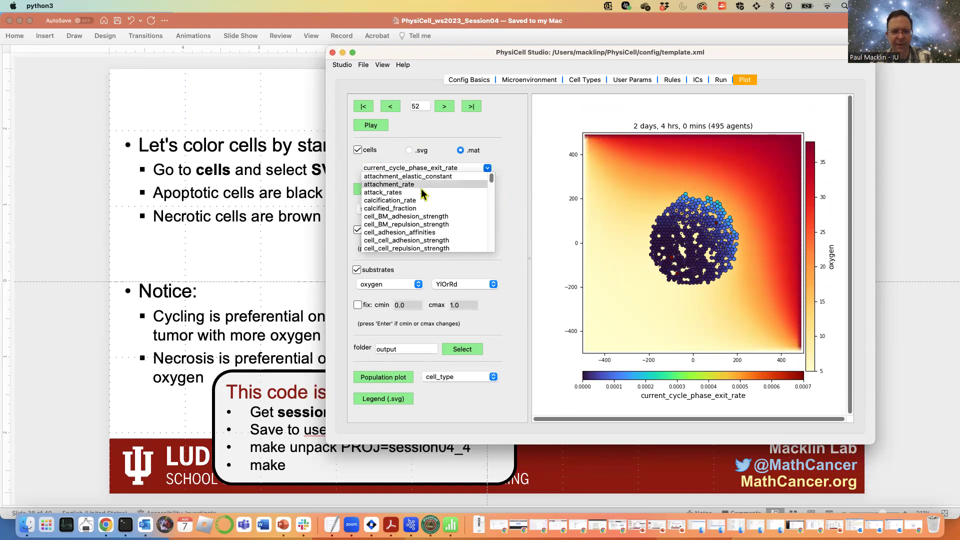
scroll(421, 190, down, 1)
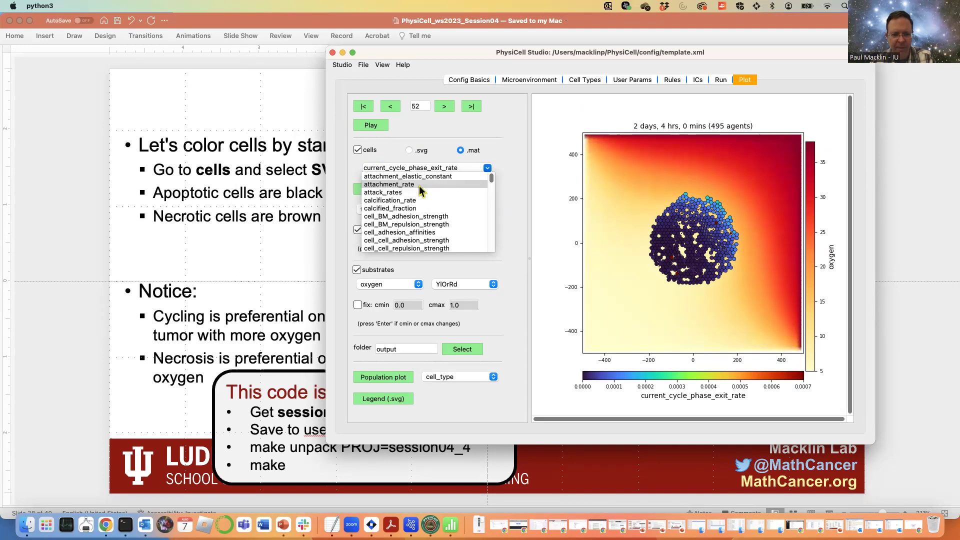
scroll(419, 186, down, 4)
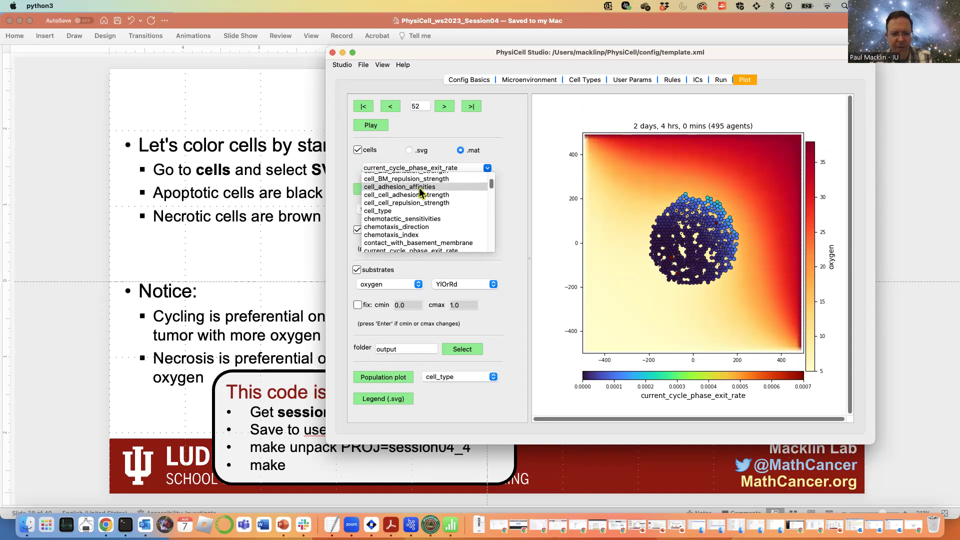
scroll(419, 200, down, 1)
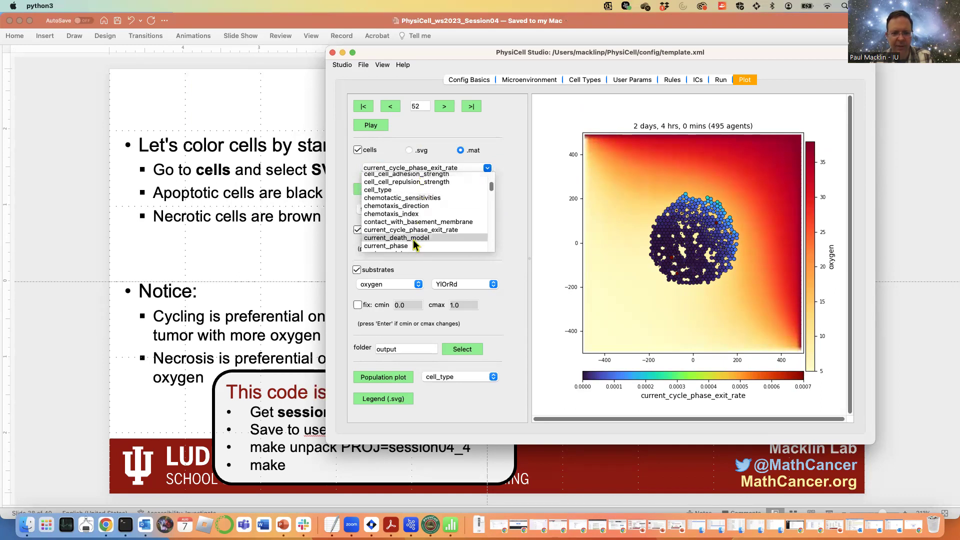
click(413, 238)
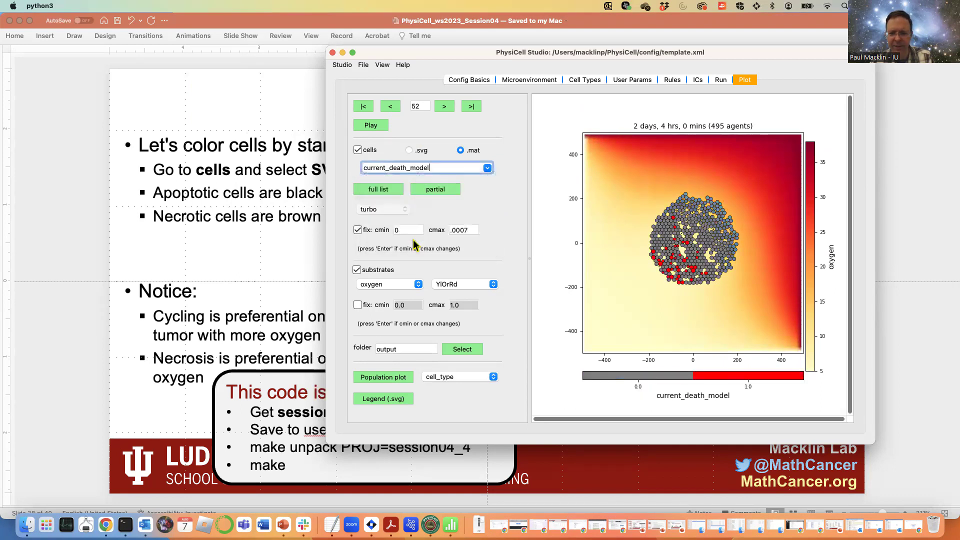
click(363, 107)
click(371, 126)
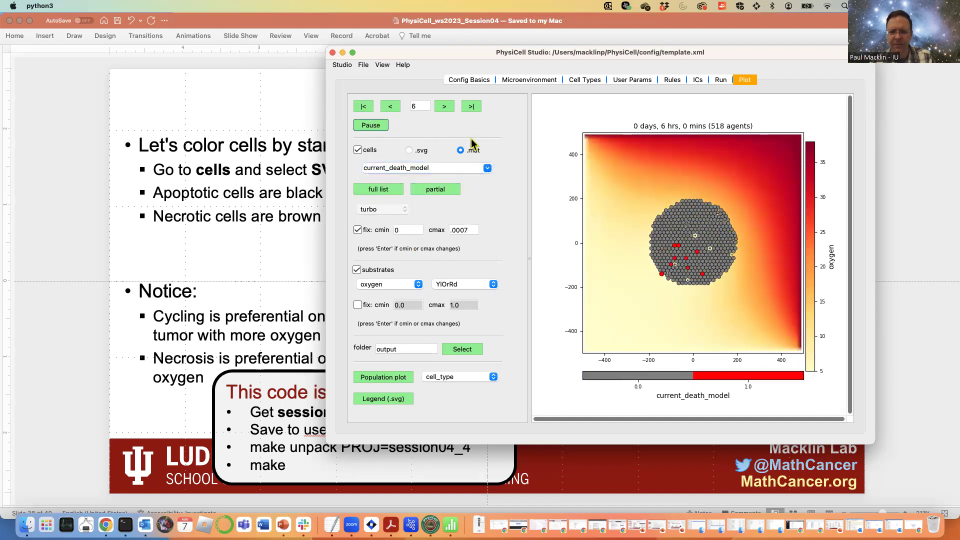
- Let the playback reach frame 81 and color the cells by death_rates_0
click(494, 169)
drag(494, 190, 488, 174)
scroll(412, 213, down, 3)
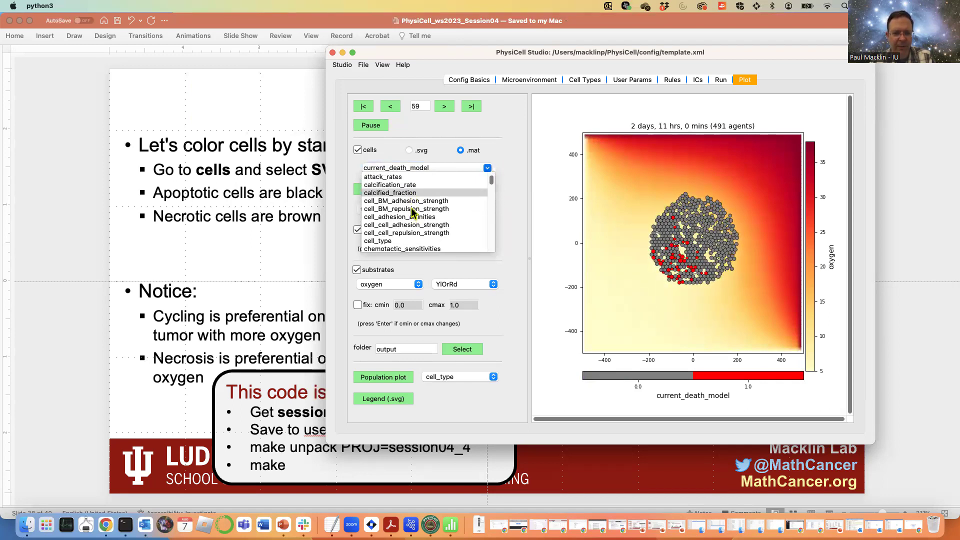
scroll(413, 212, down, 4)
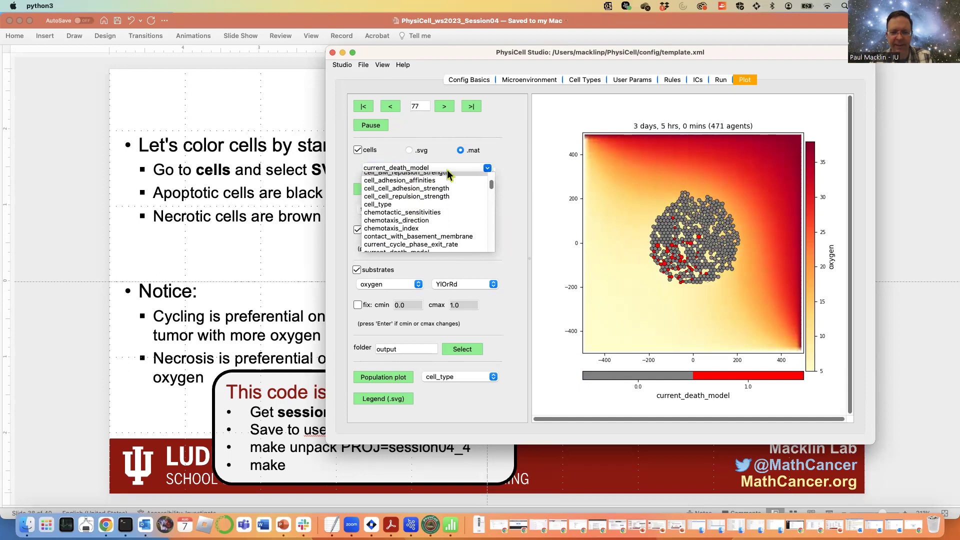
click(516, 149)
click(489, 175)
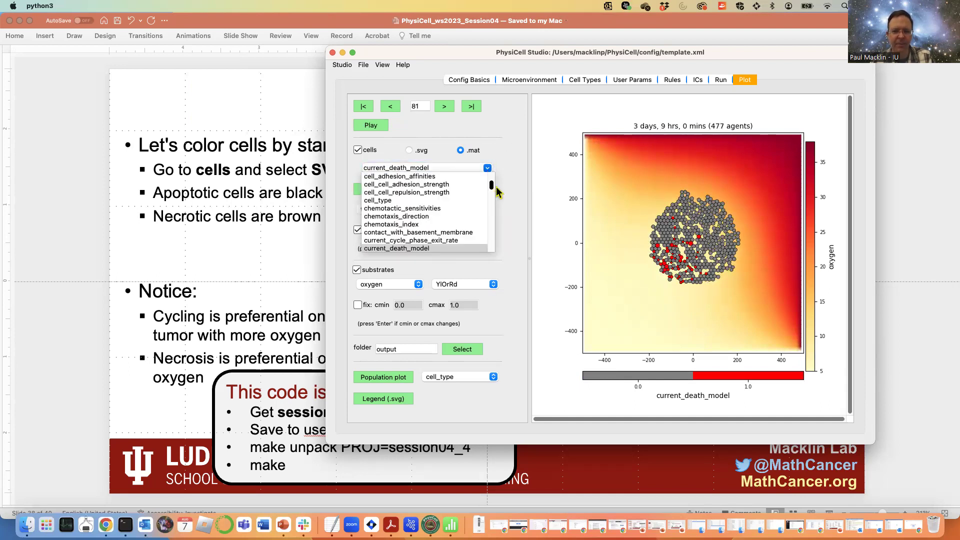
scroll(491, 193, down, 3)
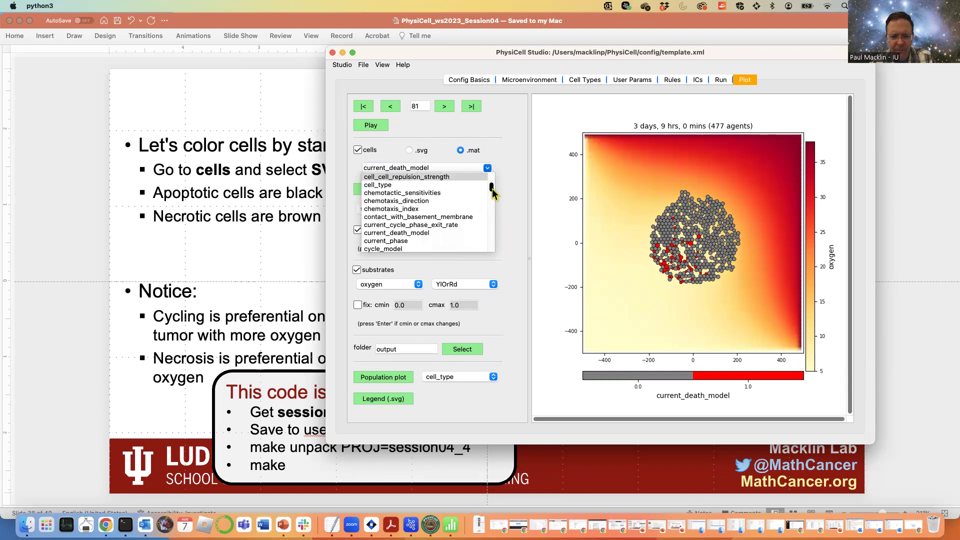
scroll(494, 200, down, 1)
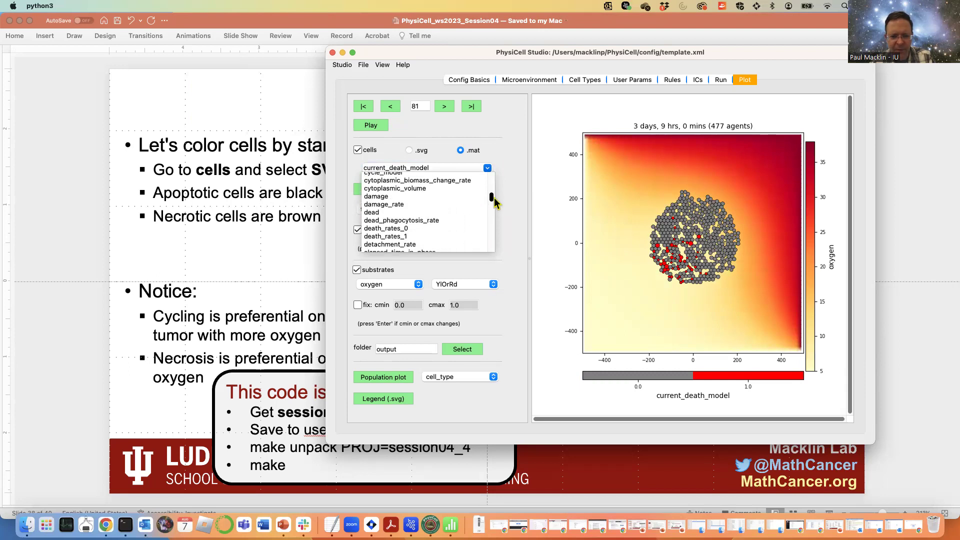
click(408, 229)
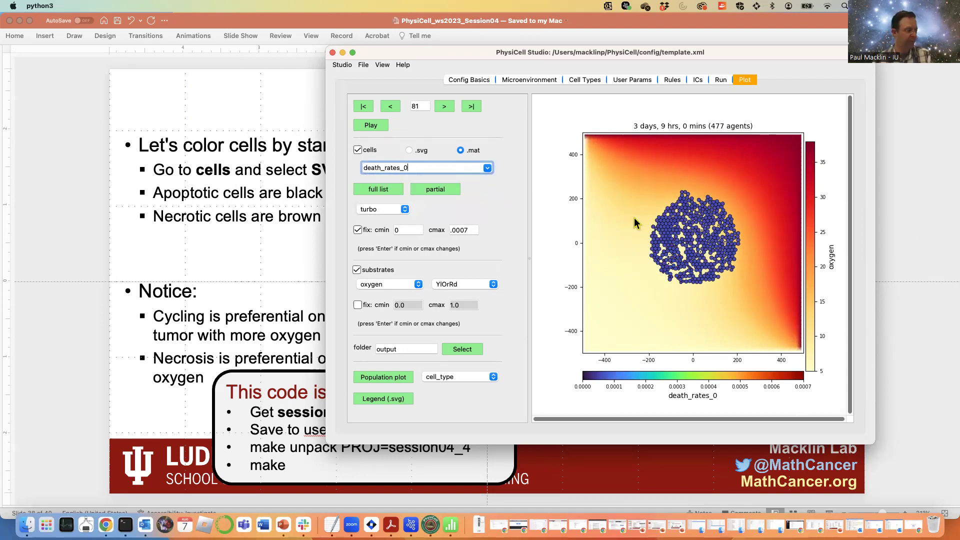
- Color the cells by death_rates_1 and turn off the fixed color range for the cells
click(487, 169)
scroll(430, 220, up, 2)
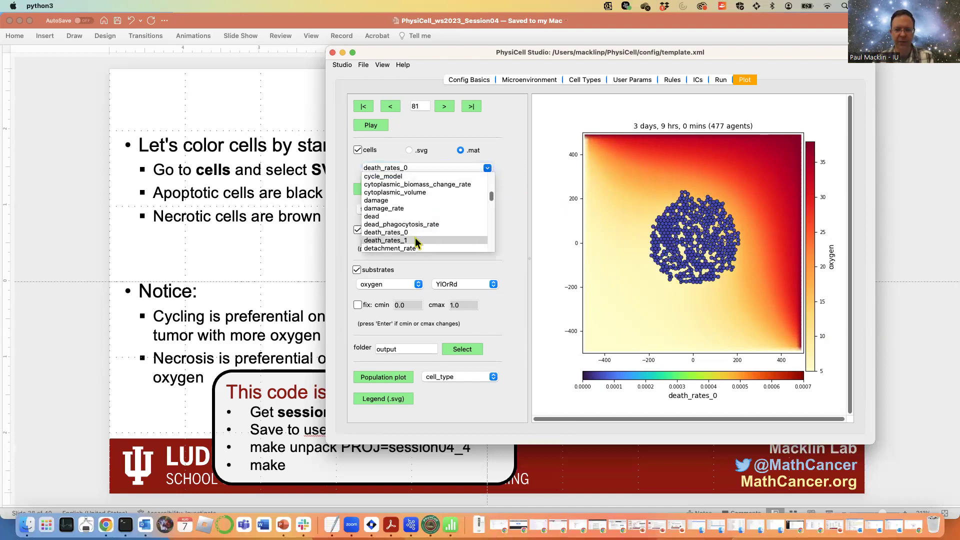
click(416, 240)
click(357, 230)
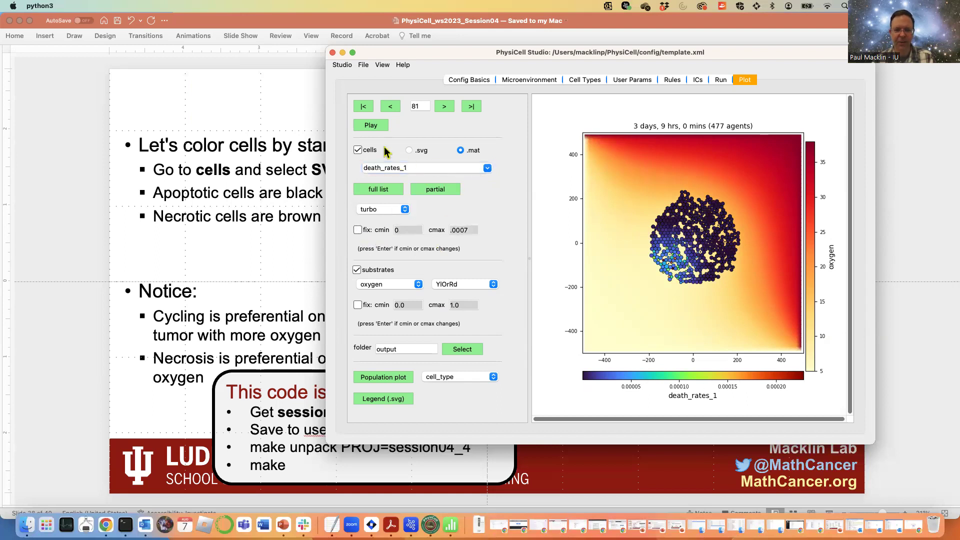
- Replay the death_rates_1 coloring from frame 0 up to frame 113 and check the run's progress output
click(364, 107)
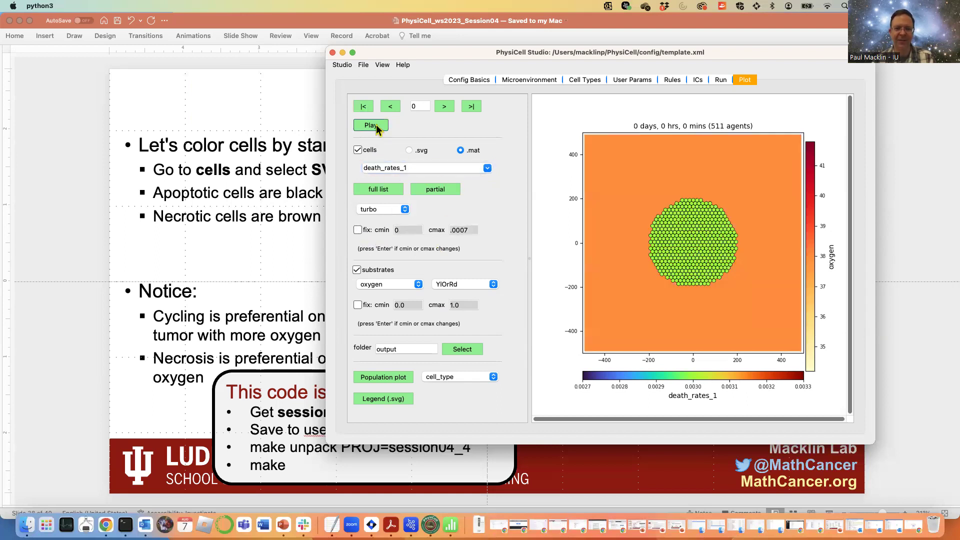
click(376, 126)
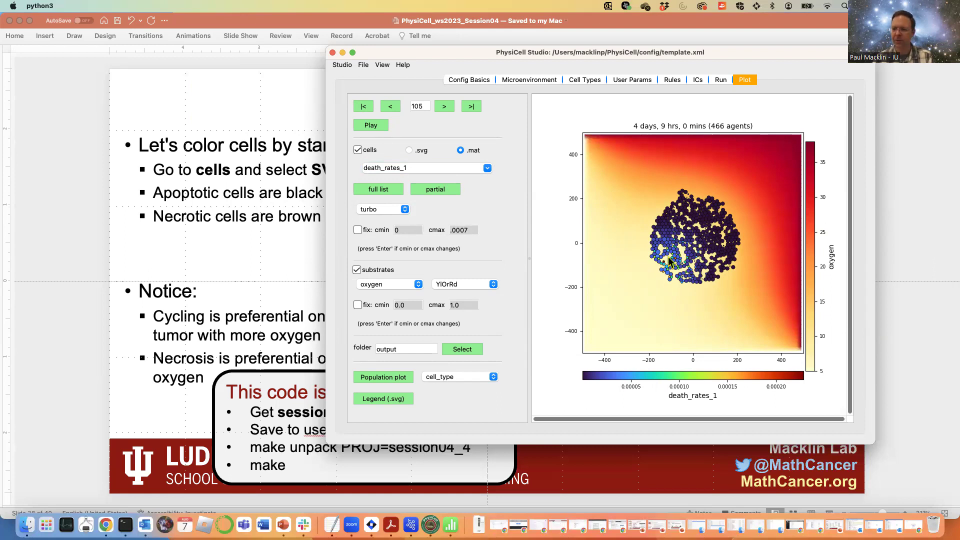
click(378, 127)
click(374, 128)
click(721, 80)
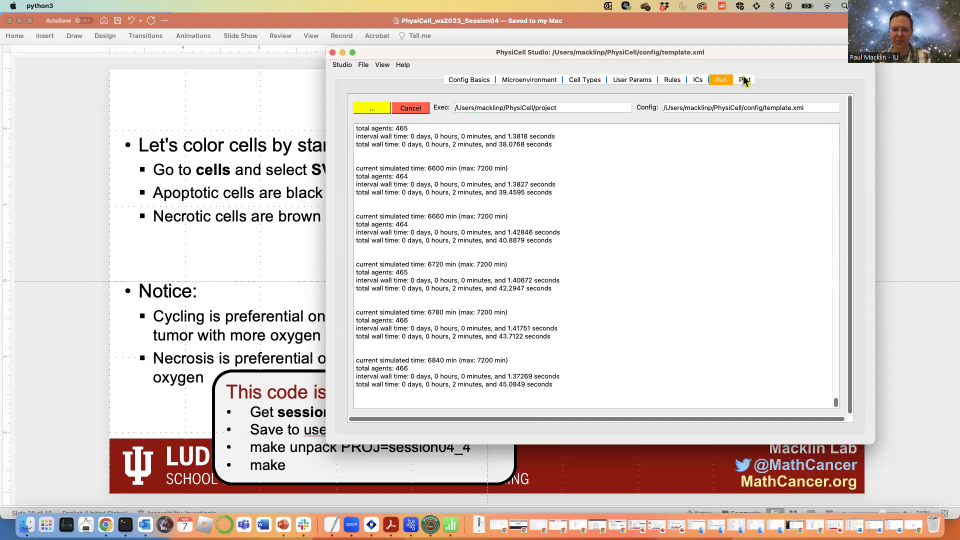
click(745, 79)
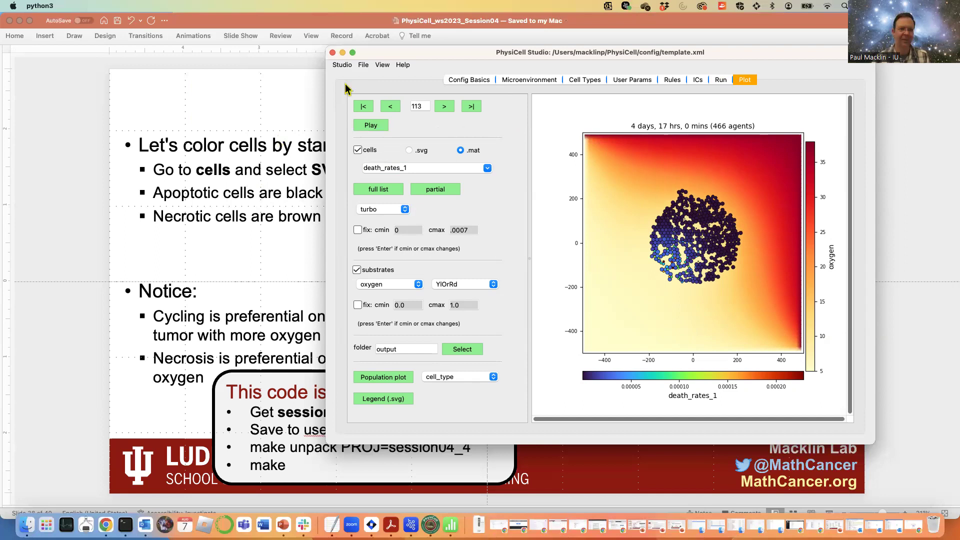
- Move the PhysiCell Studio window off the slide text and switch to the "Run and Visualize" slide in PowerPoint
drag(428, 56, 640, 58)
key(super+m)
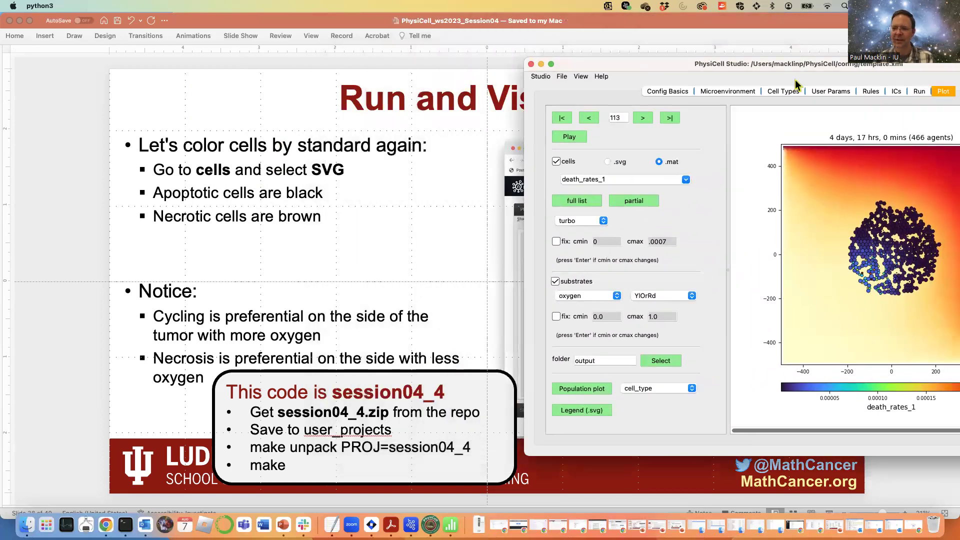
click(61, 251)
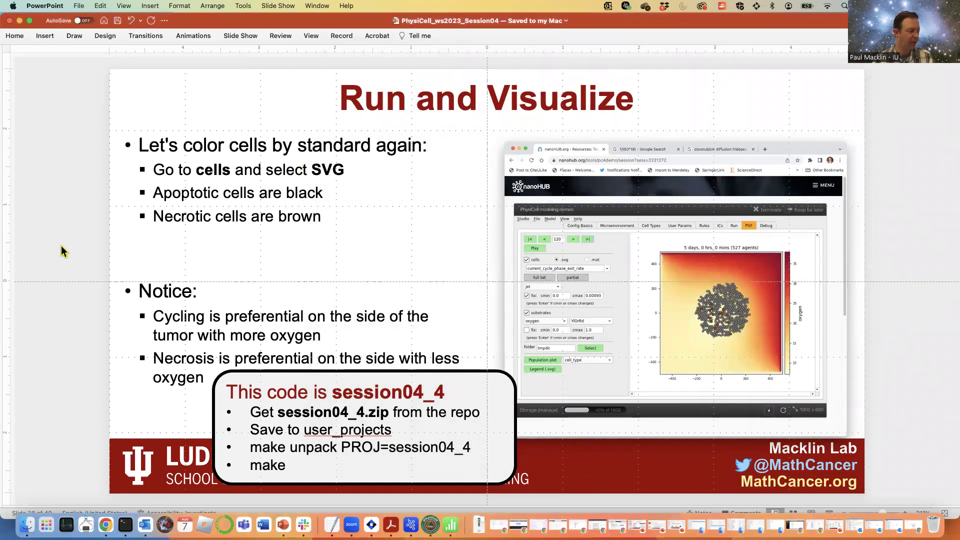